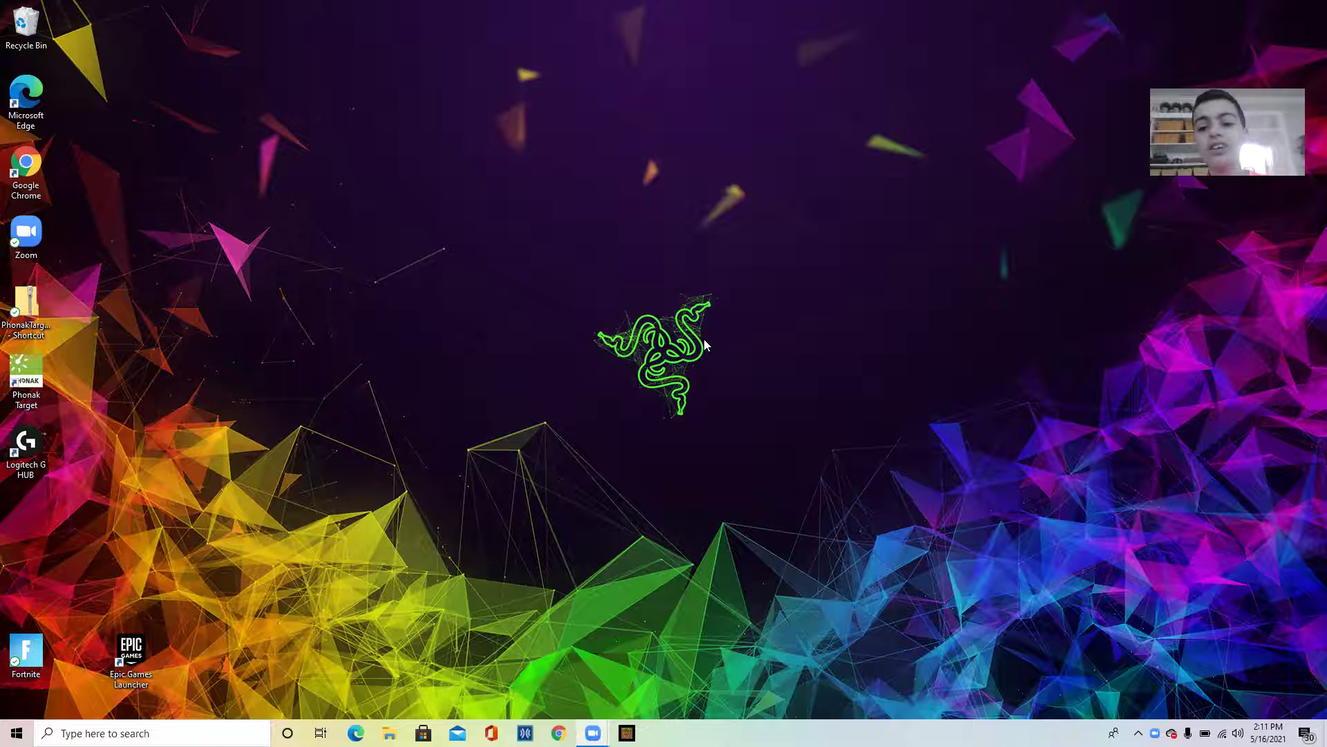
key(super)
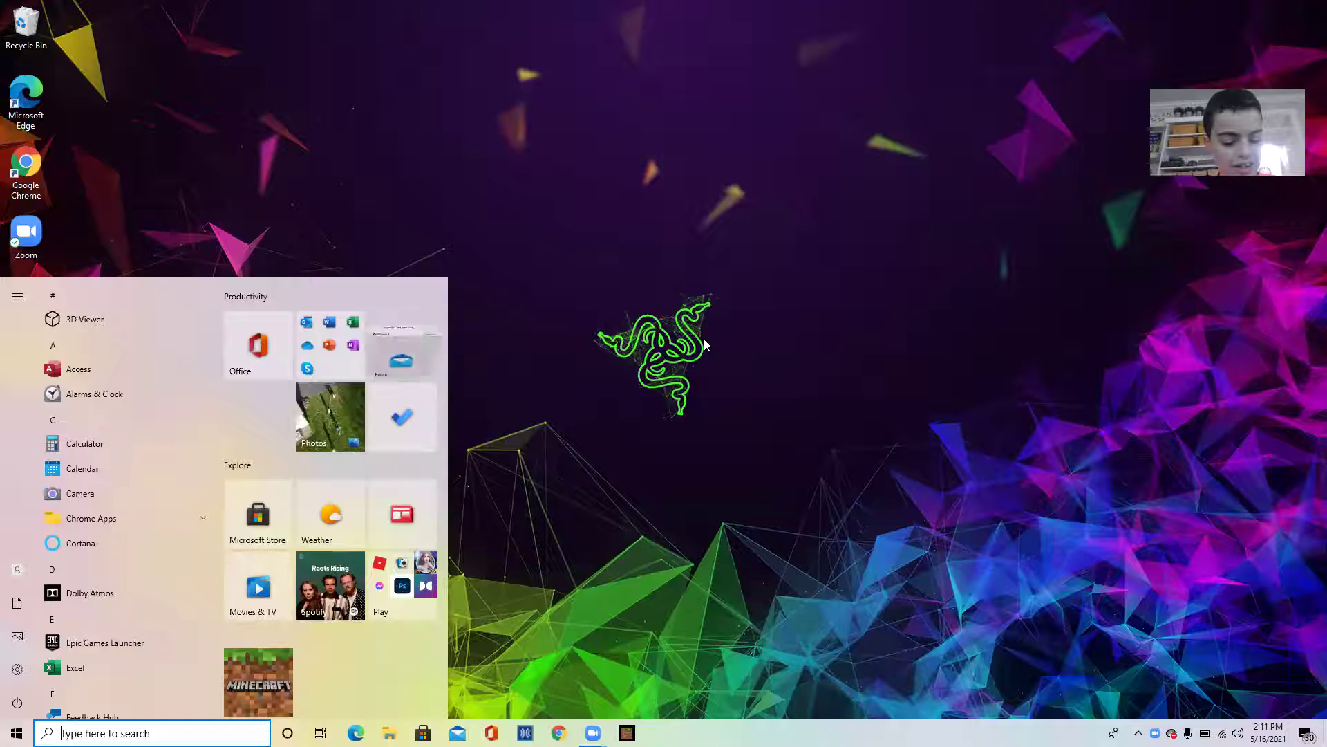
key(super)
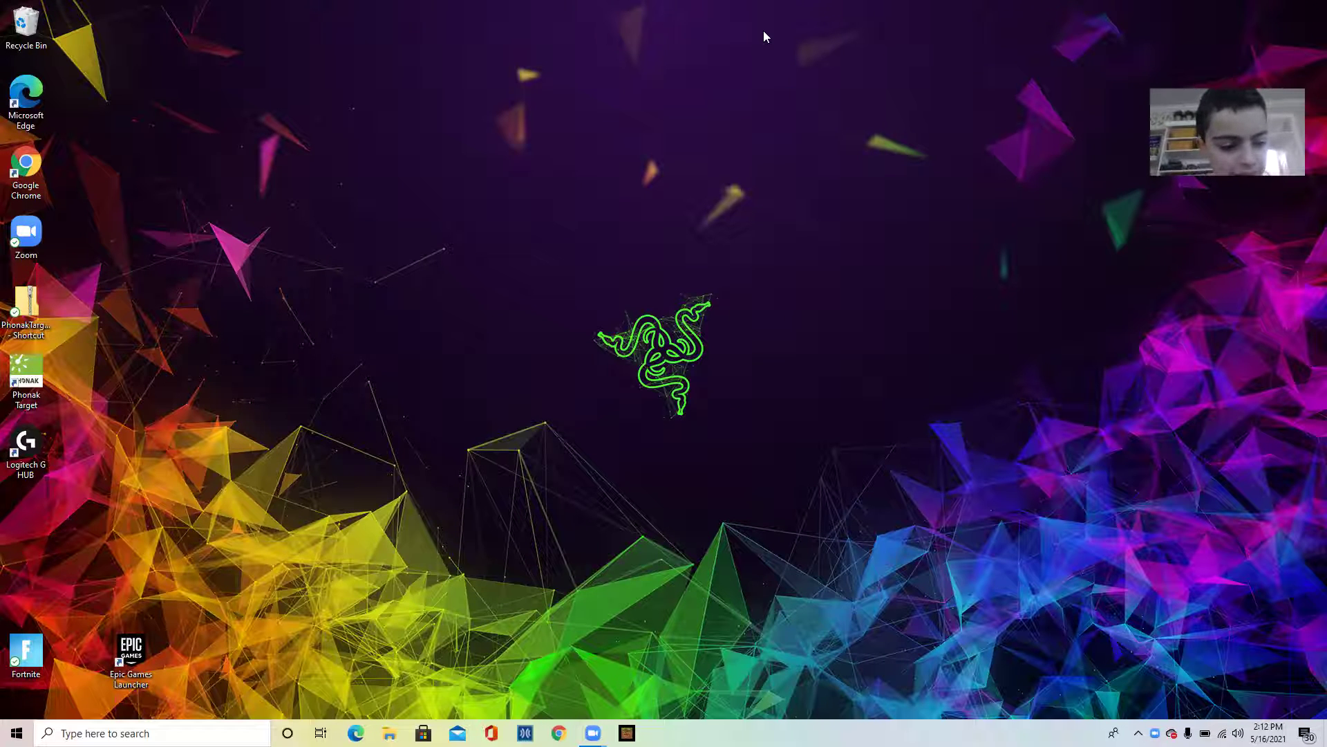
key(super)
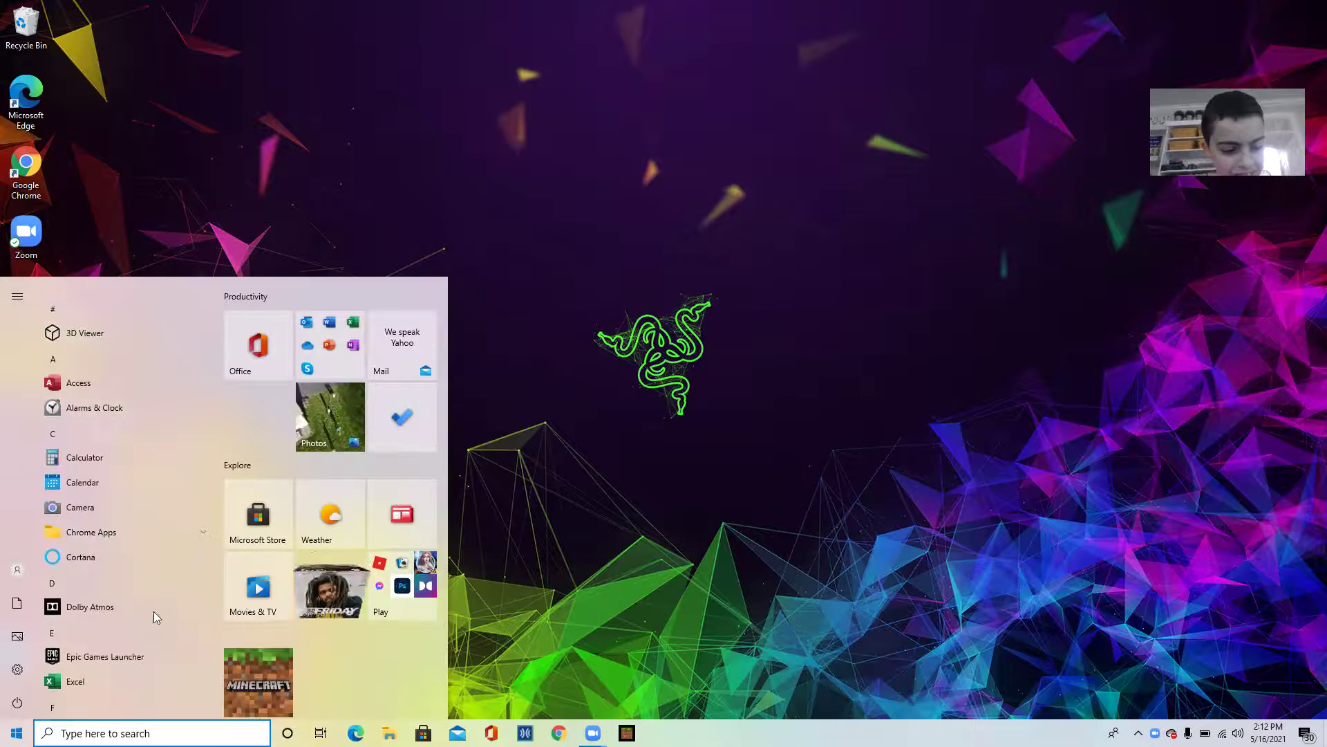
key(super)
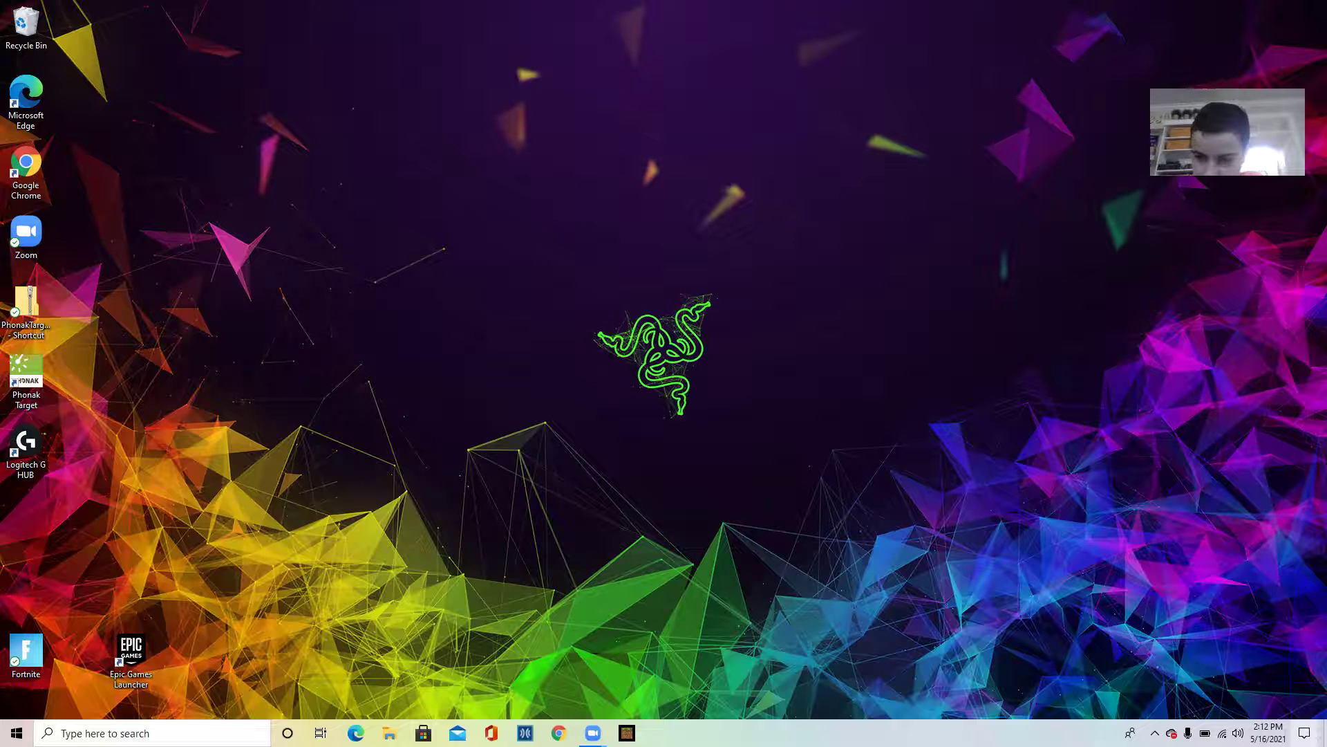
click(1305, 733)
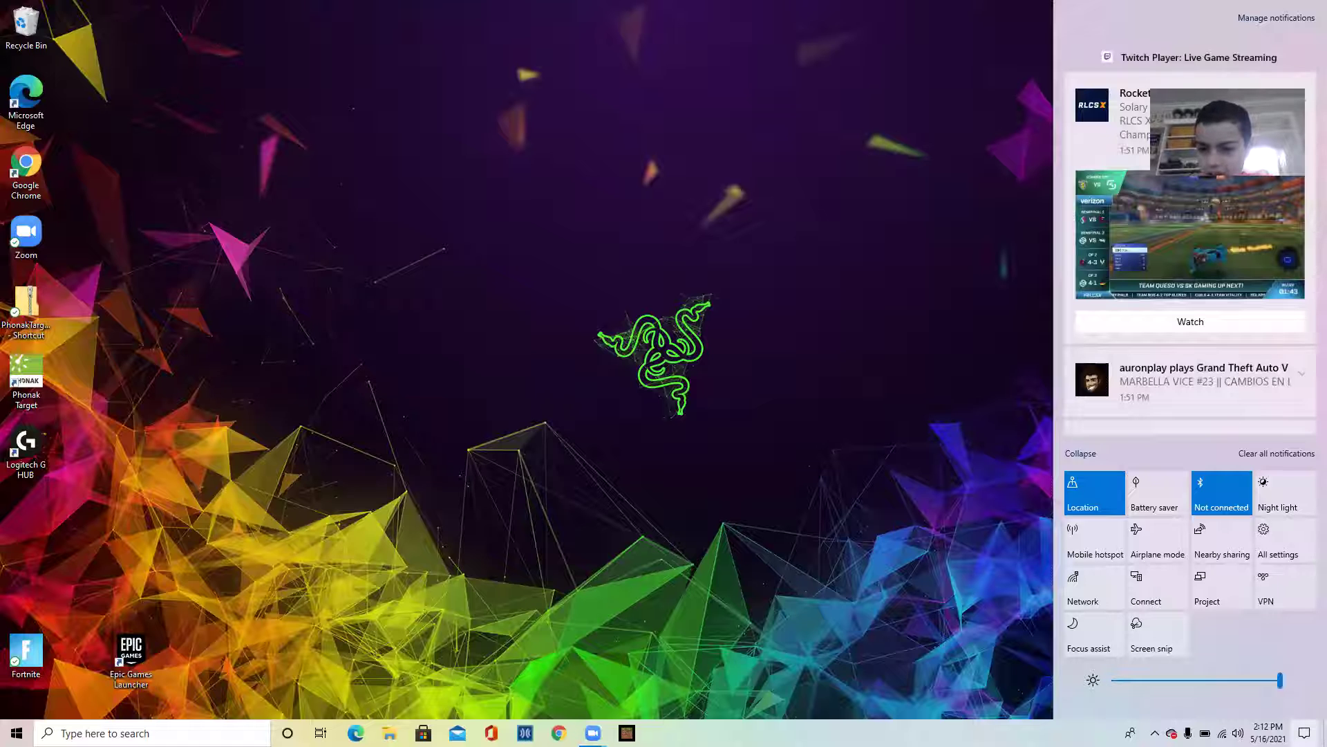
click(954, 385)
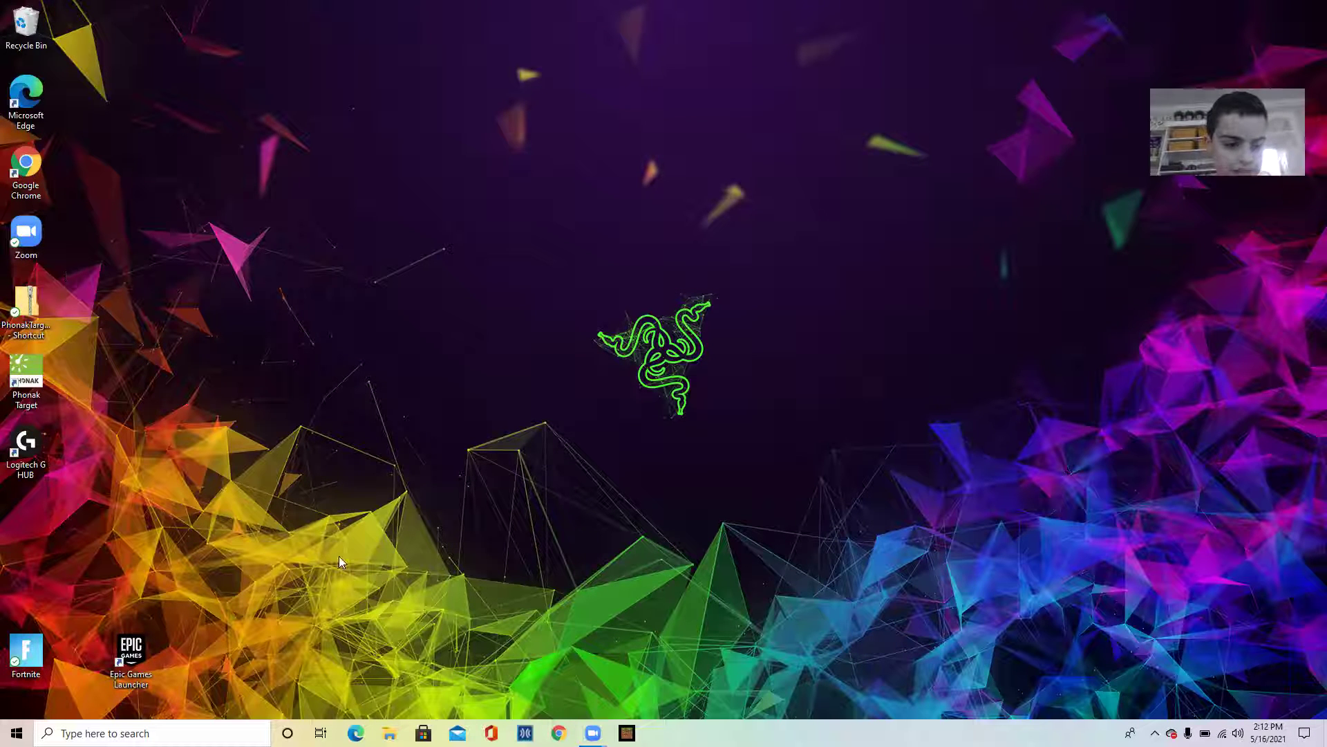
Open Microsoft Edge, look through the new tab news feed, and close the browser.
click(355, 733)
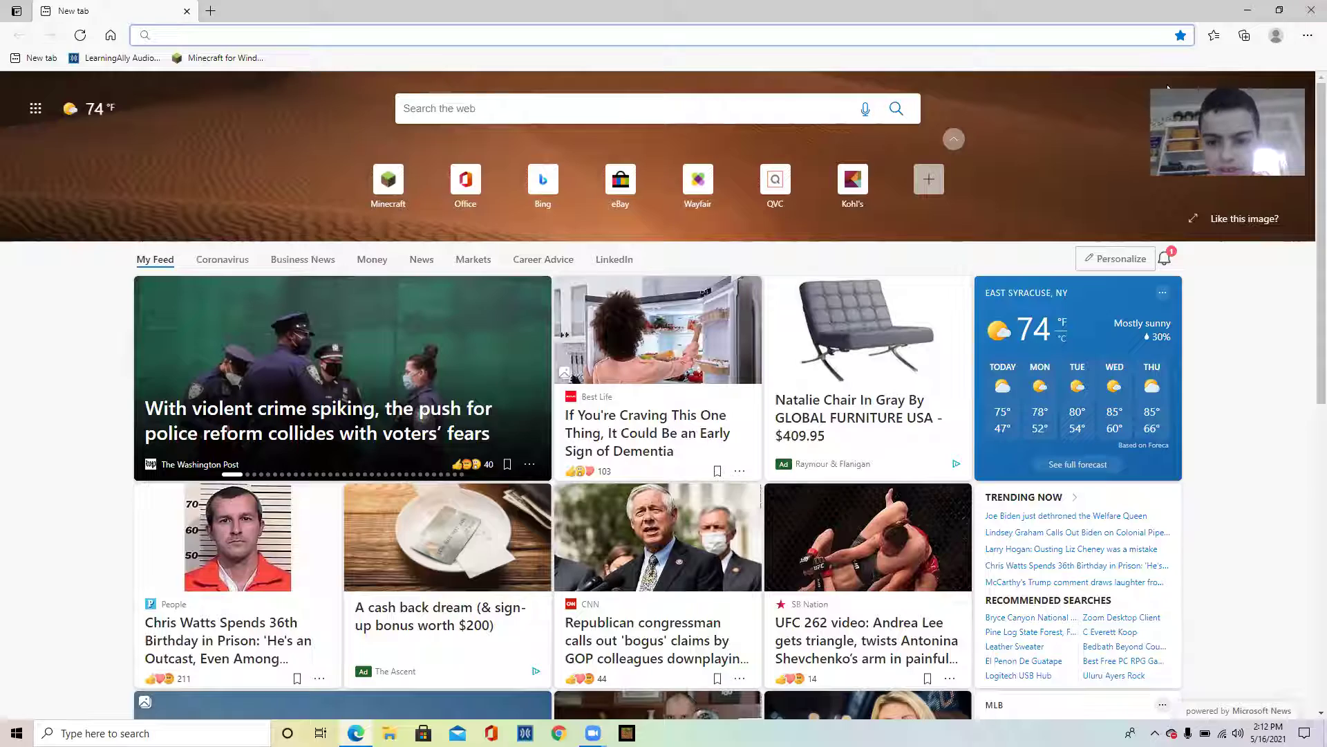
scroll(631, 628, down, 10)
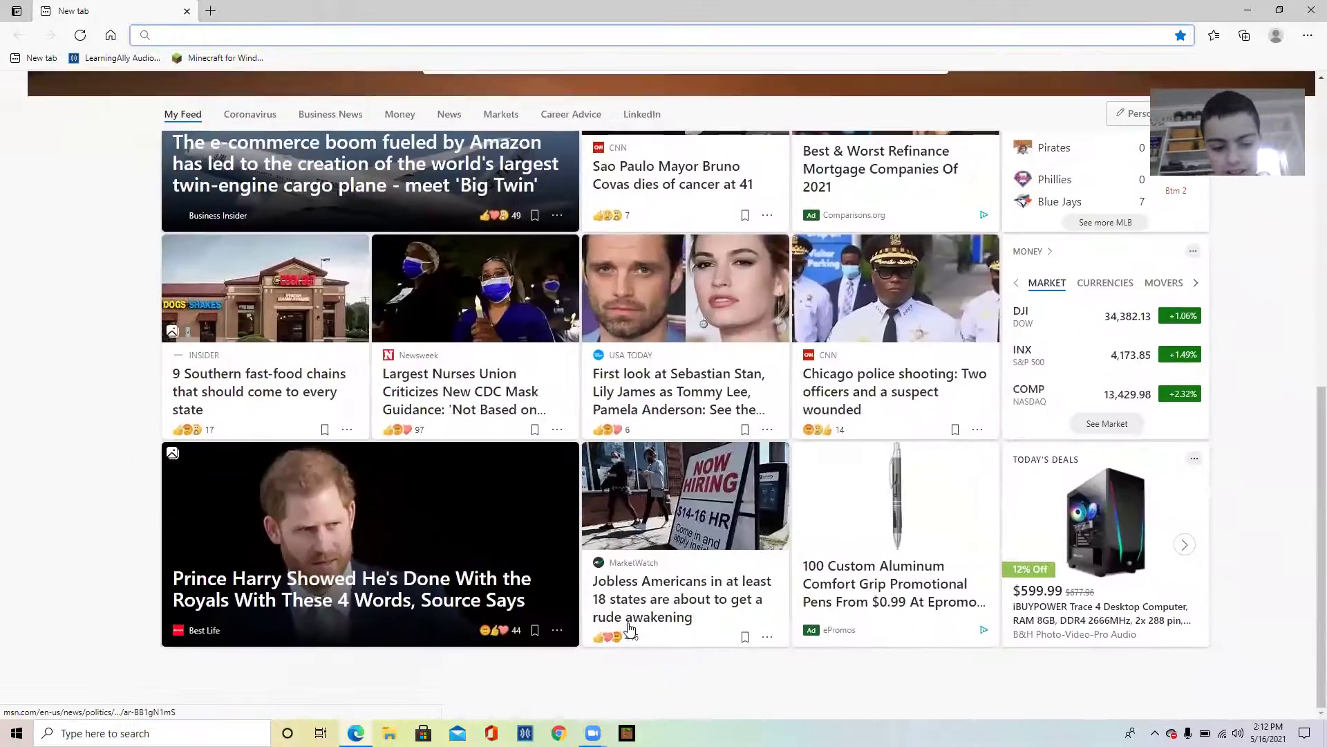
scroll(630, 628, up, 10)
click(1309, 10)
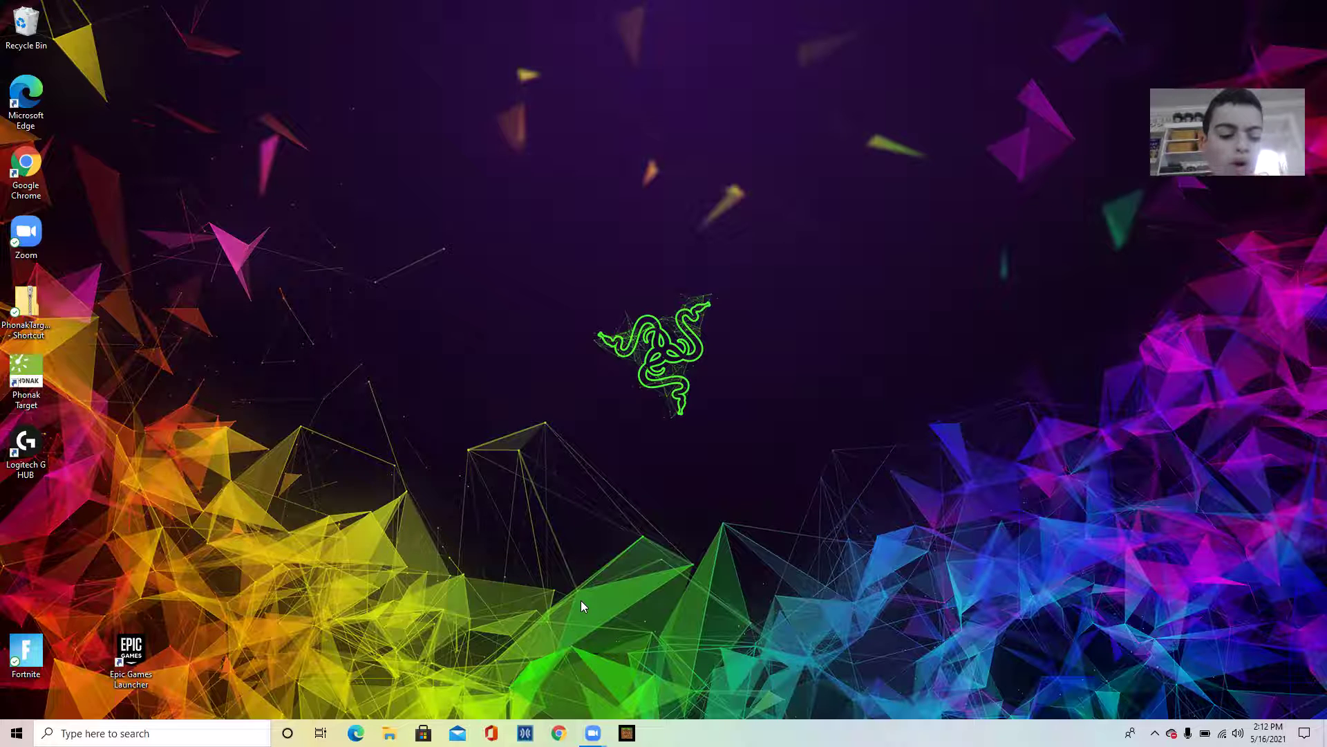
Find and open the Windows Settings app.
click(16, 733)
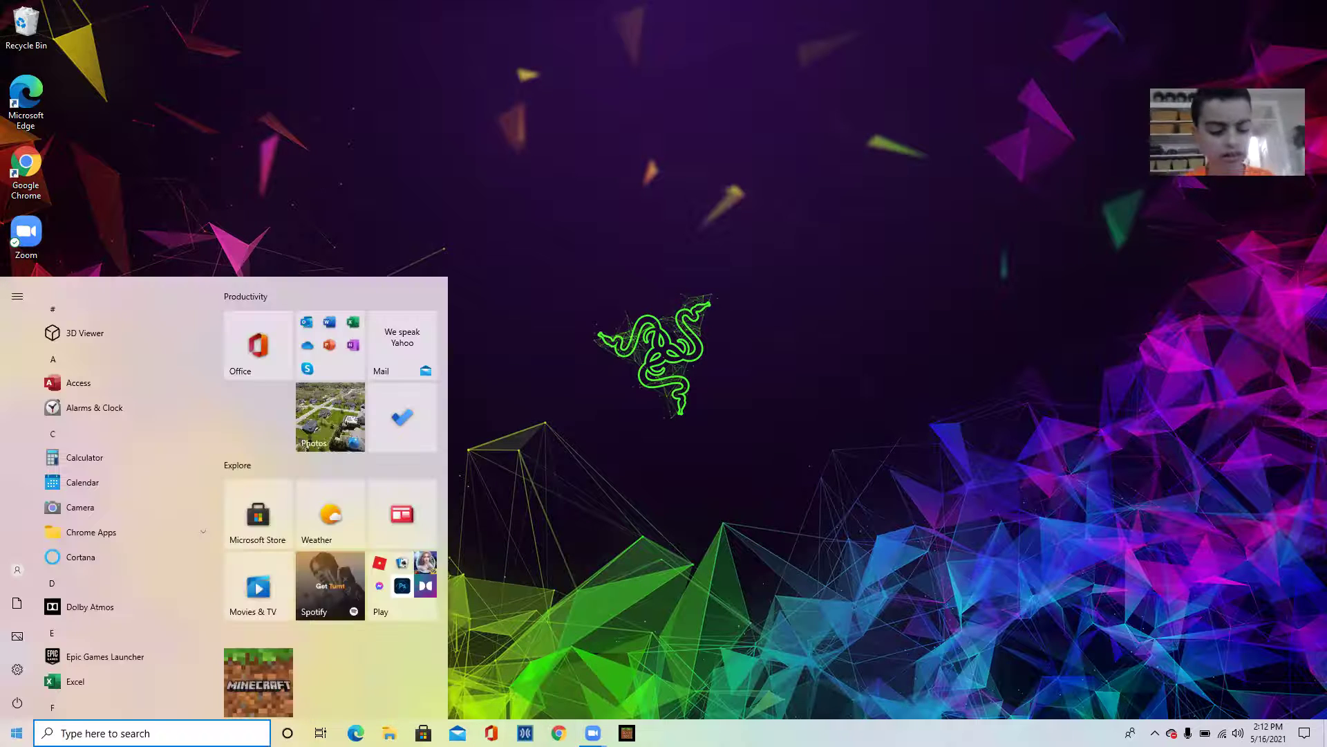
text(setti)
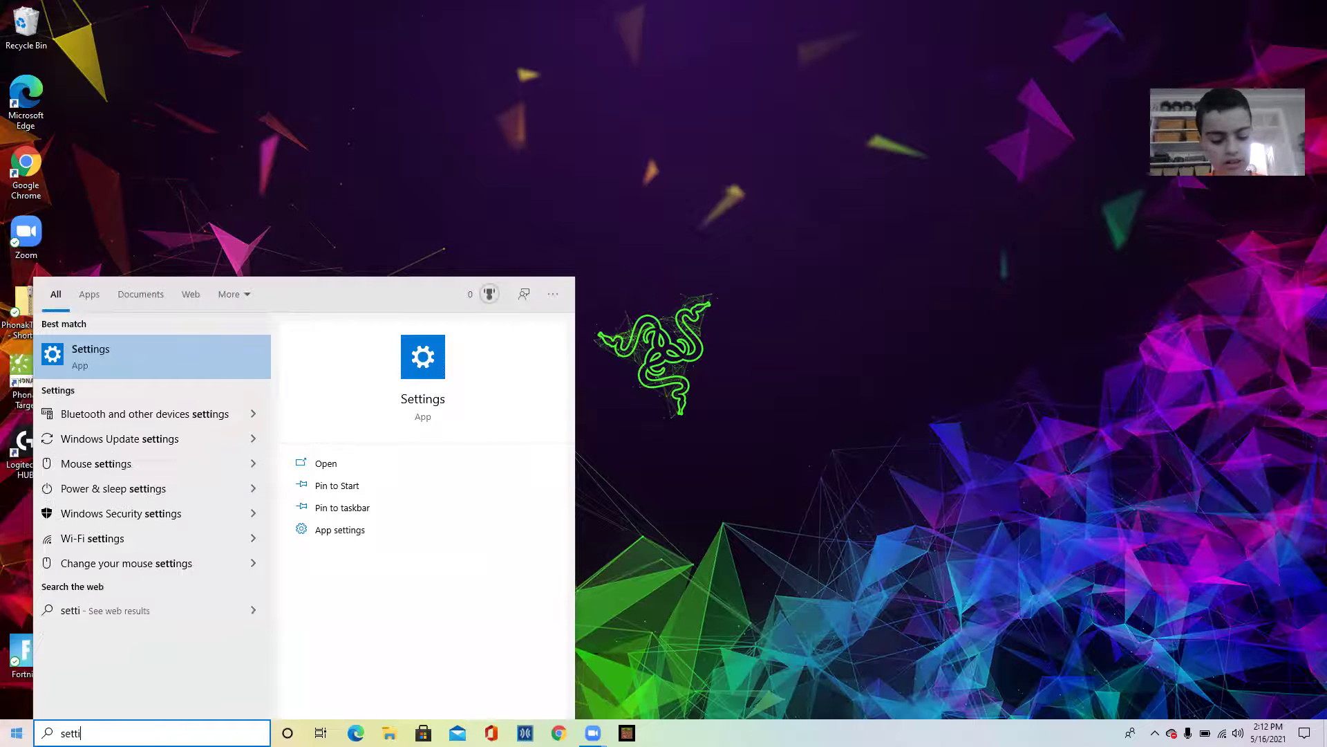
text(ng)
key(Return)
Search the Windows settings for "cortana".
text(cortan)
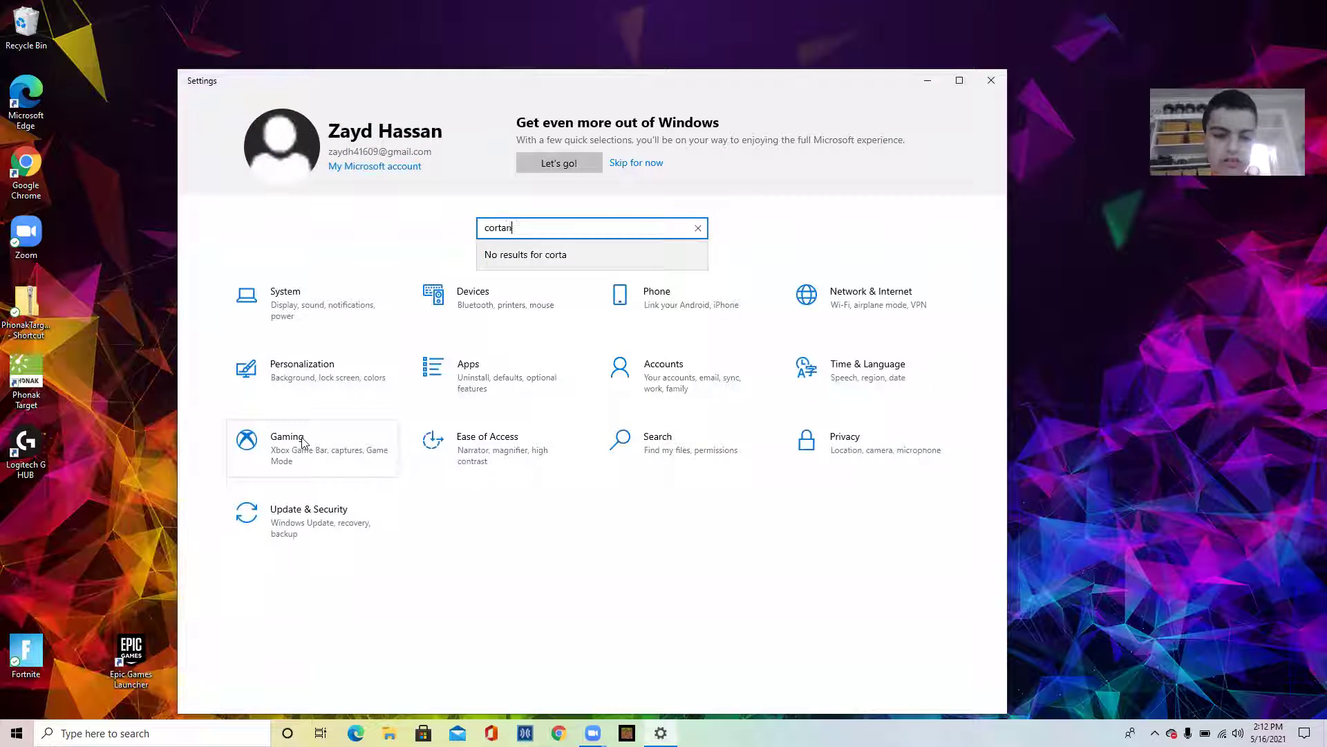
key(Return)
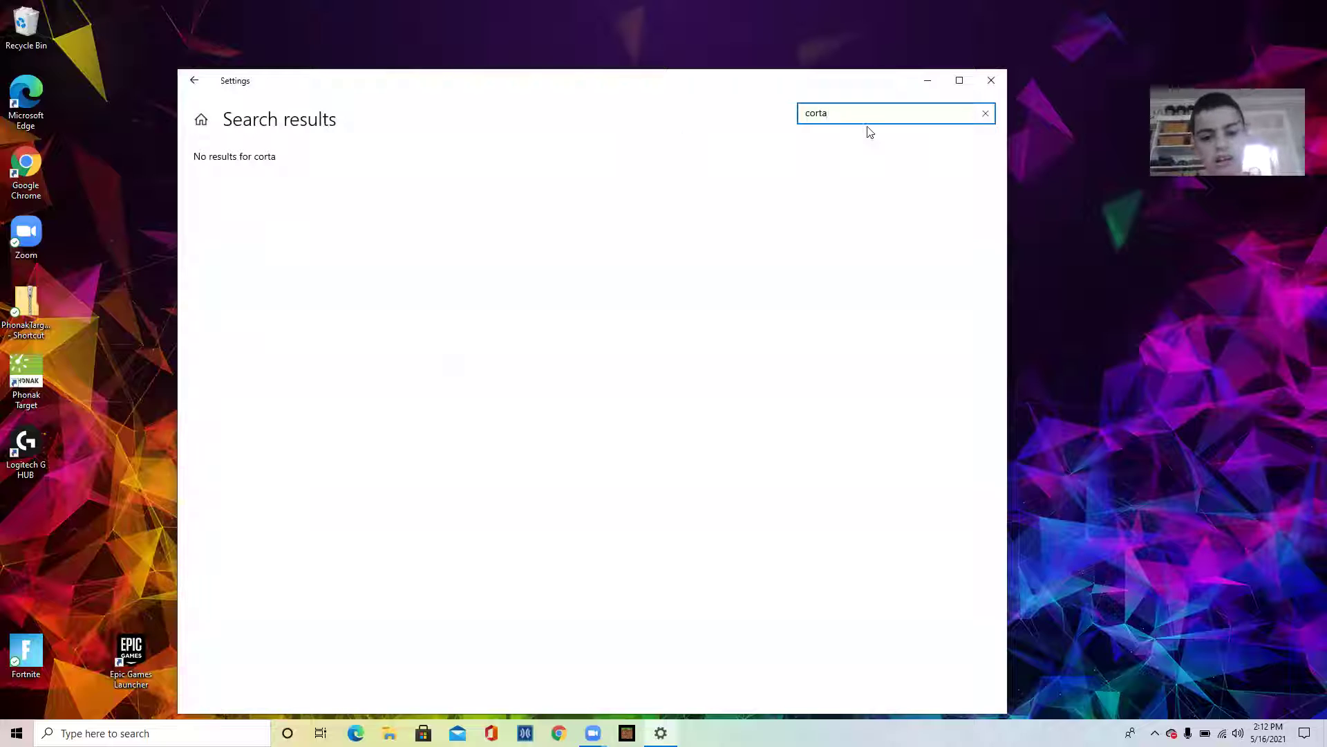
key(BackSpace)
key(BackSpace)
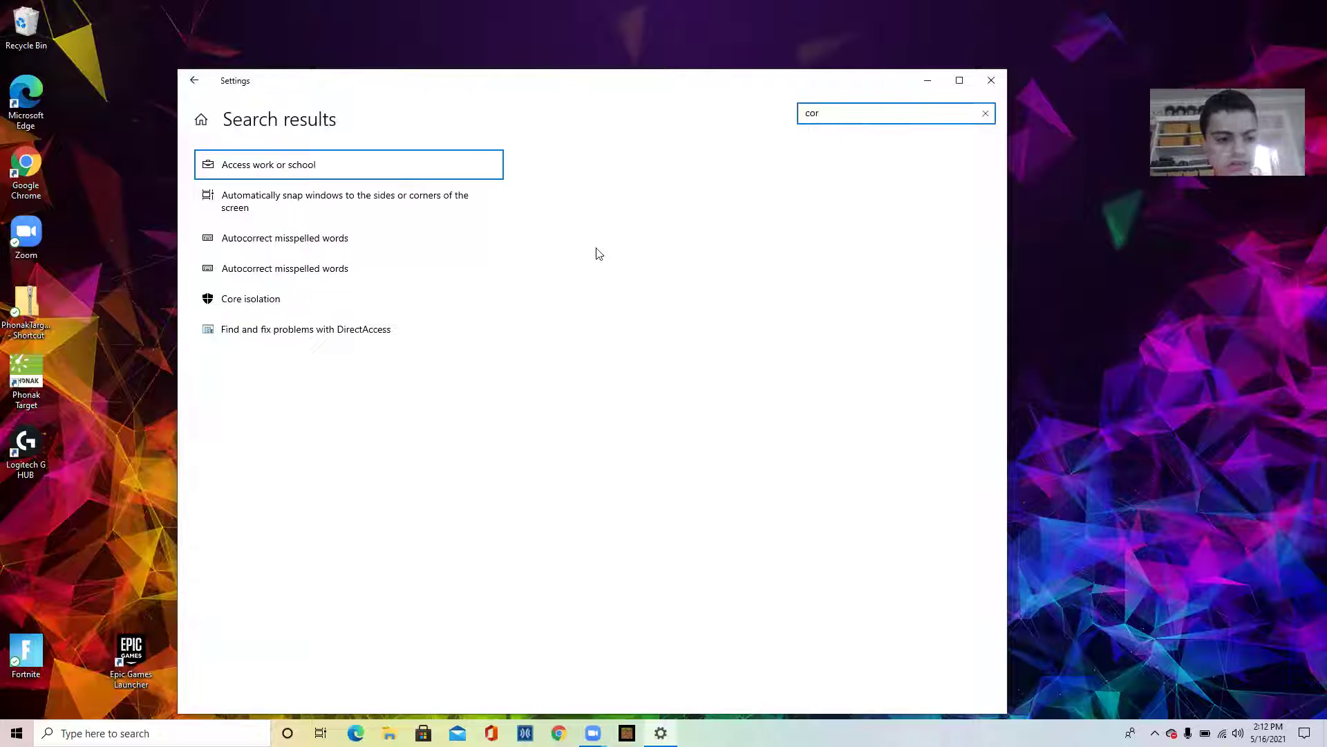
key(BackSpace)
text(ortana)
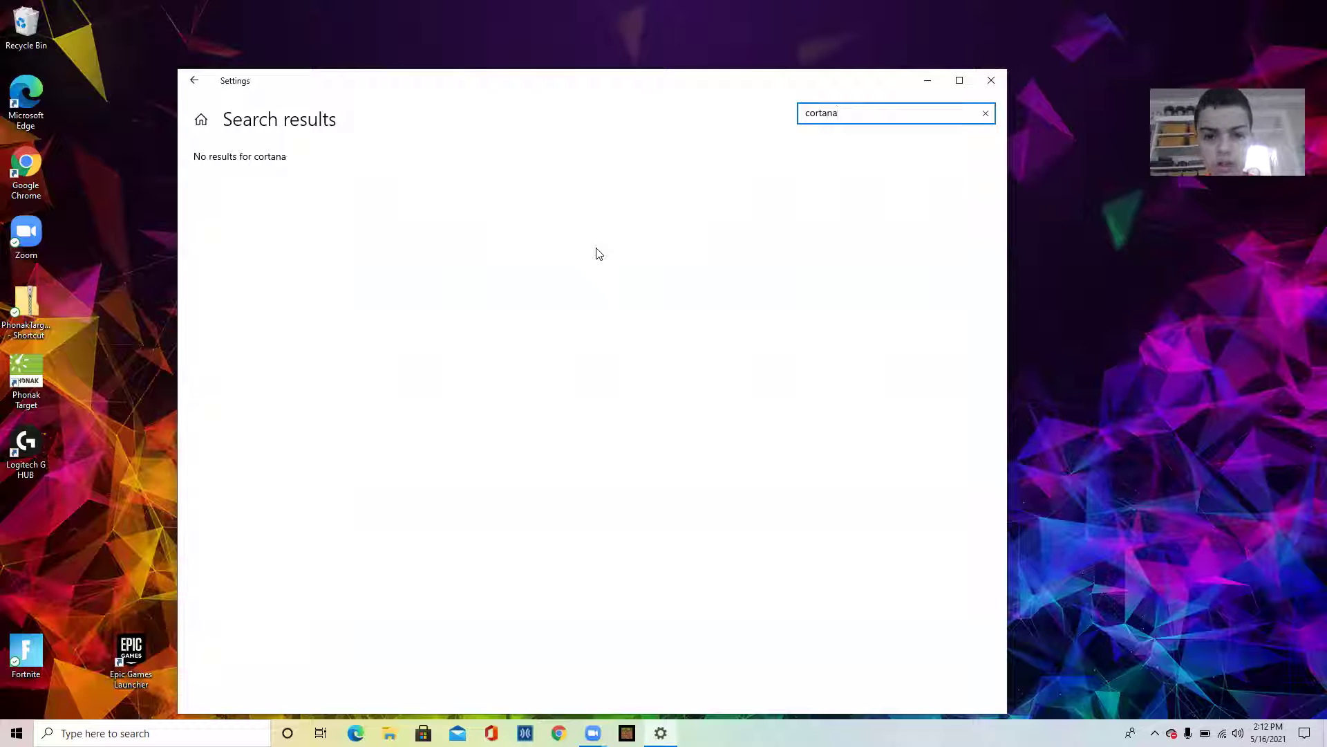
Return to the Settings home, open the Search category, and look up "cortana" from there.
click(195, 81)
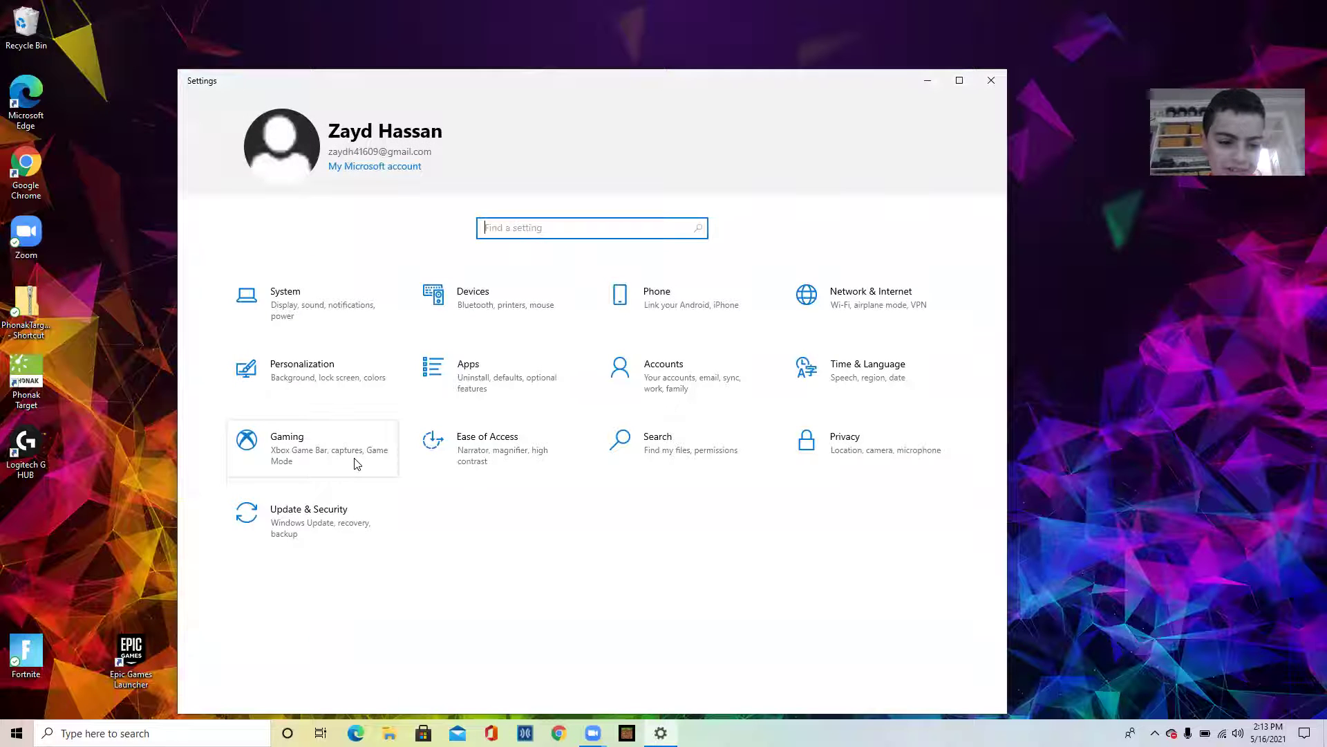
click(687, 462)
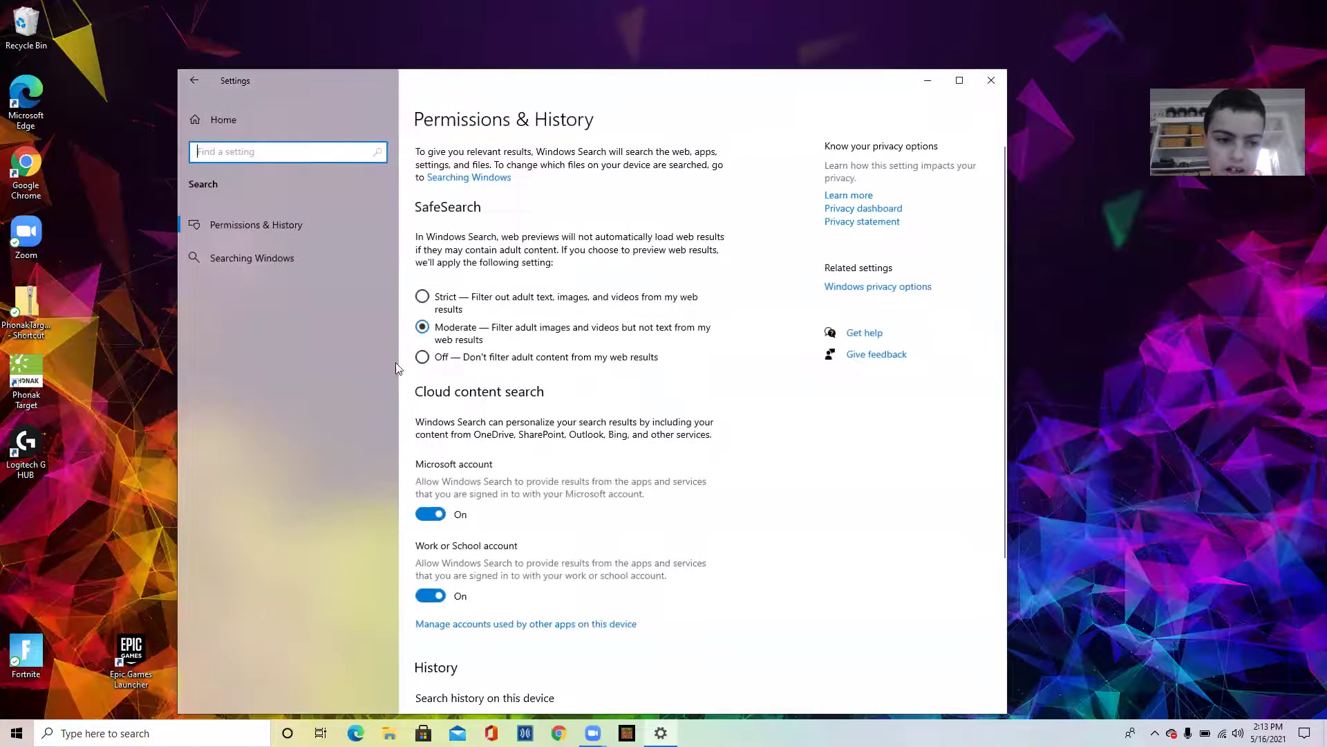
text(cor)
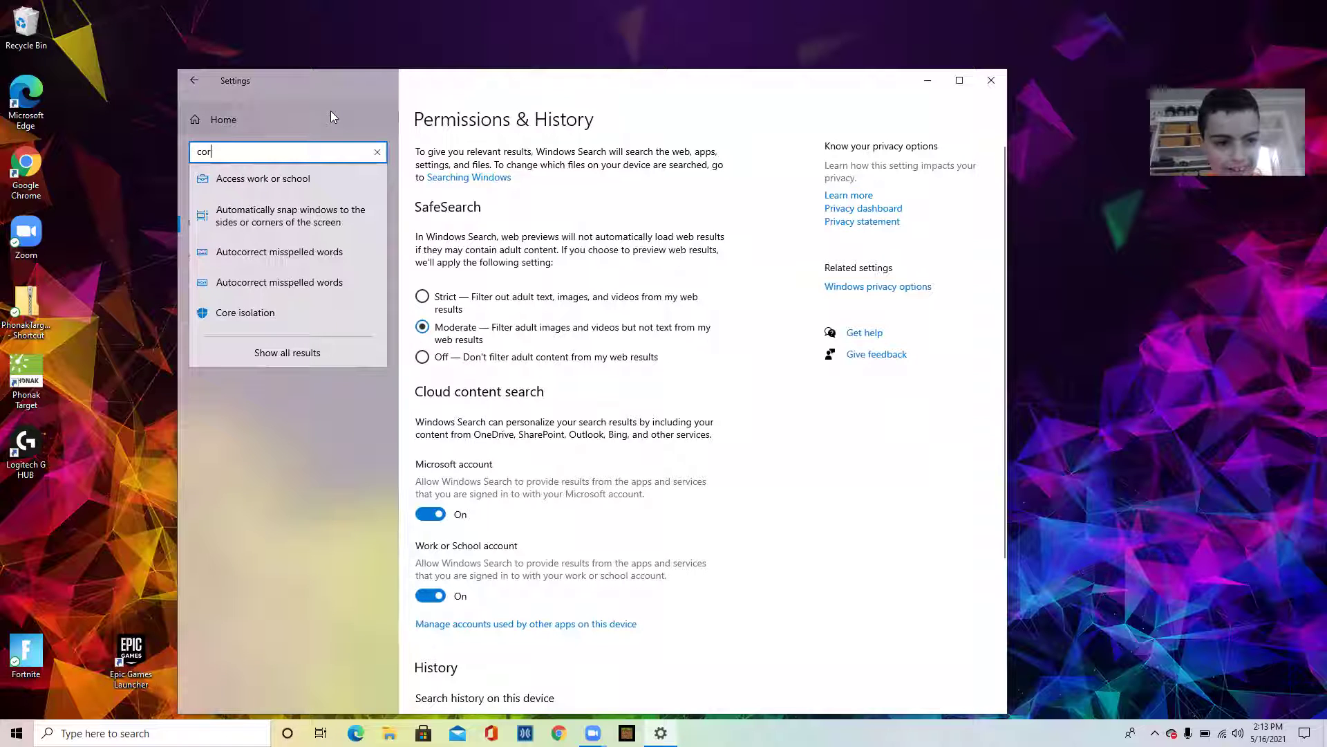
text(tana)
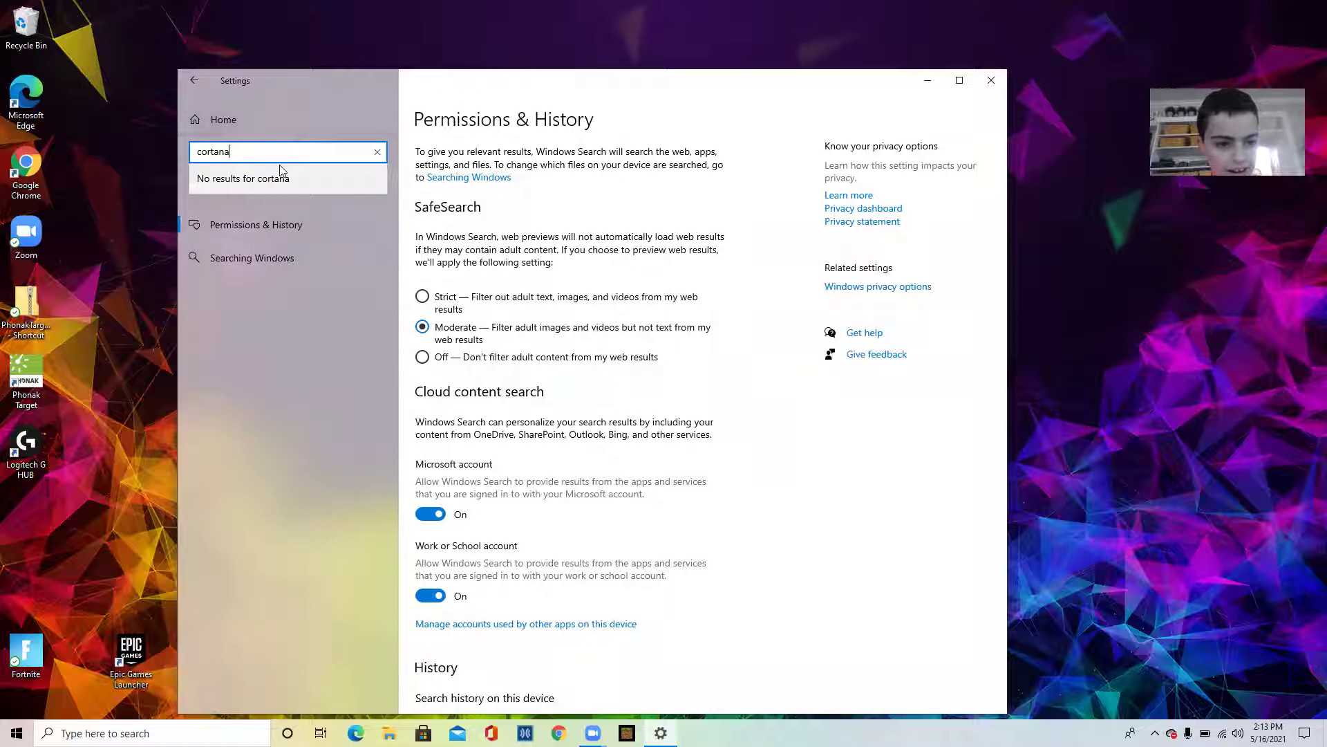
Sign in to Cortana with the Microsoft account already on the device and accept its access to personal information.
click(288, 733)
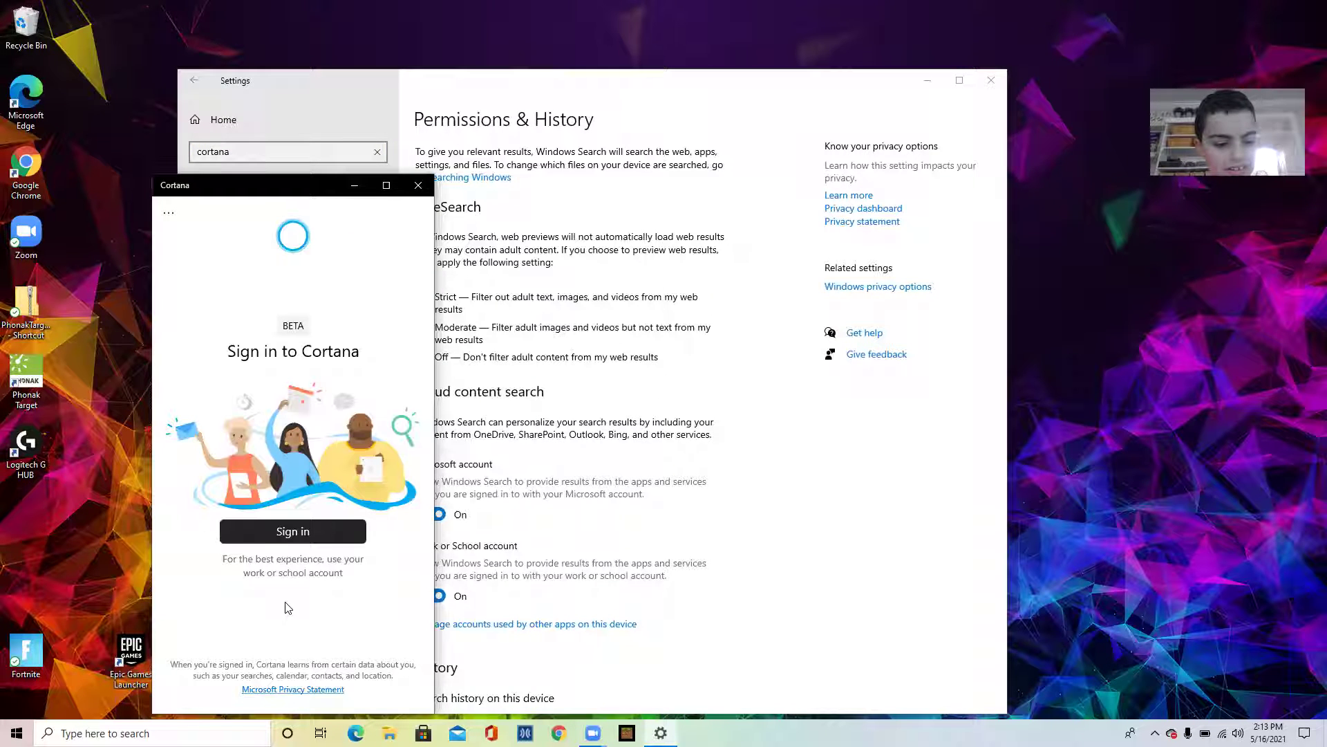
click(271, 531)
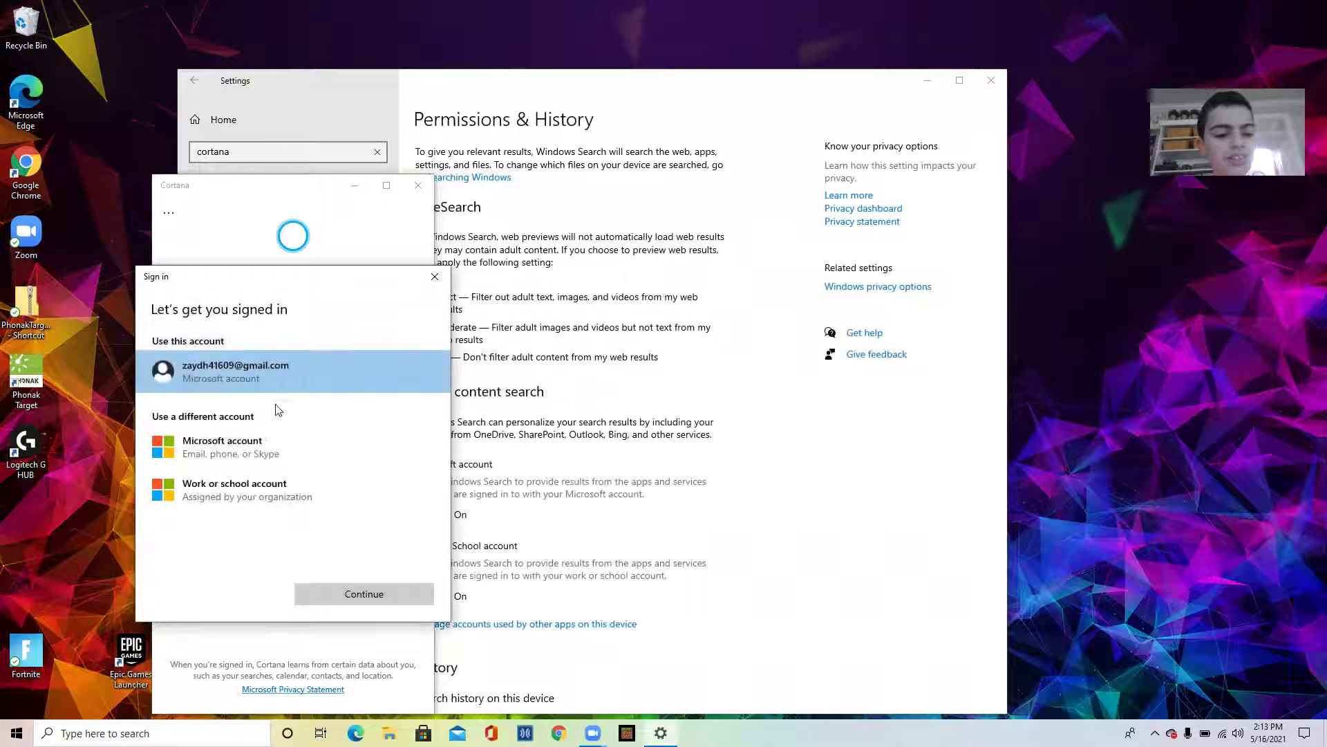
click(348, 361)
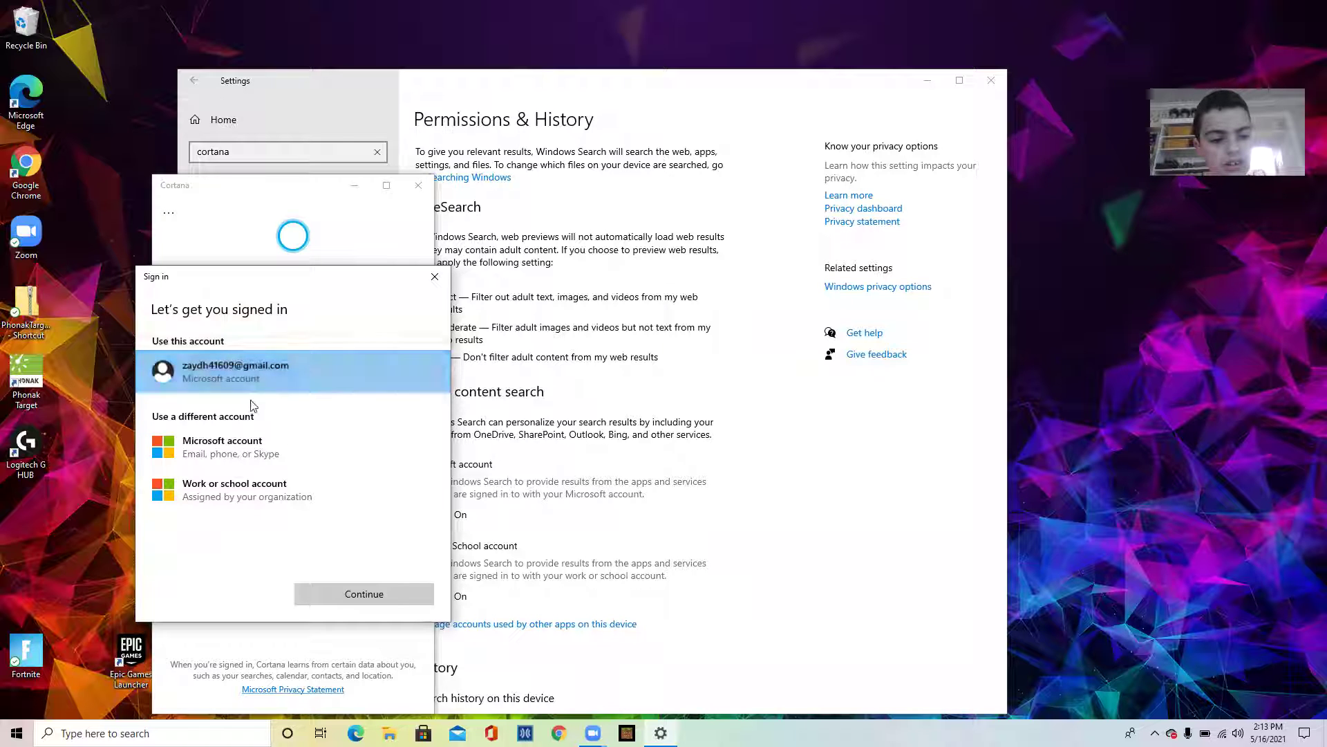
click(338, 593)
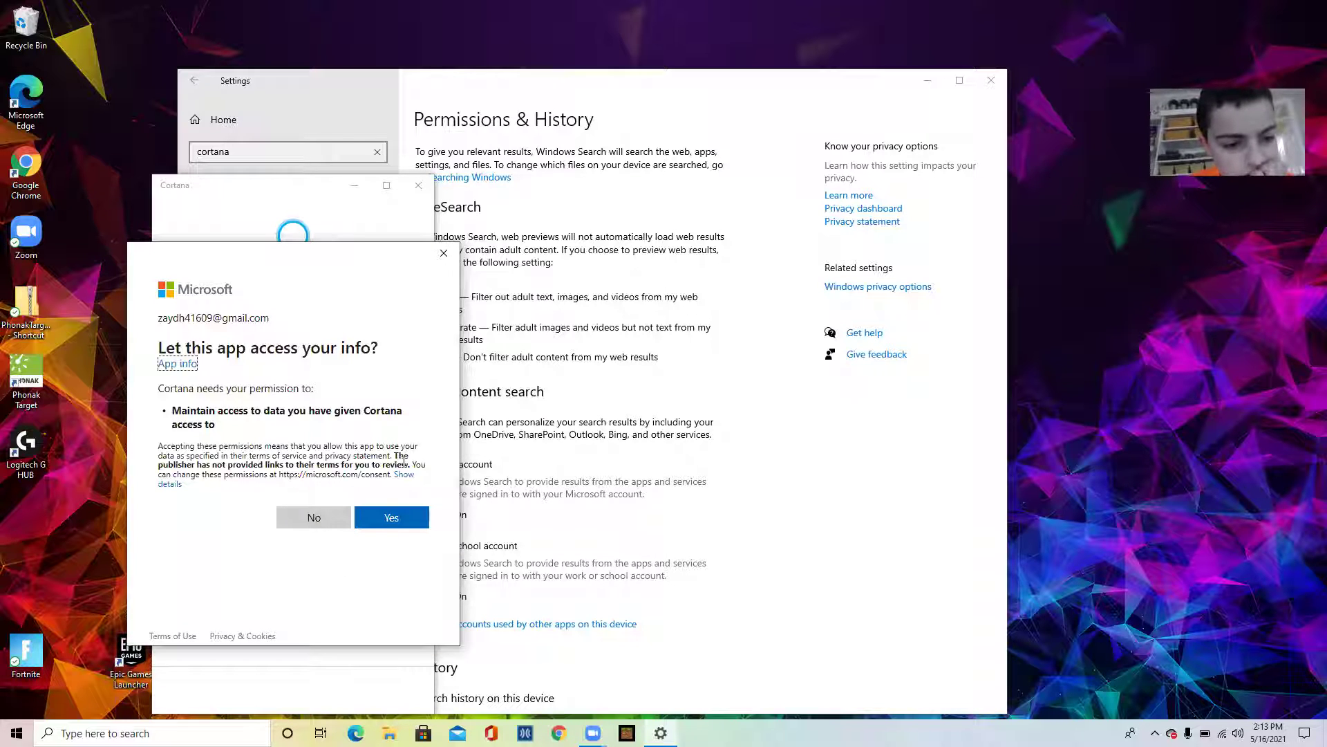
click(392, 517)
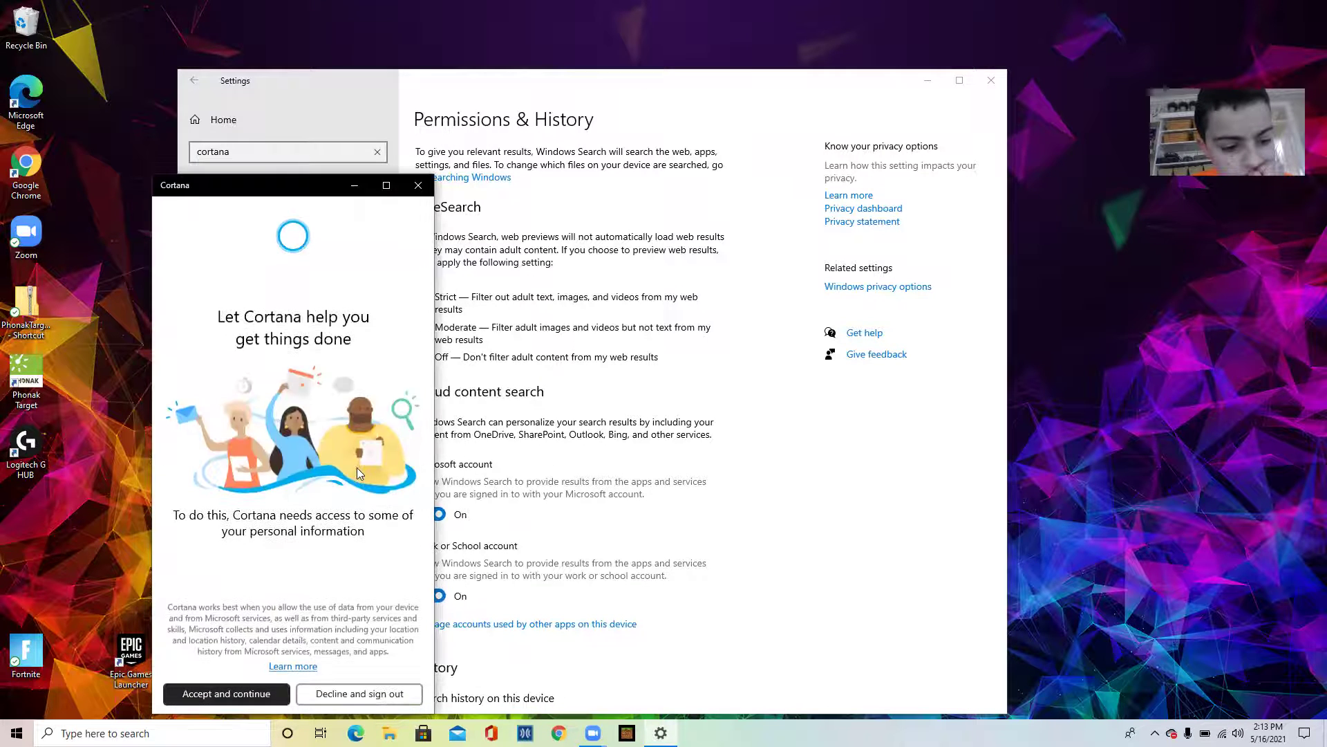
click(193, 695)
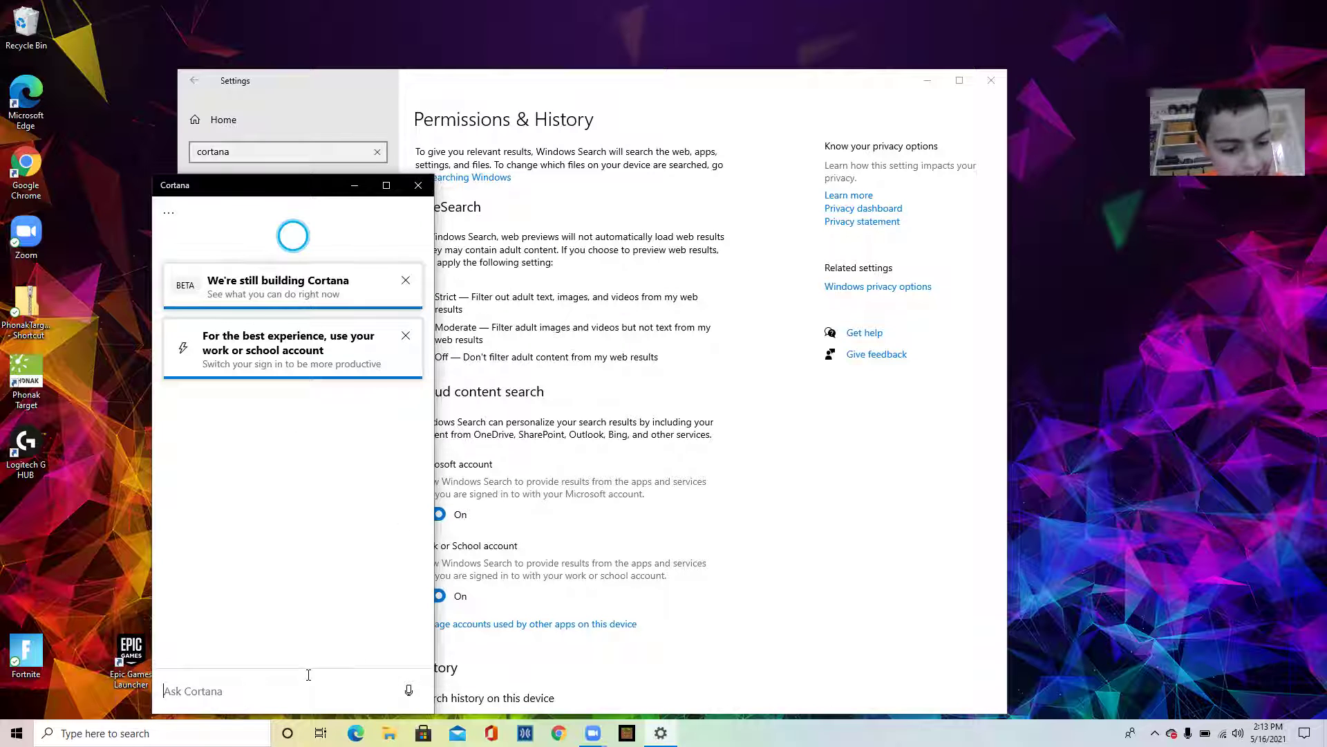
Send Cortana the message "hi" and try its voice input.
text(hi)
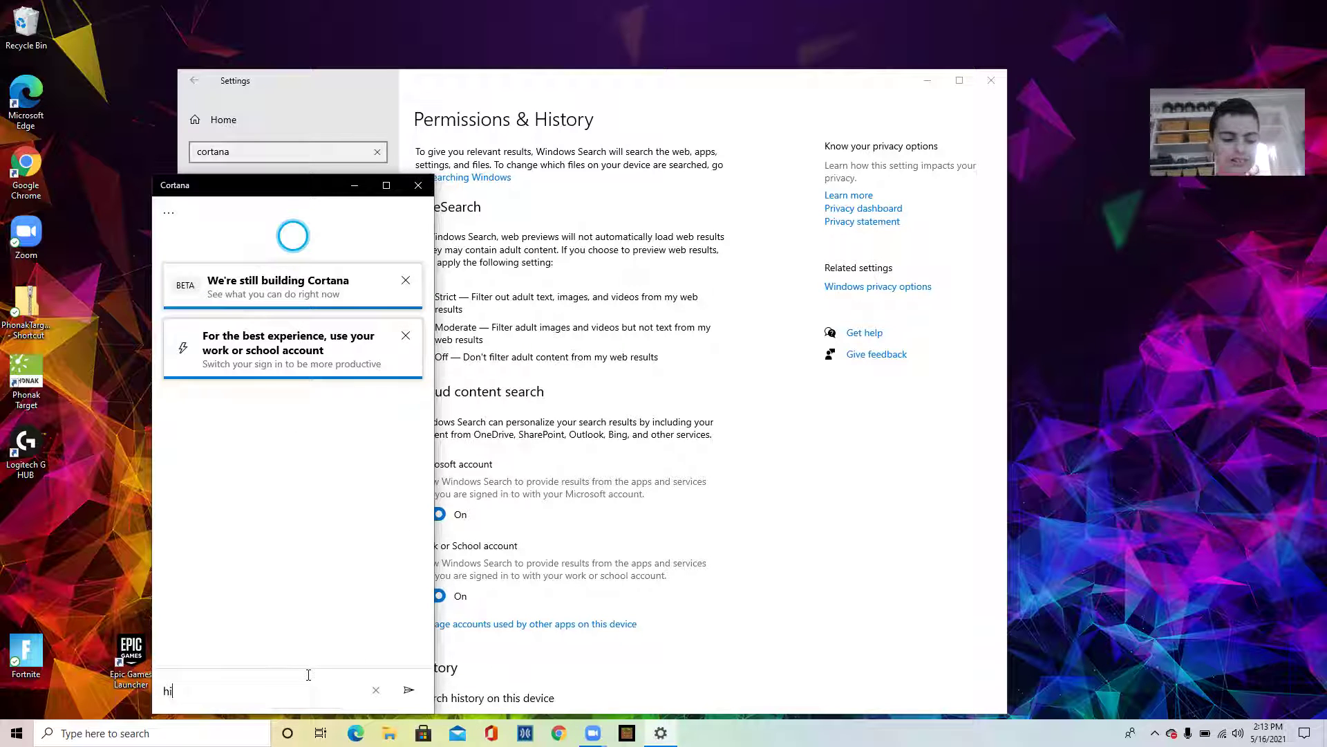
key(Return)
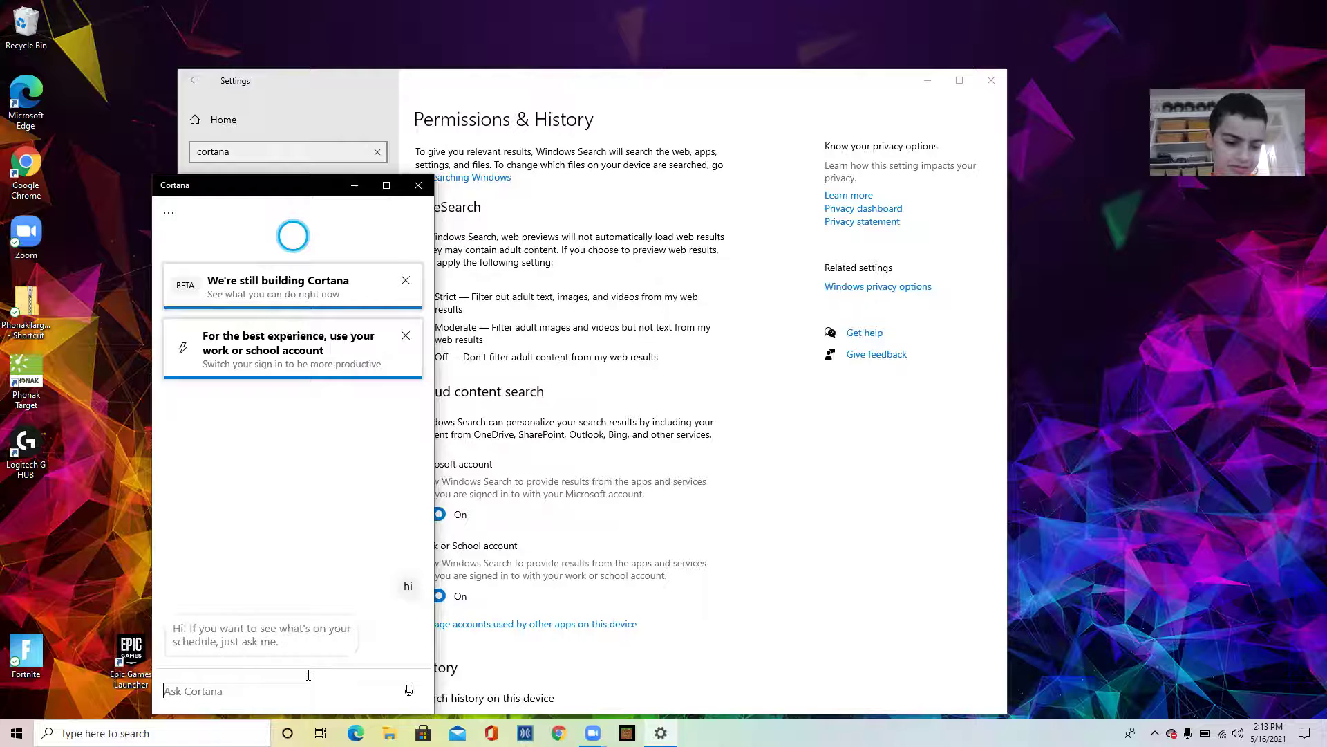
click(420, 690)
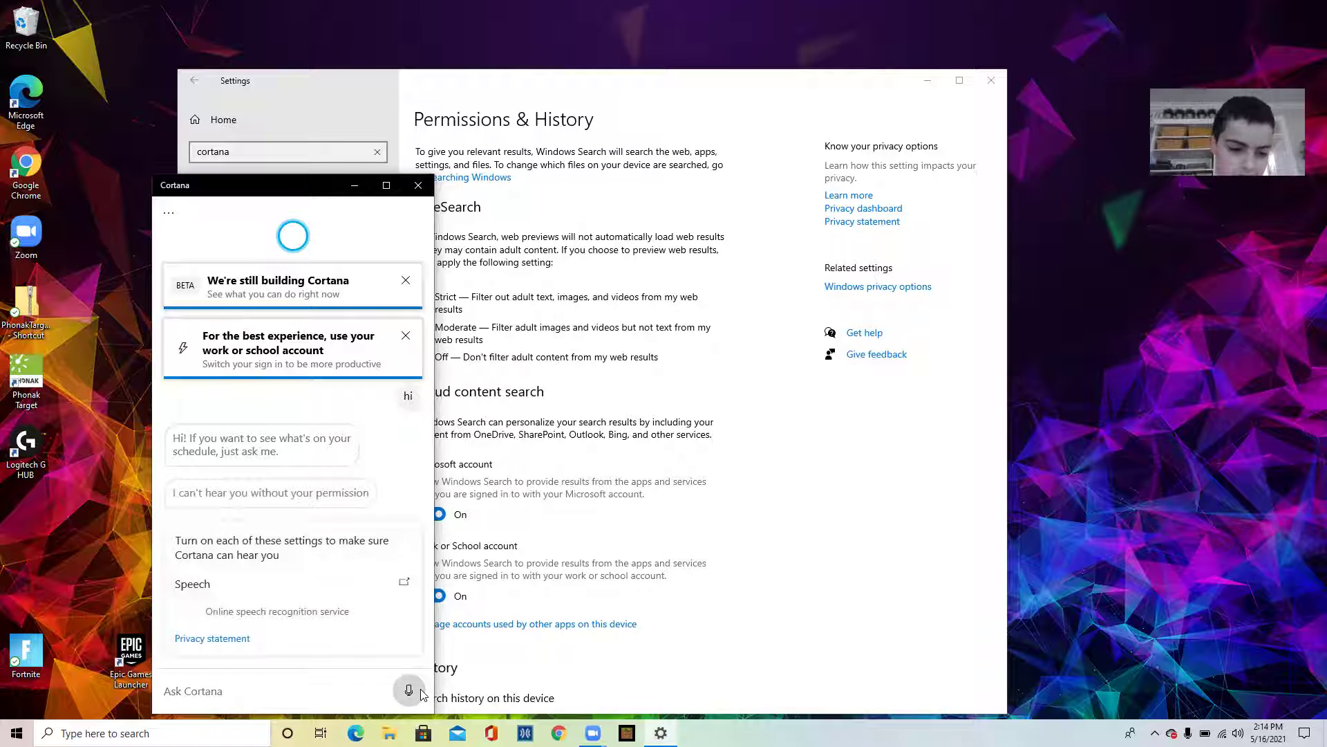
click(409, 691)
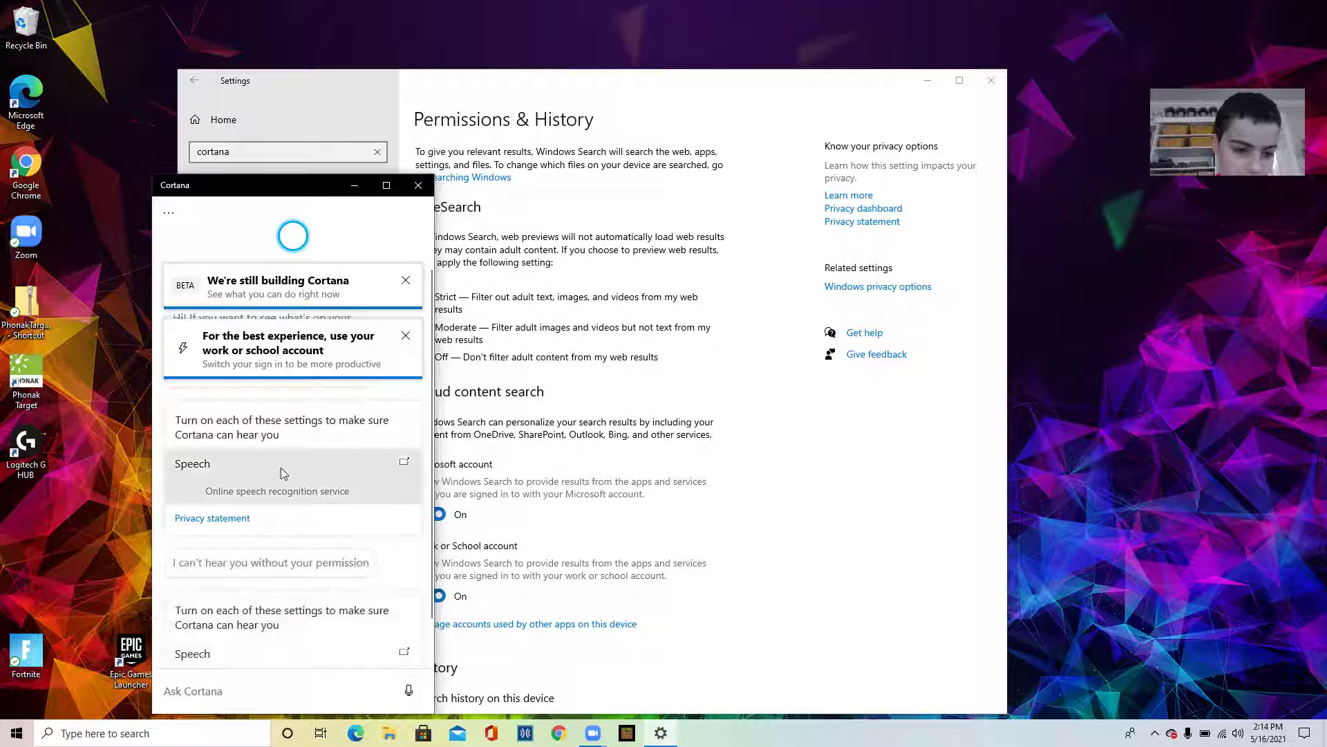
Open the Speech privacy settings from Cortana's speech permission request and review the online speech recognition options.
click(329, 480)
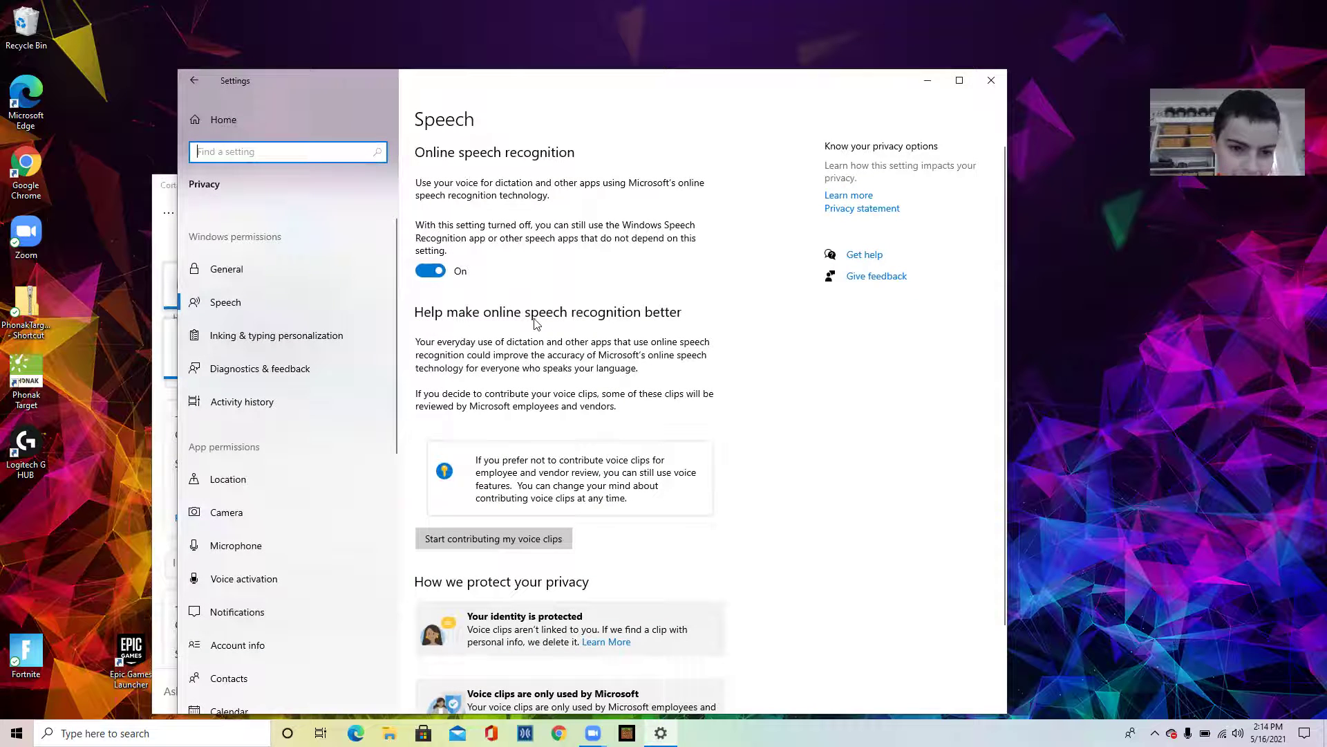
scroll(571, 289, down, 1)
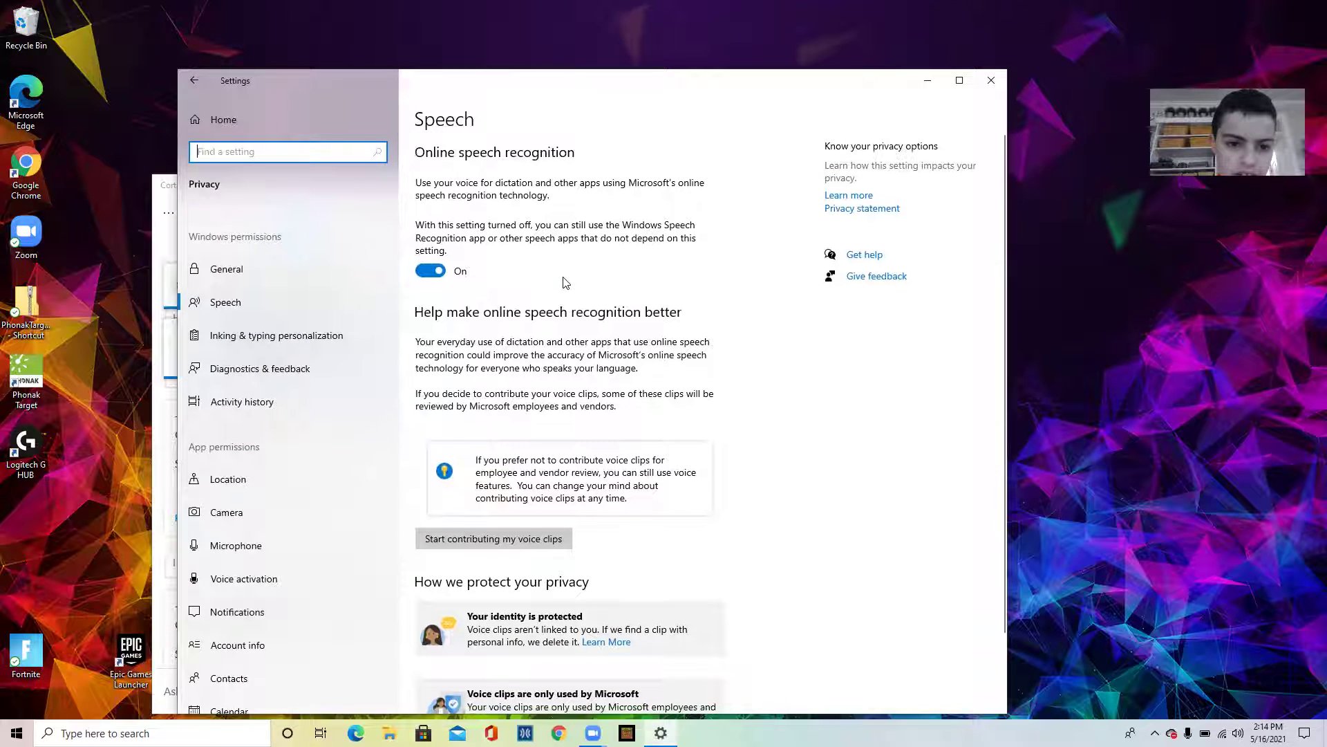
scroll(511, 327, down, 2)
scroll(512, 328, up, 3)
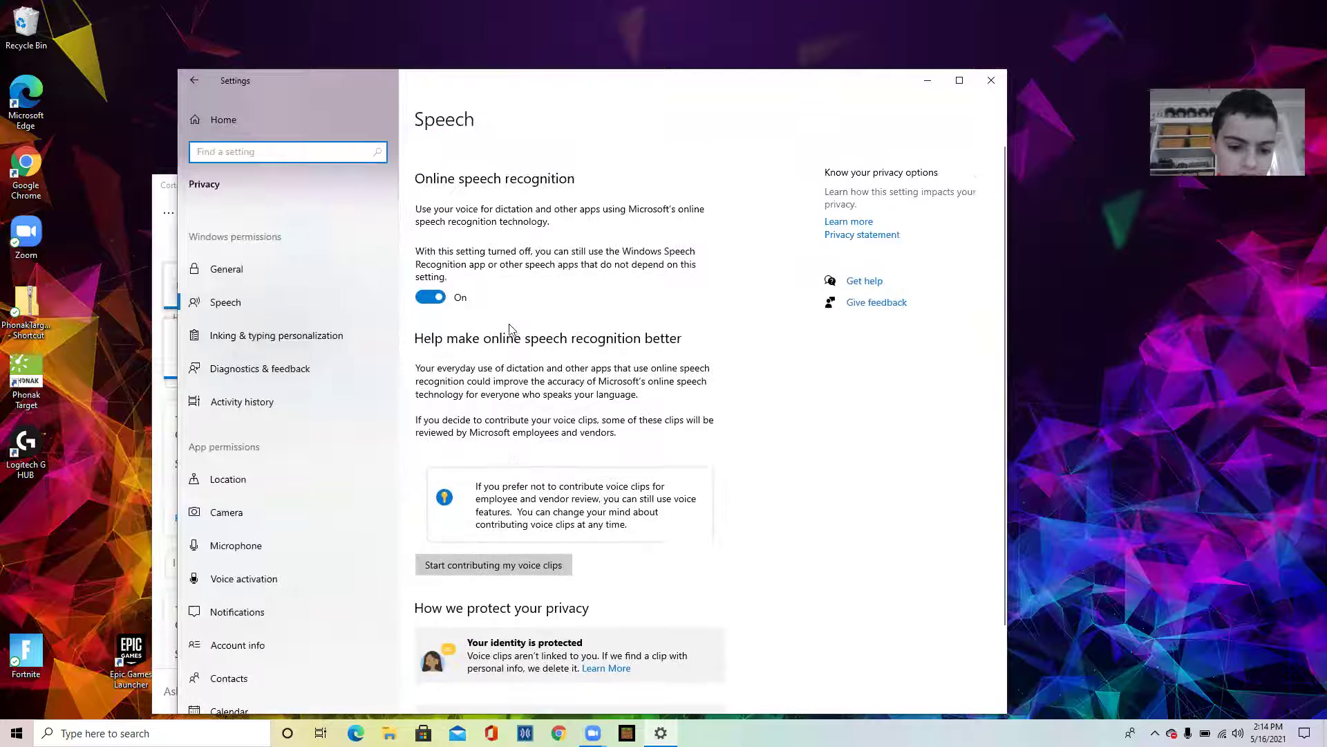
Search the settings for "cortana", and open the Voice activation privacy page to review its permissions, including those for Cortana.
text(cor)
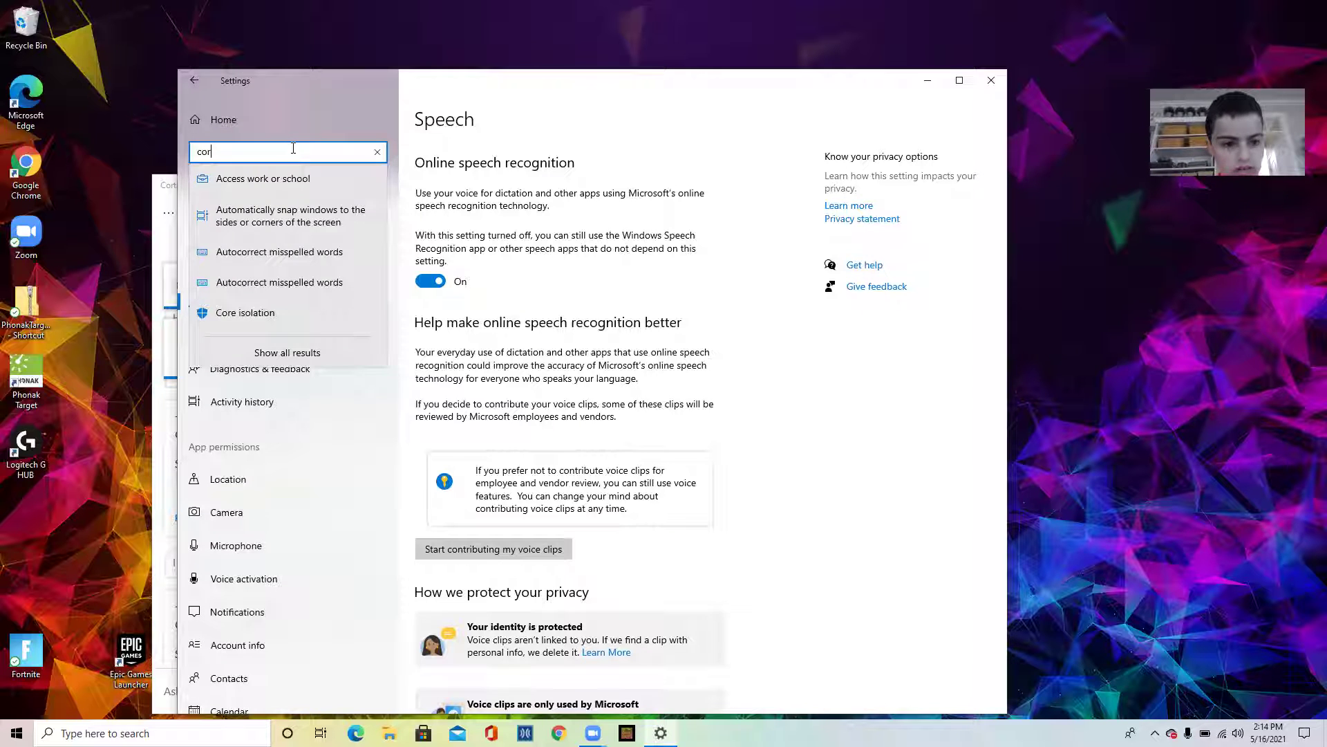
text(tana)
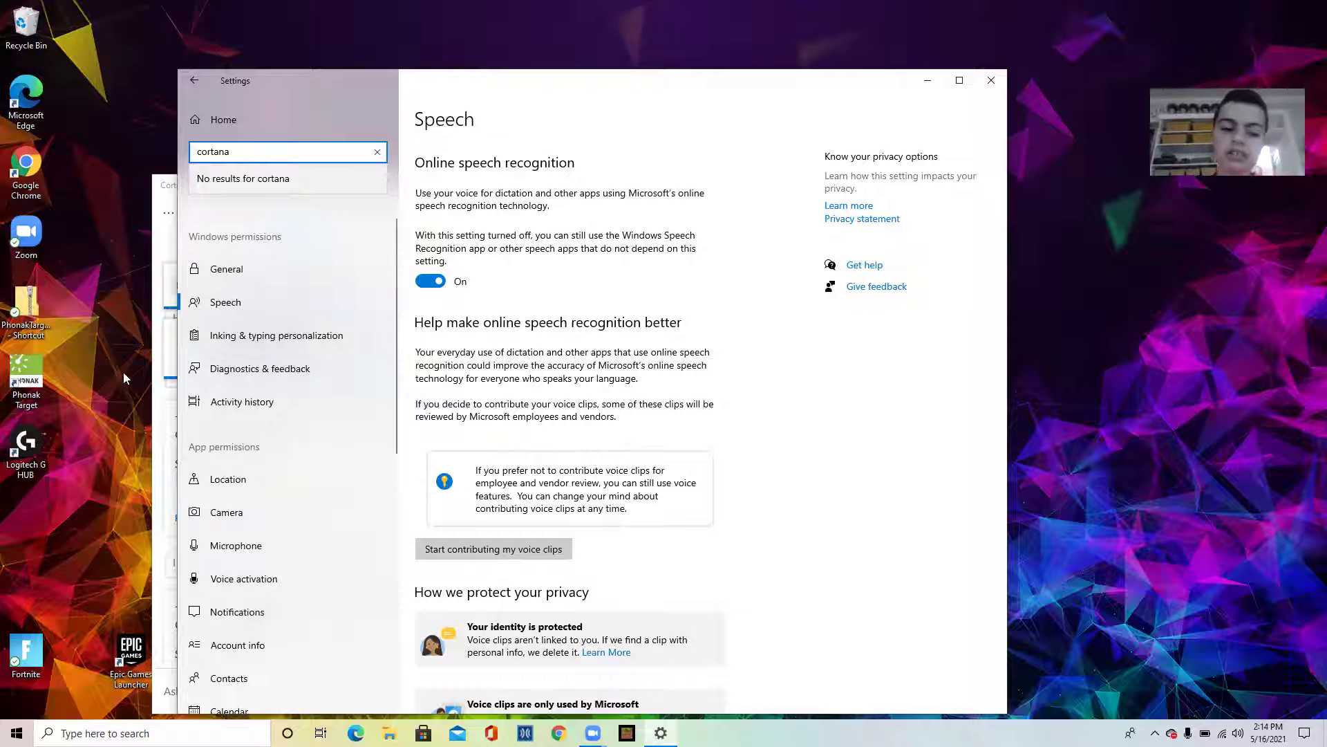
scroll(187, 325, down, 2)
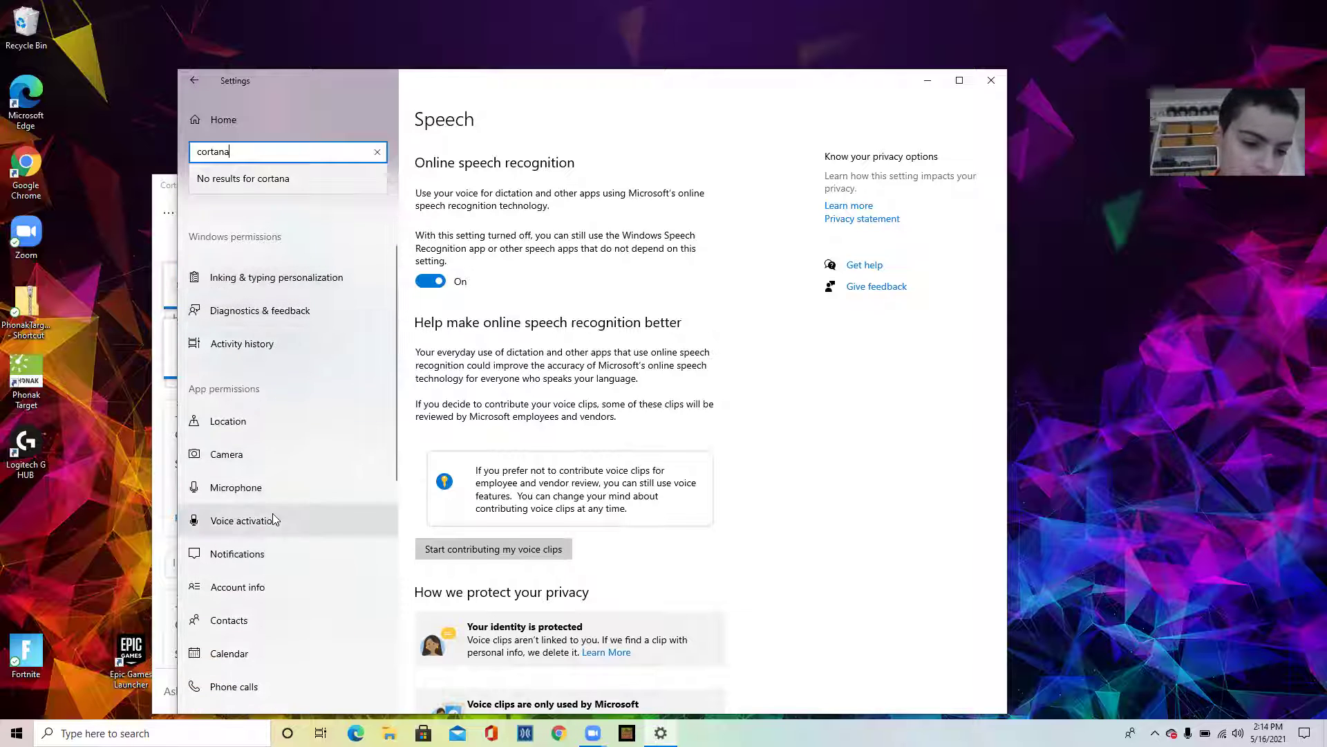
click(275, 519)
scroll(593, 484, down, 5)
scroll(596, 492, up, 1)
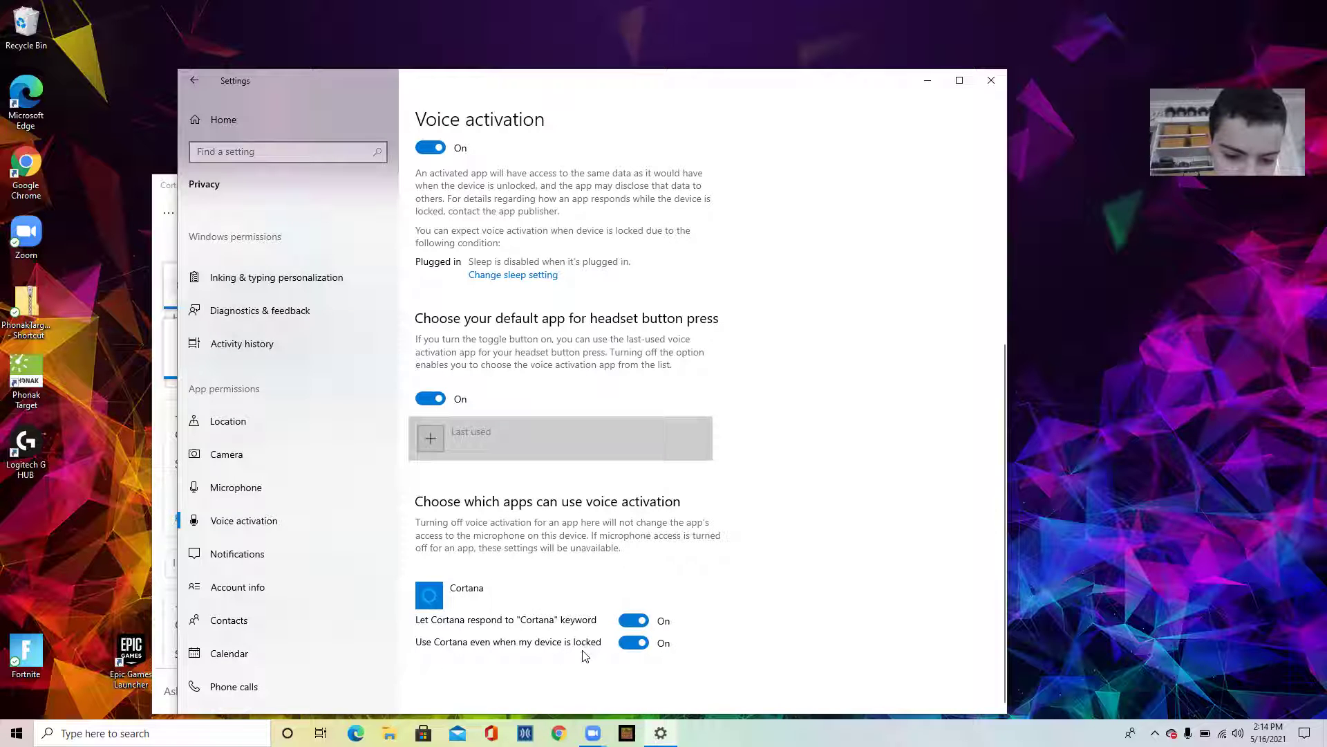
scroll(564, 553, up, 2)
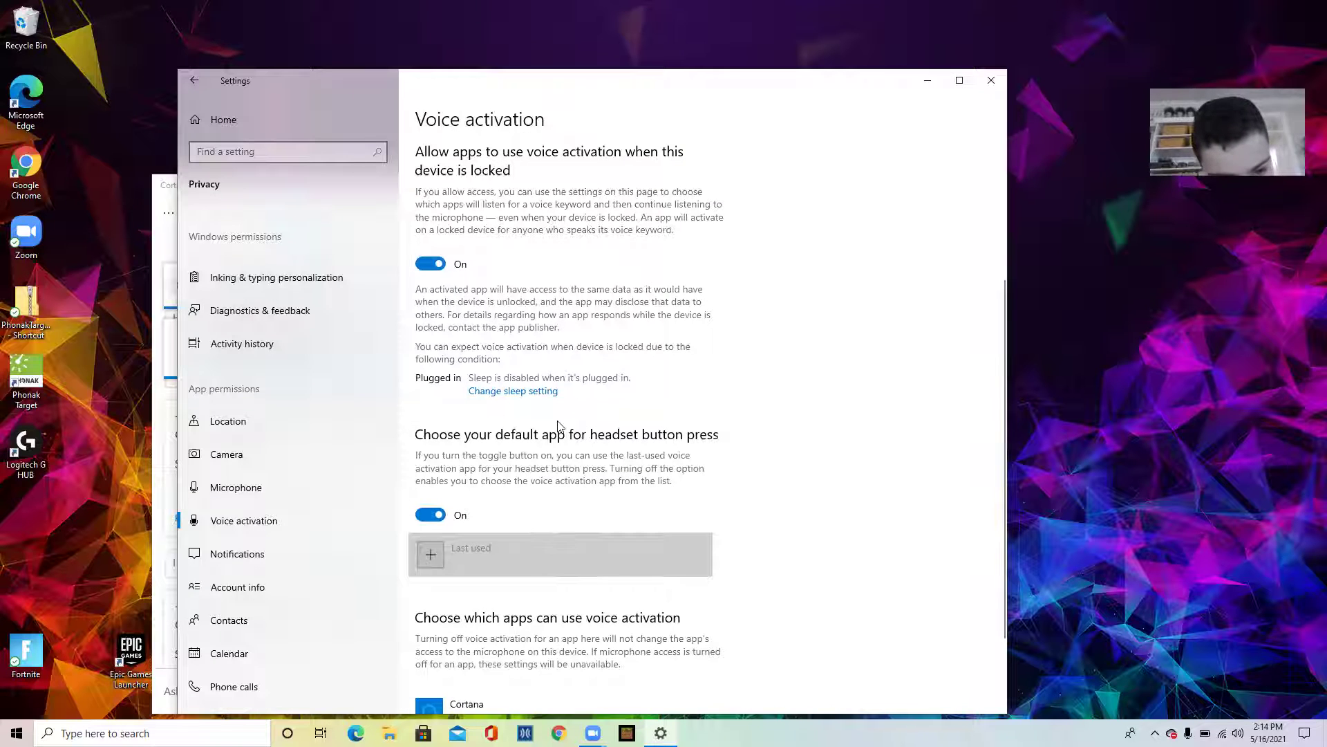
scroll(553, 429, up, 2)
scroll(526, 307, up, 2)
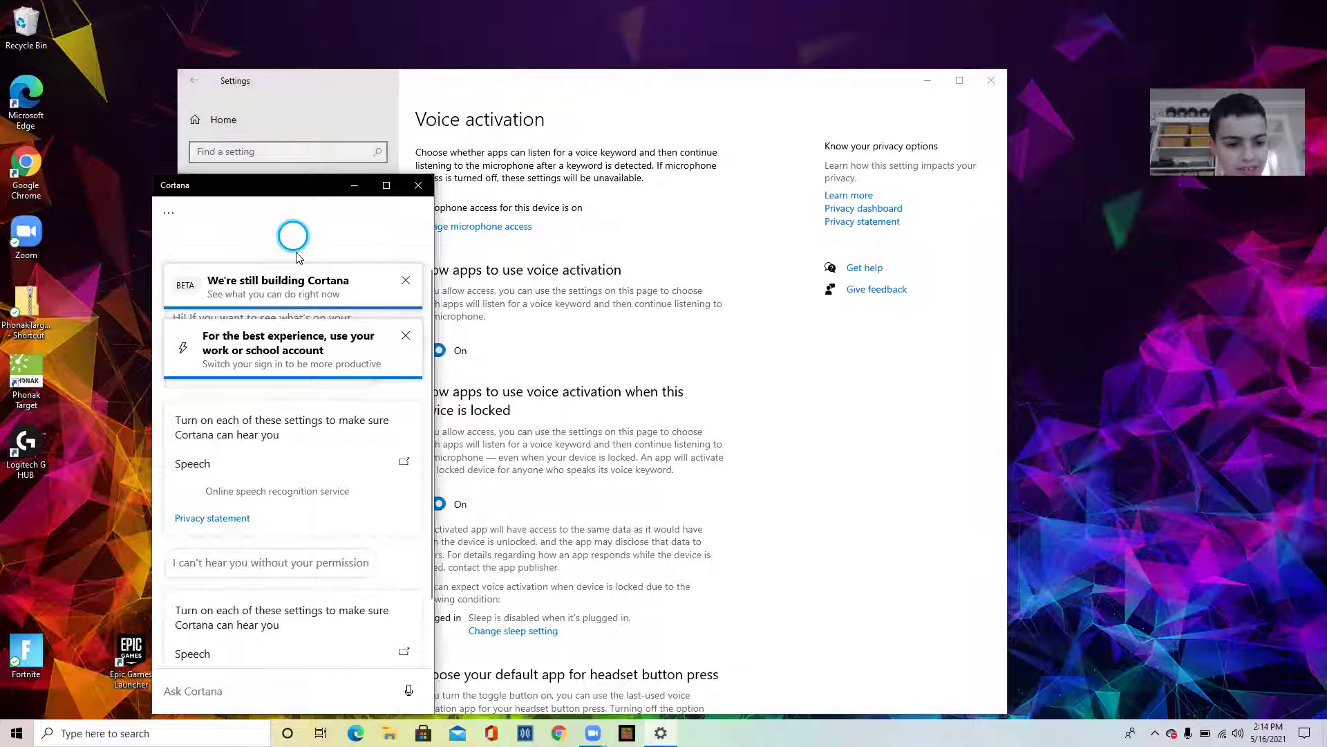
Return to the Voice activation settings and look through its options and the other privacy categories.
click(726, 392)
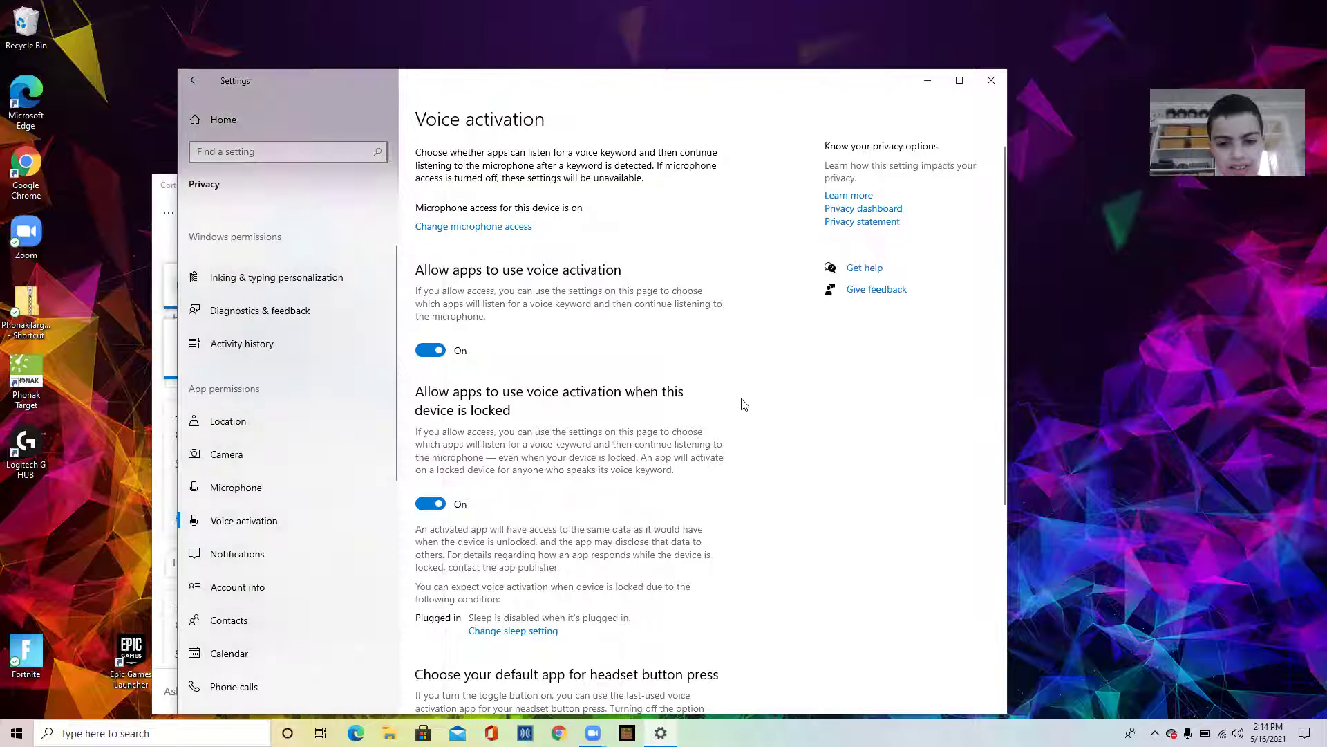
scroll(625, 340, down, 4)
scroll(625, 340, up, 4)
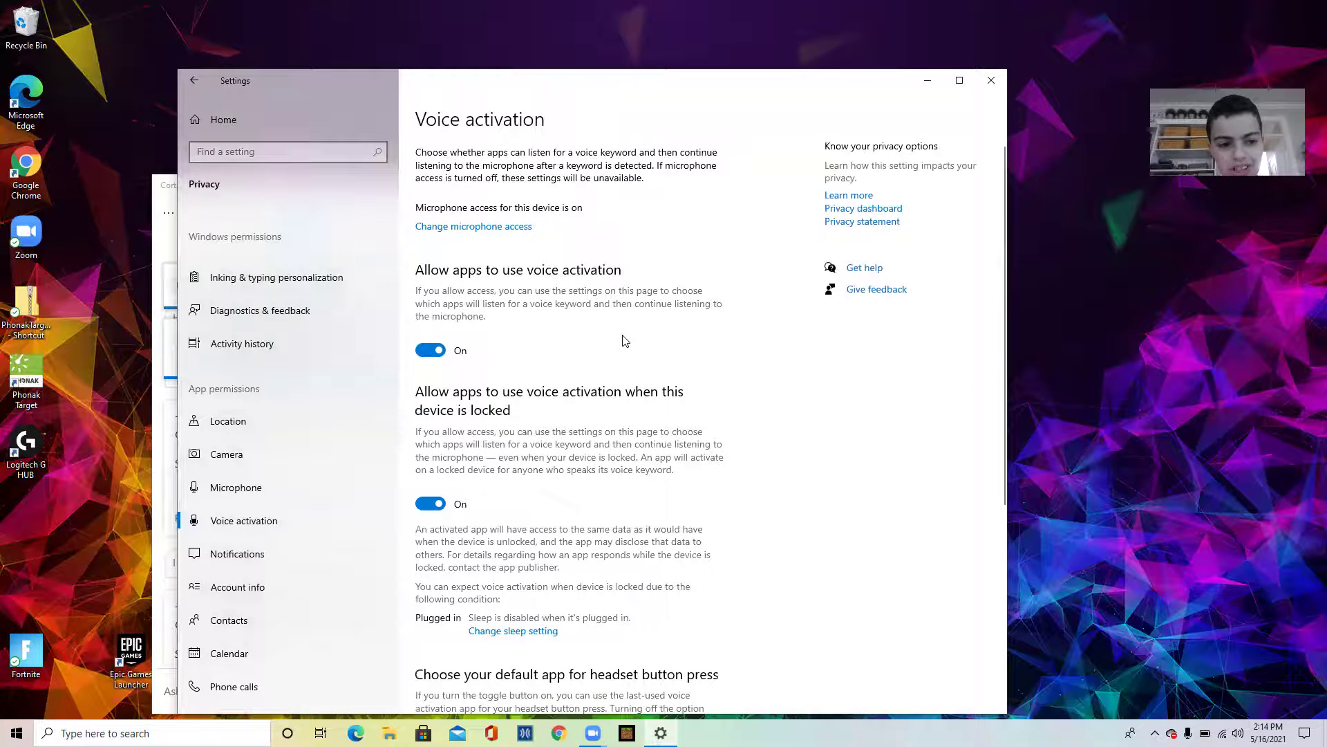
scroll(229, 566, down, 5)
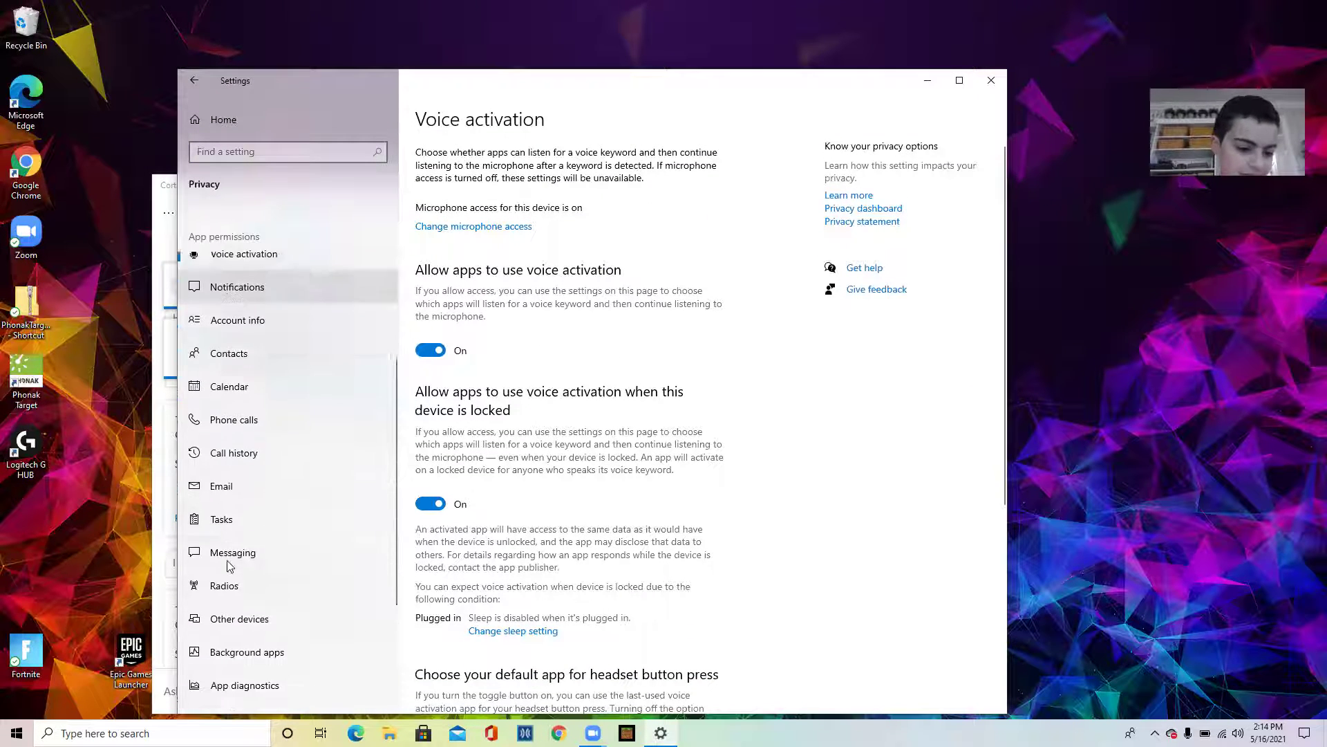
scroll(239, 429, up, 5)
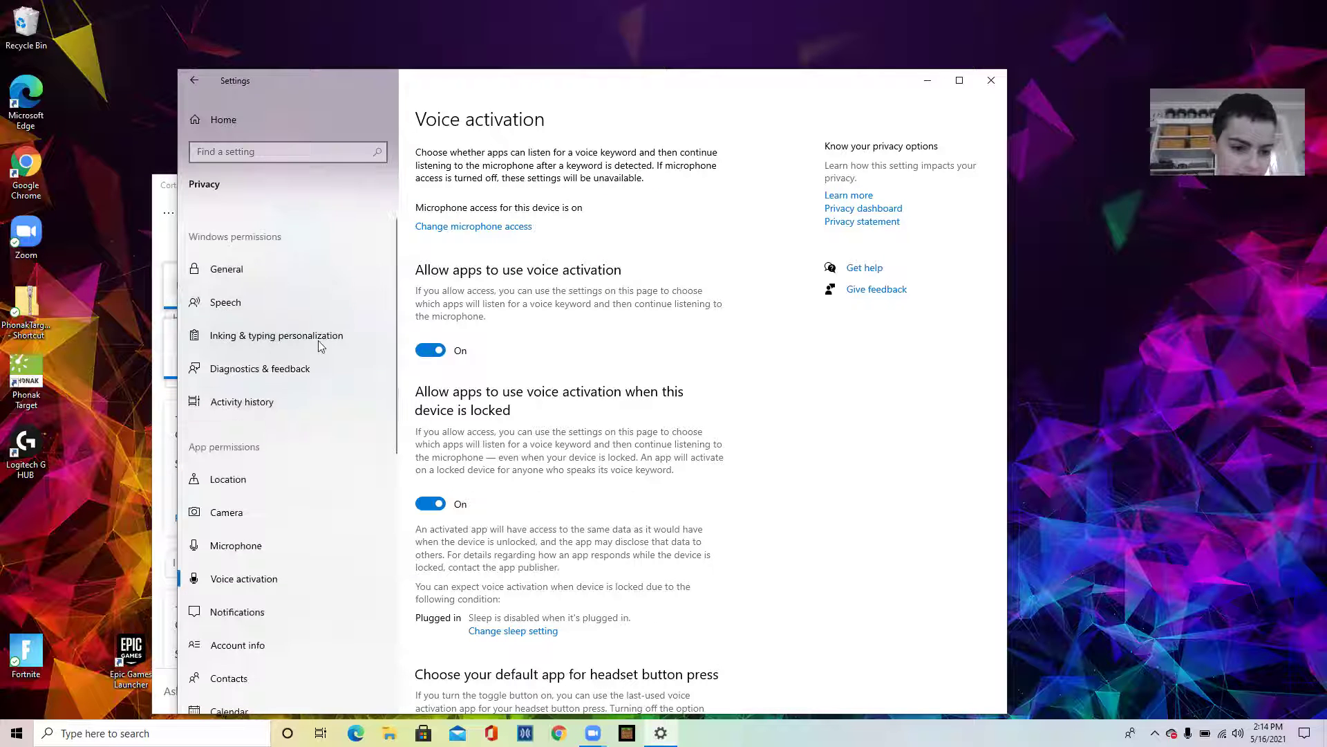
Check the Speech and Microphone privacy pages, and recheck the Voice activation options down to Cortana's keyword and locked-device permissions.
click(335, 299)
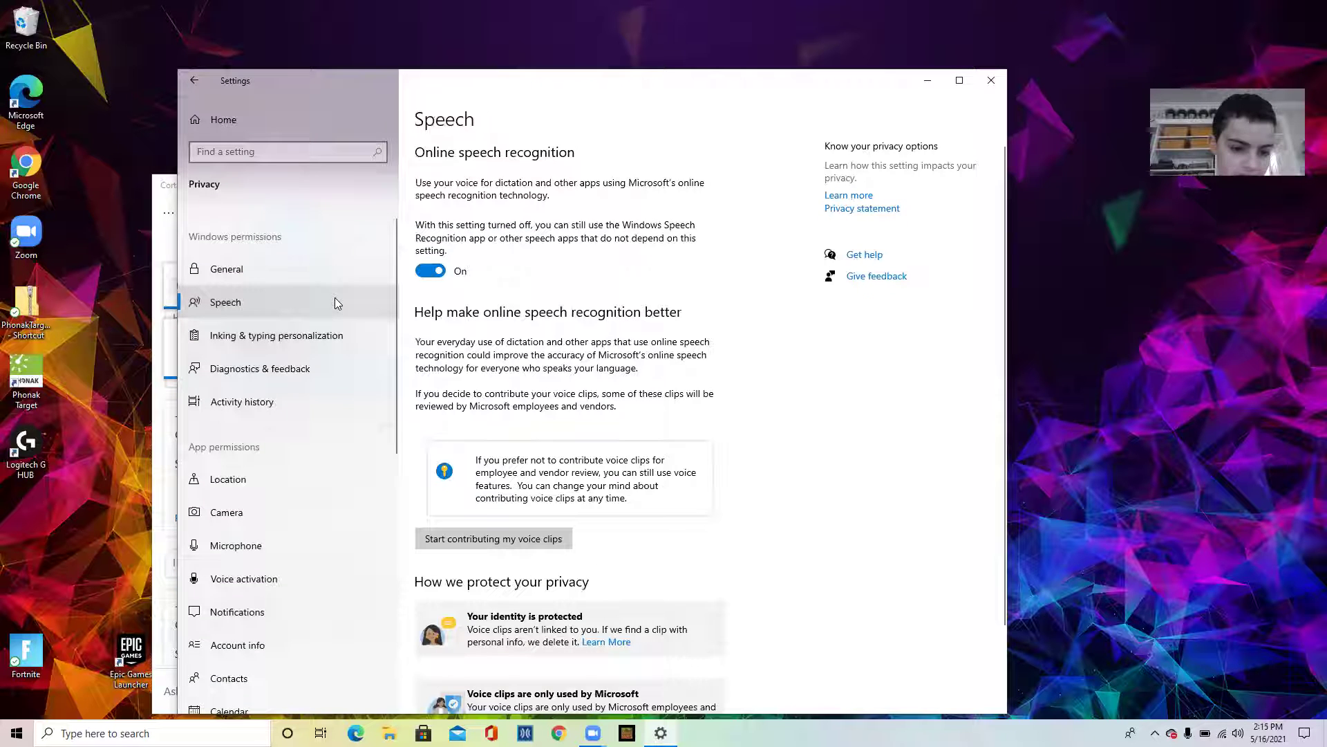
click(288, 554)
click(280, 580)
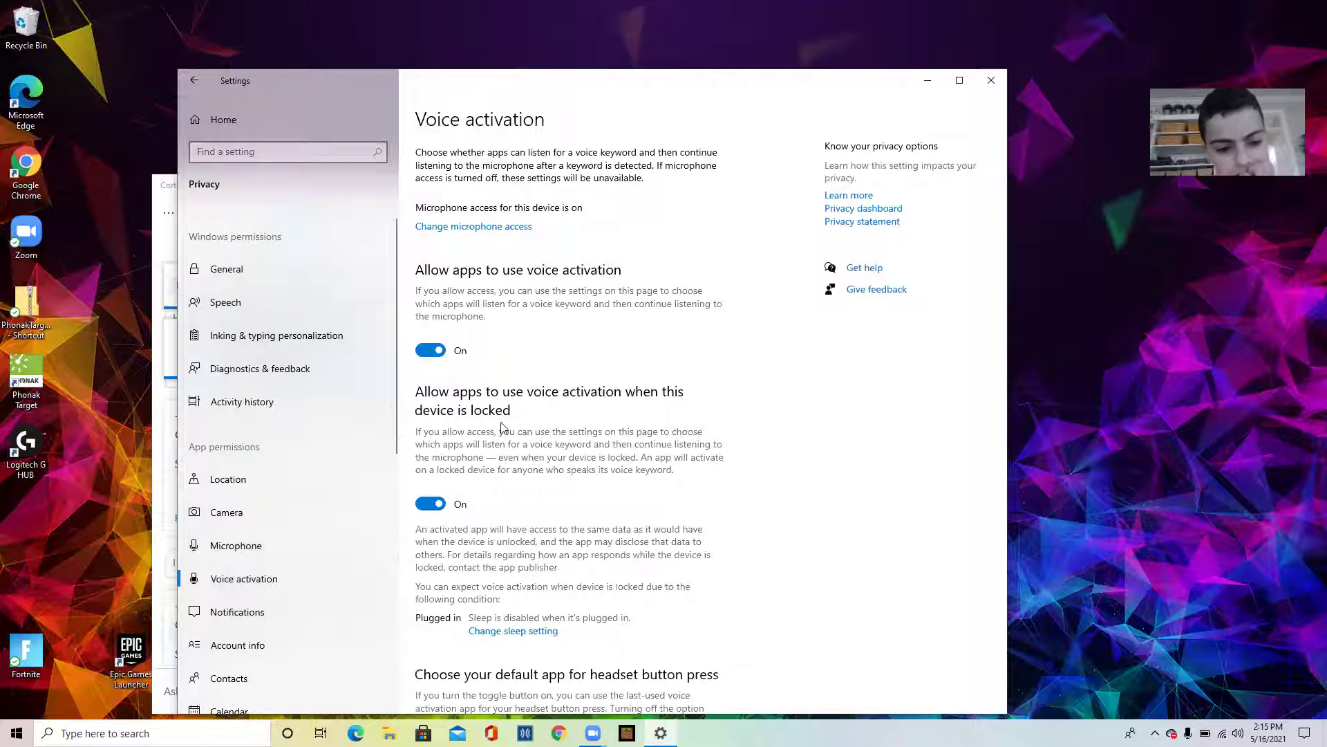
scroll(593, 336, down, 2)
scroll(594, 335, up, 2)
scroll(593, 337, down, 5)
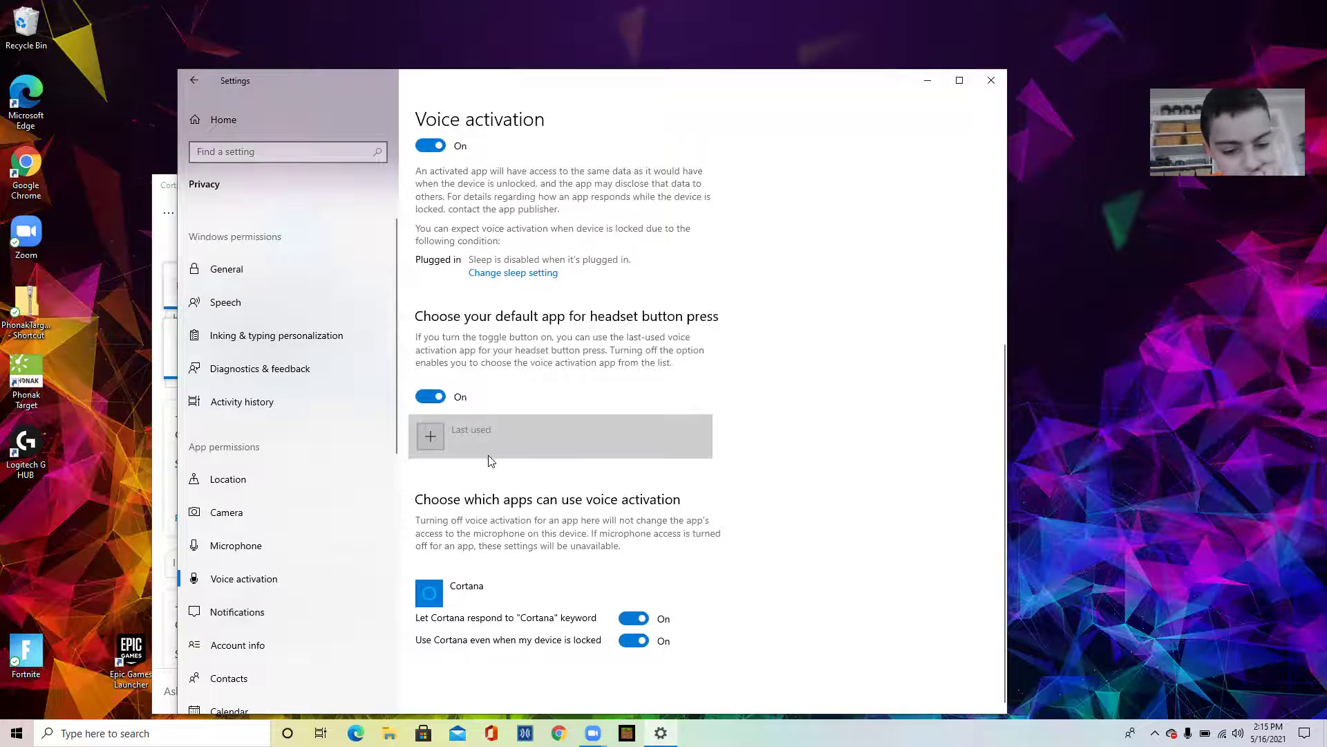
scroll(488, 455, up, 5)
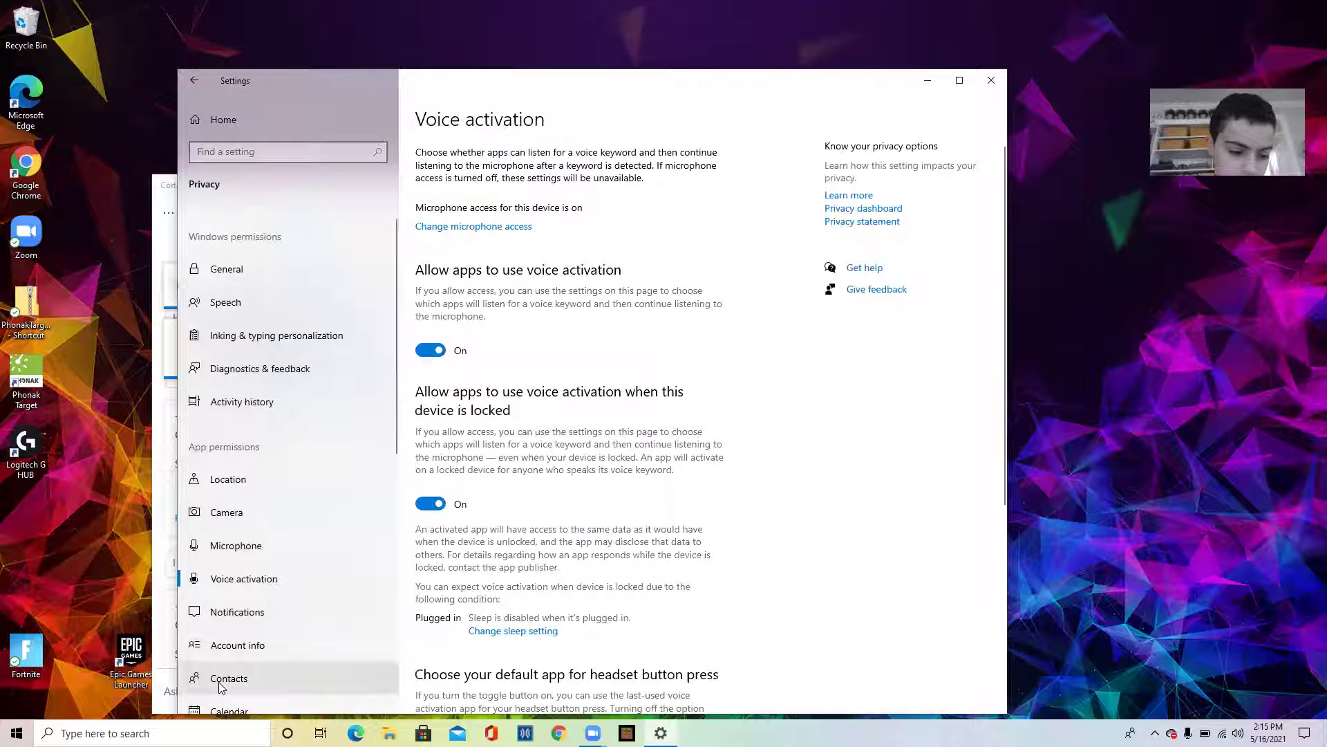
Bring up Cortana again and dismiss the beta notice and the work or school account notice.
click(288, 733)
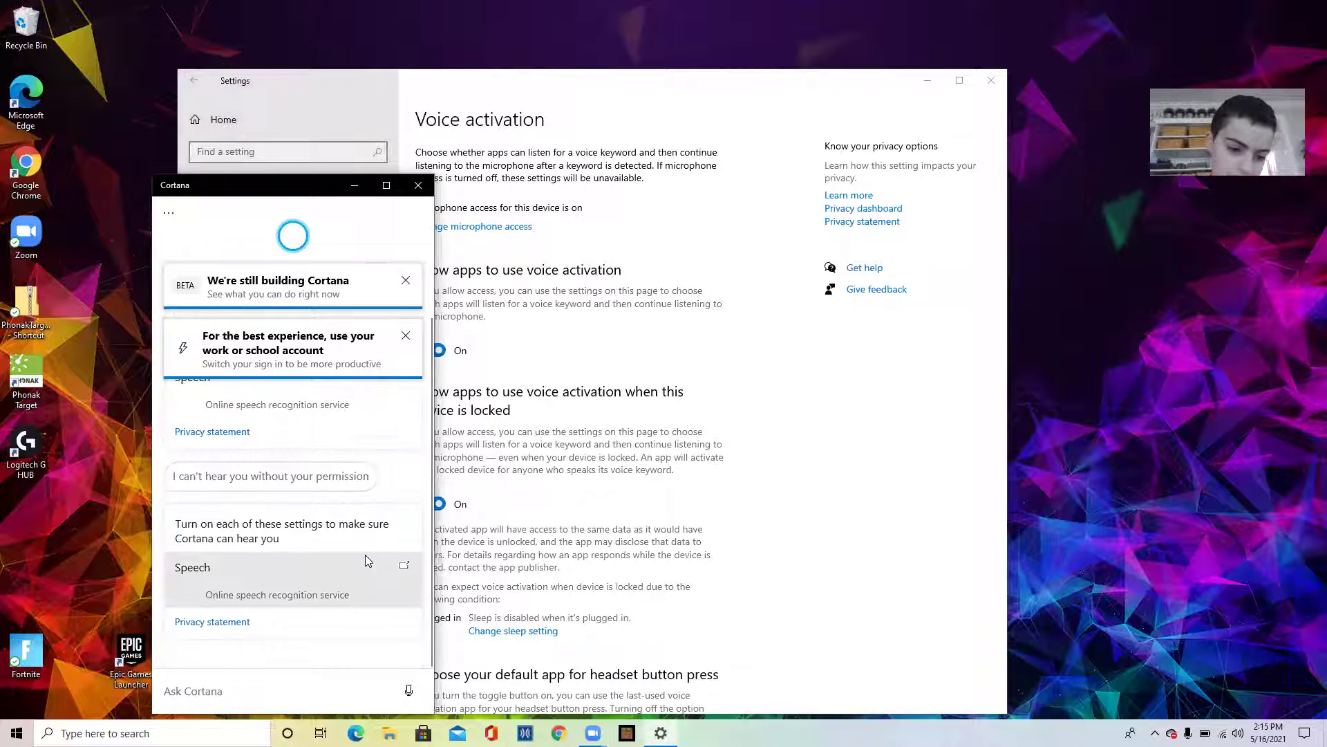
click(406, 280)
click(407, 285)
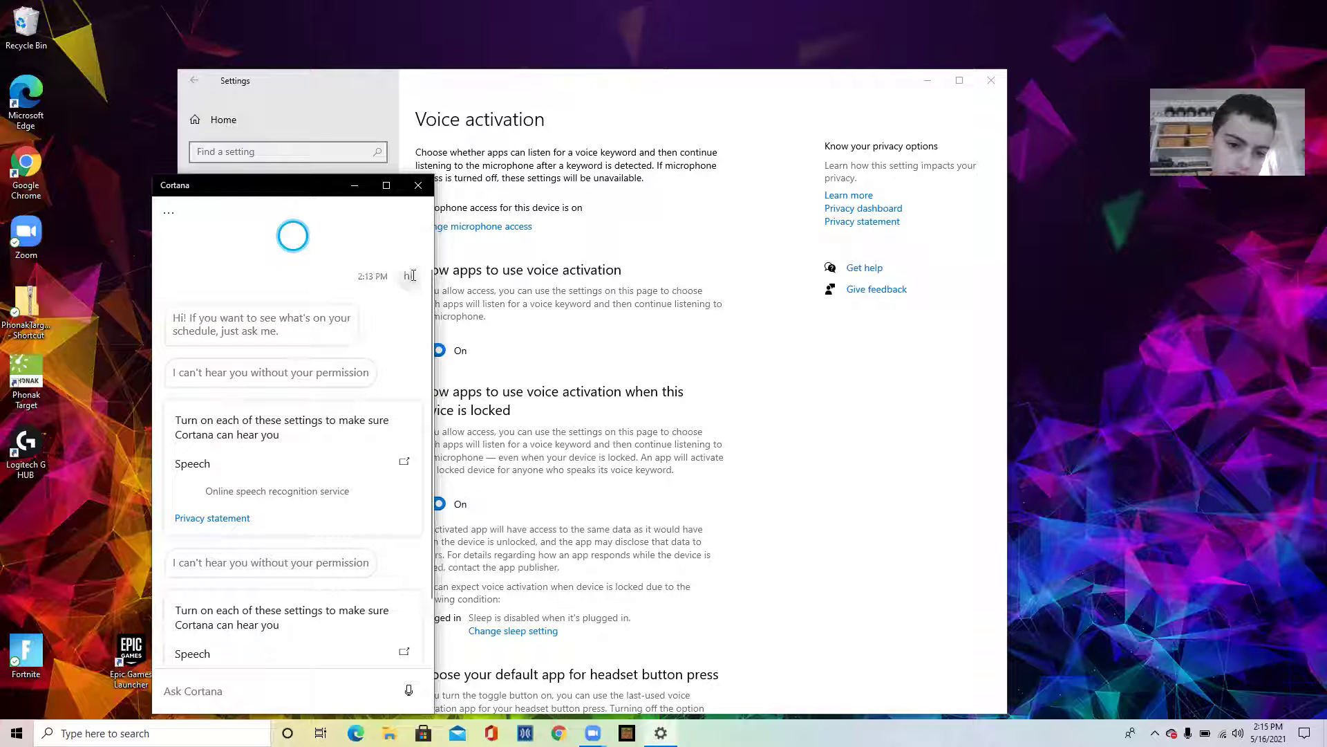
In Cortana's Talking to Cortana settings, set the preferred input for Win+C to Speak.
click(168, 213)
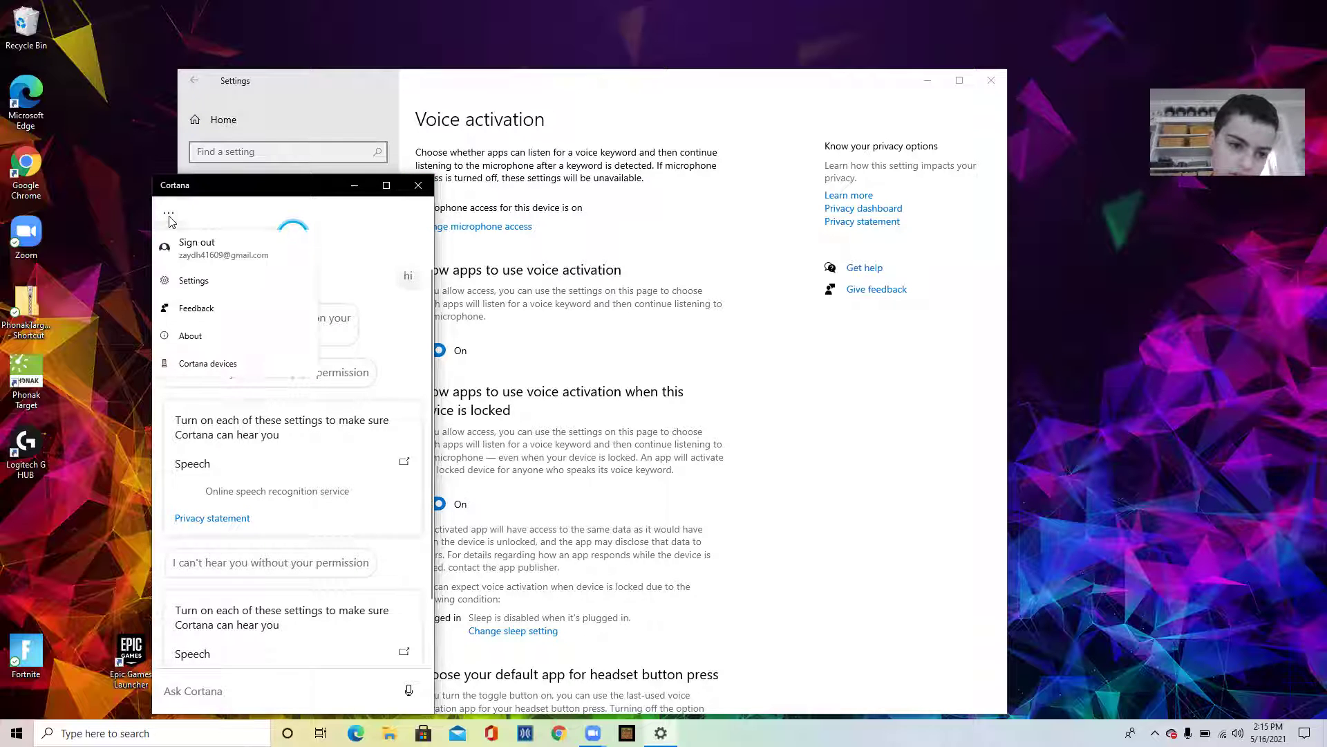
click(181, 283)
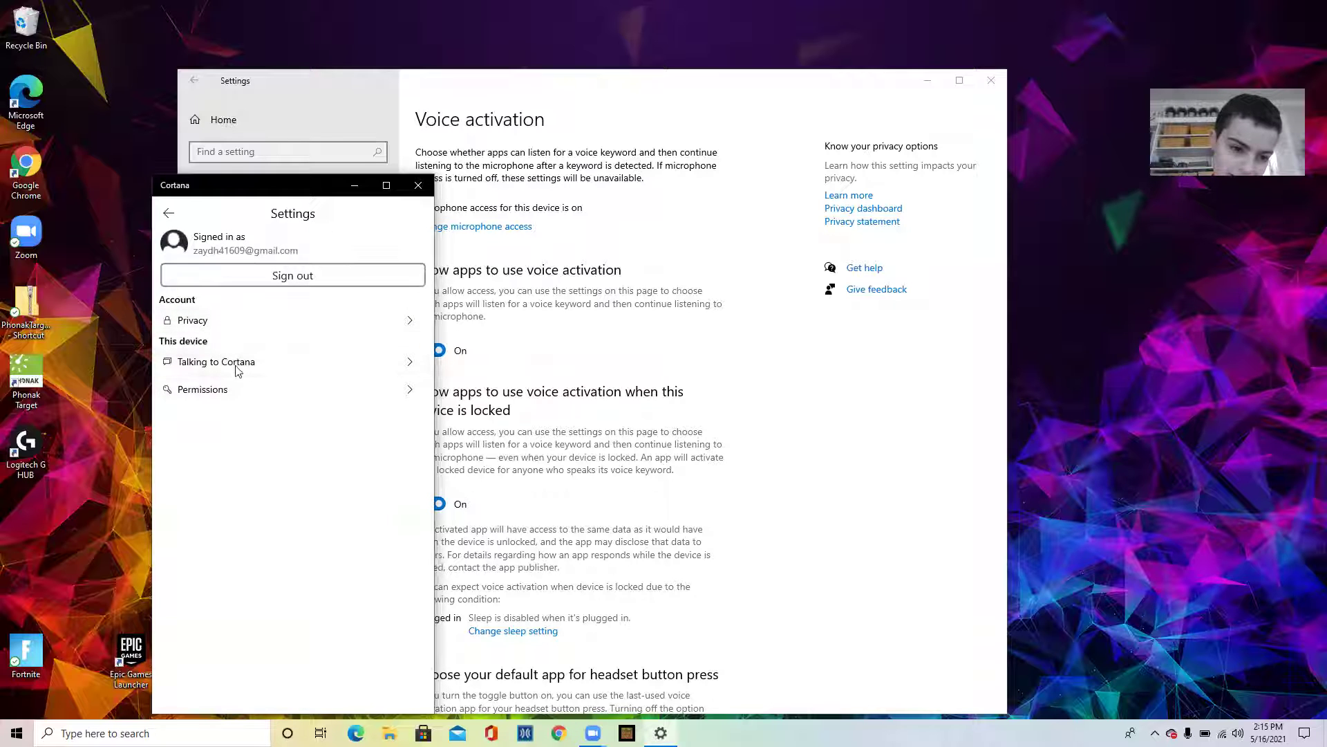
click(301, 372)
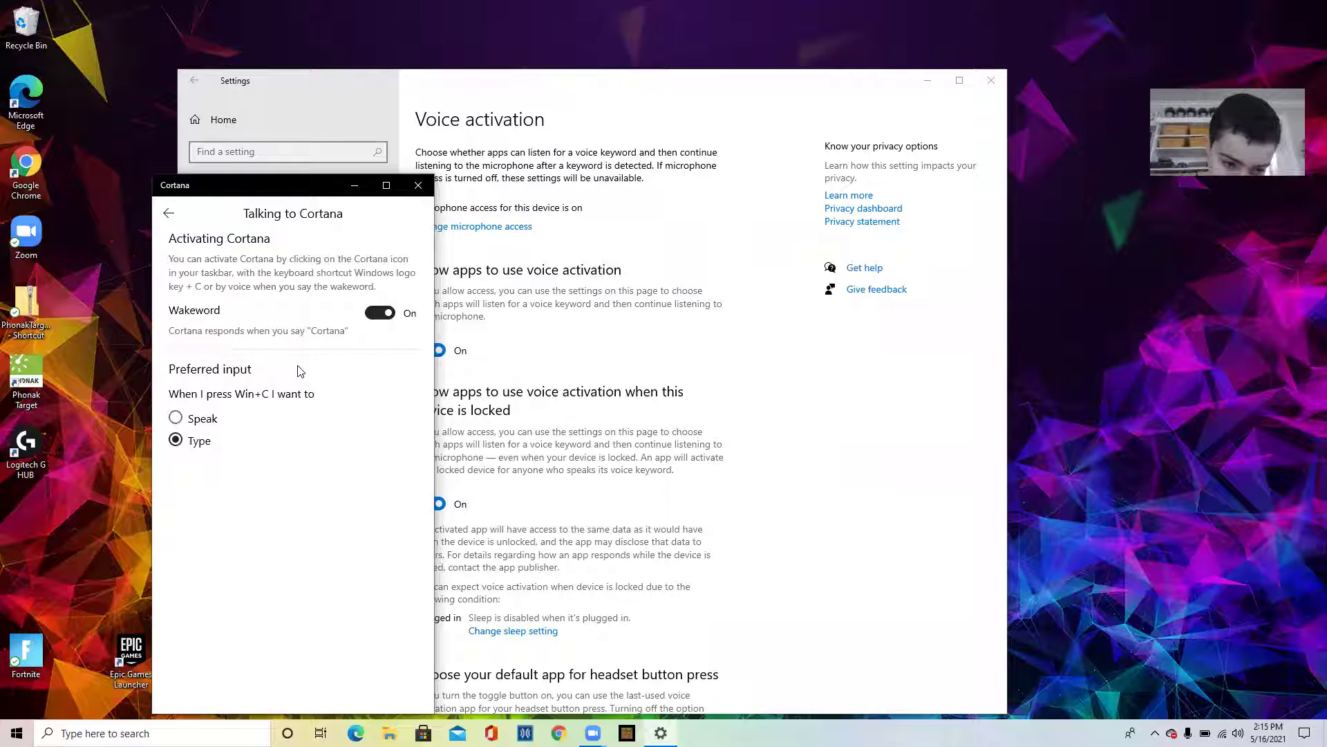
click(177, 419)
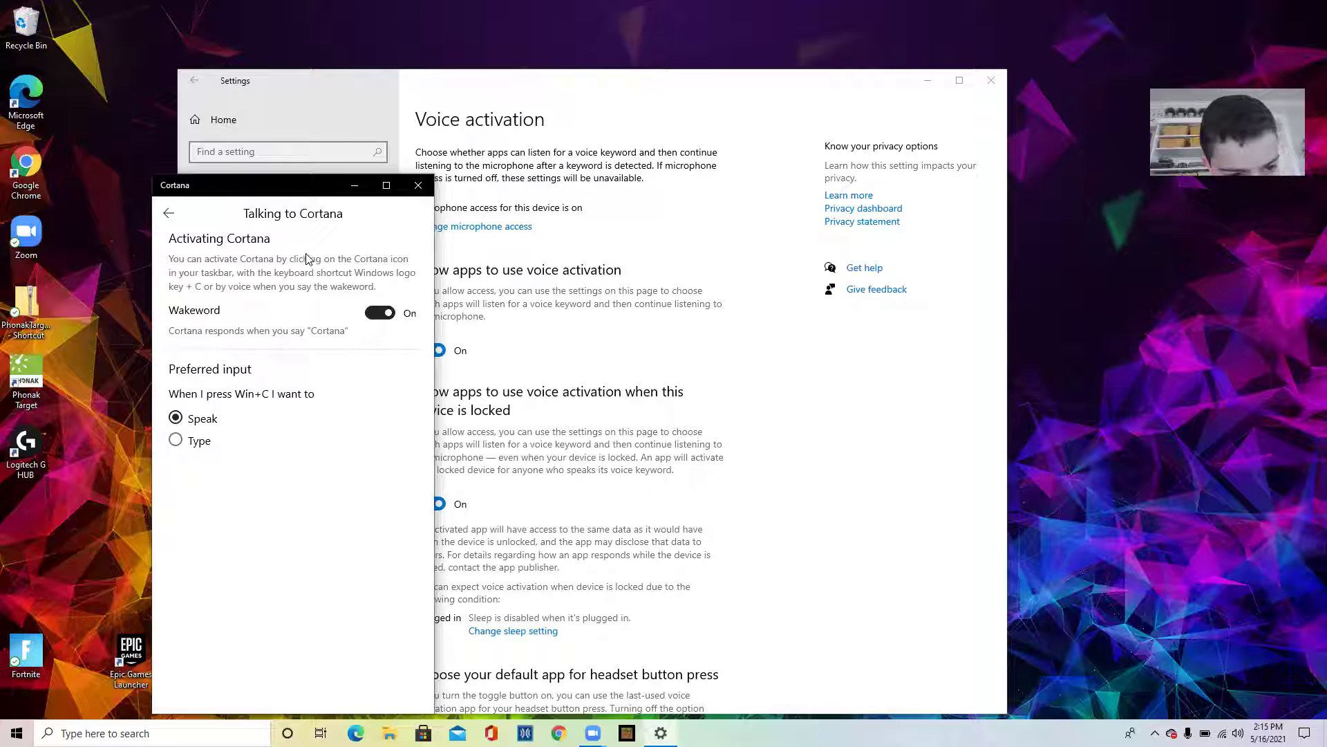
Reopen Cortana, go to the Speech privacy settings from its permission request, and review the online speech recognition and voice clip options.
click(288, 733)
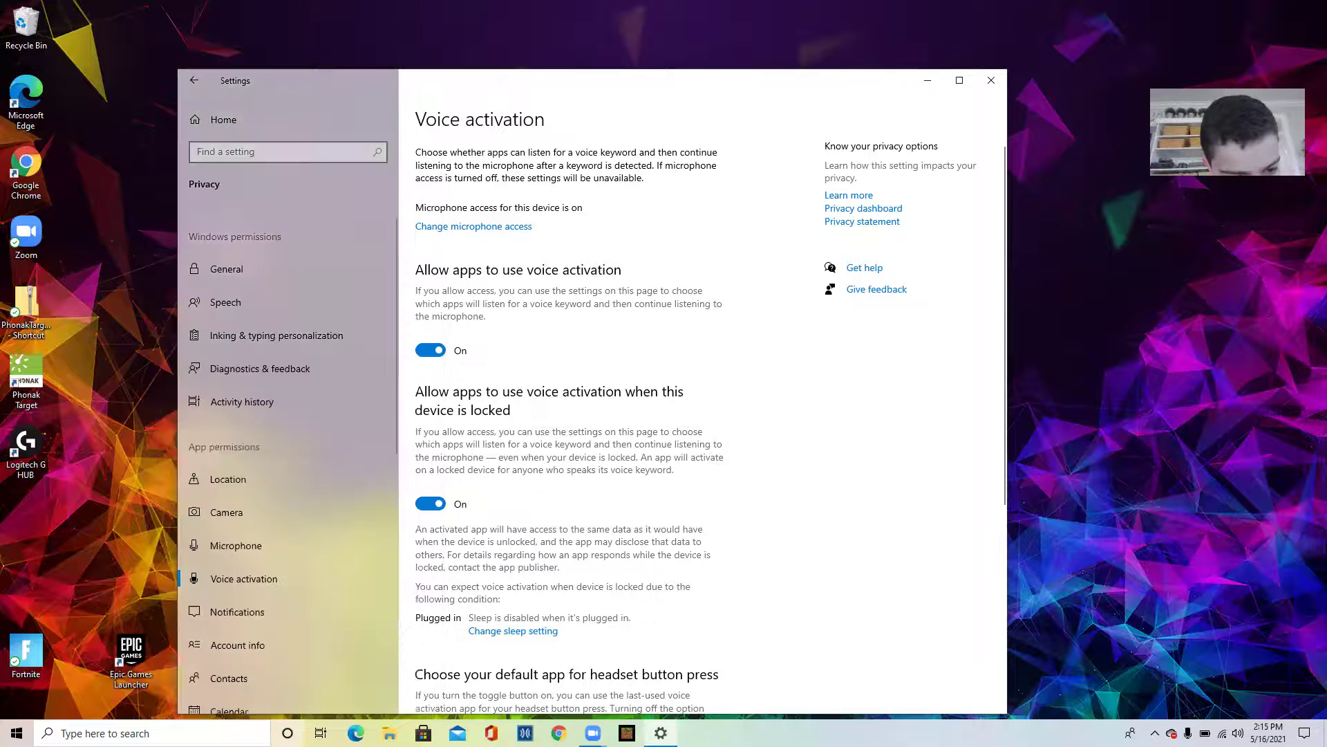
click(288, 733)
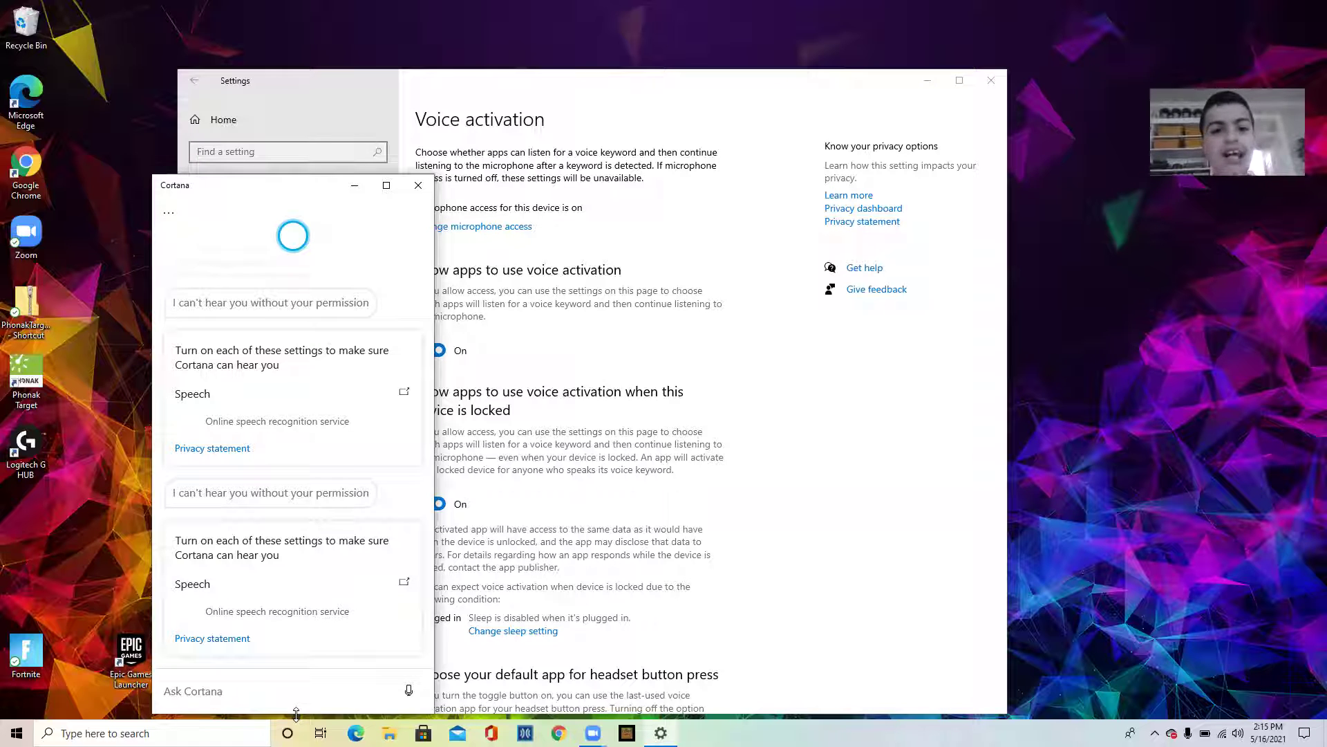
click(377, 413)
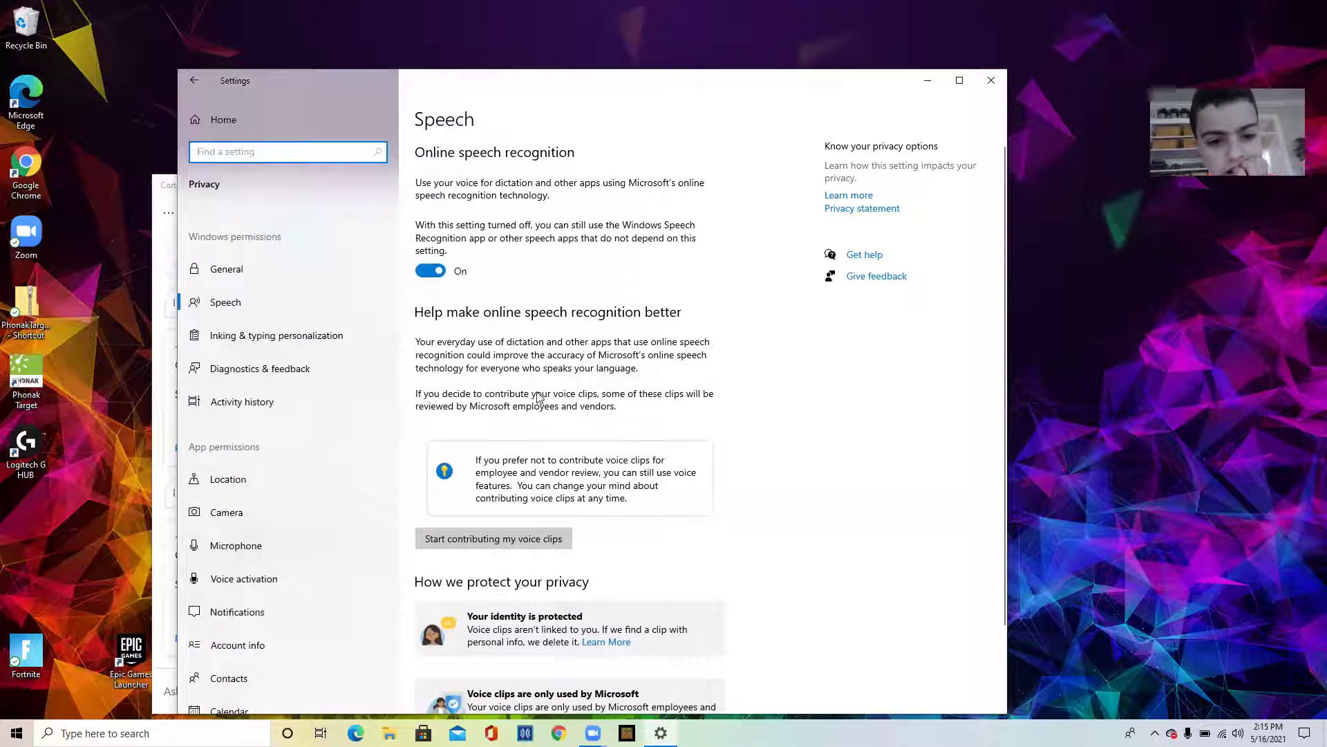
scroll(581, 231, down, 2)
scroll(578, 344, up, 3)
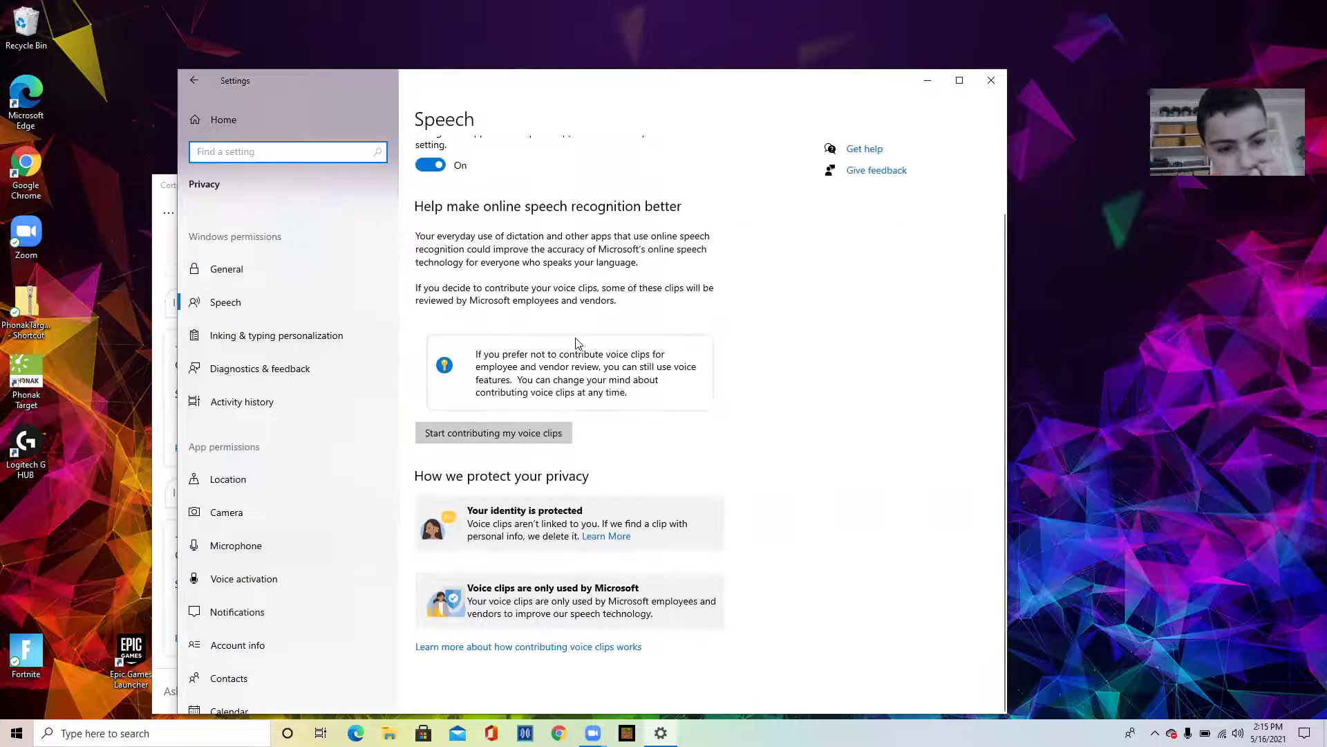
scroll(578, 343, down, 2)
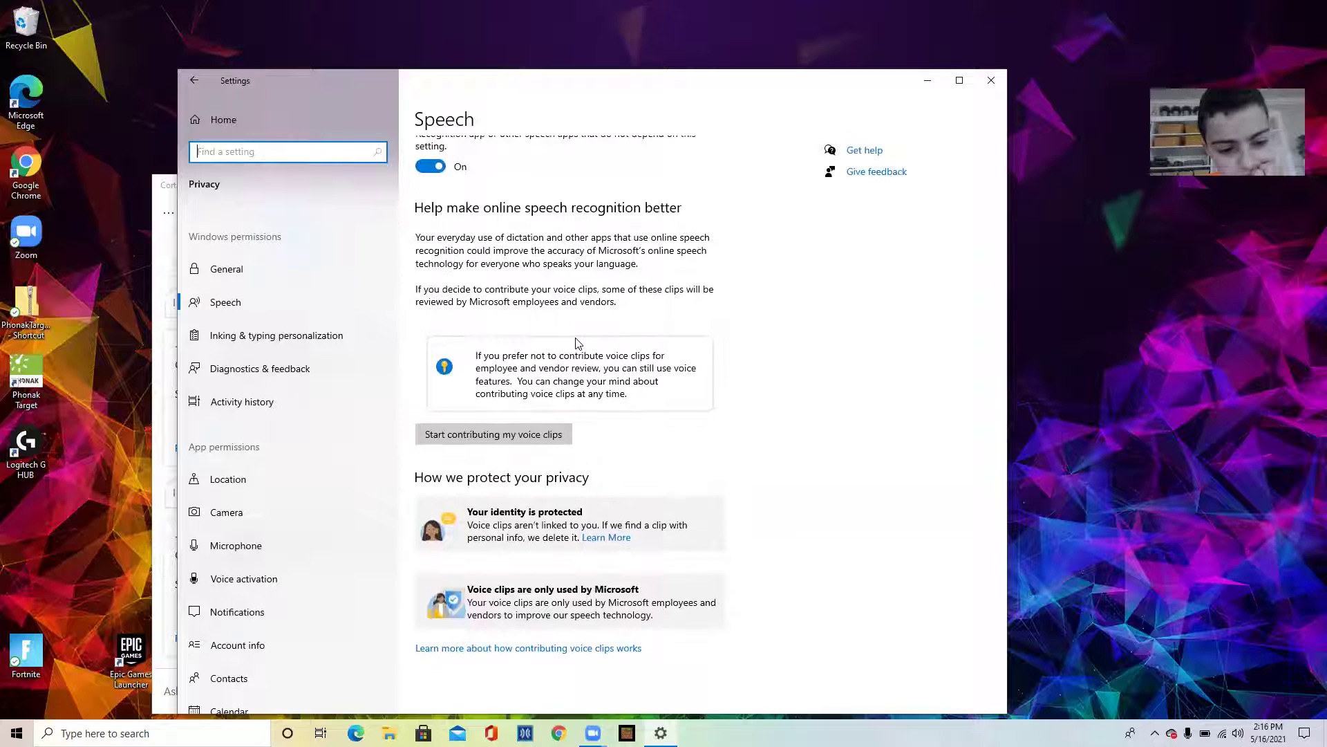
scroll(521, 148, up, 2)
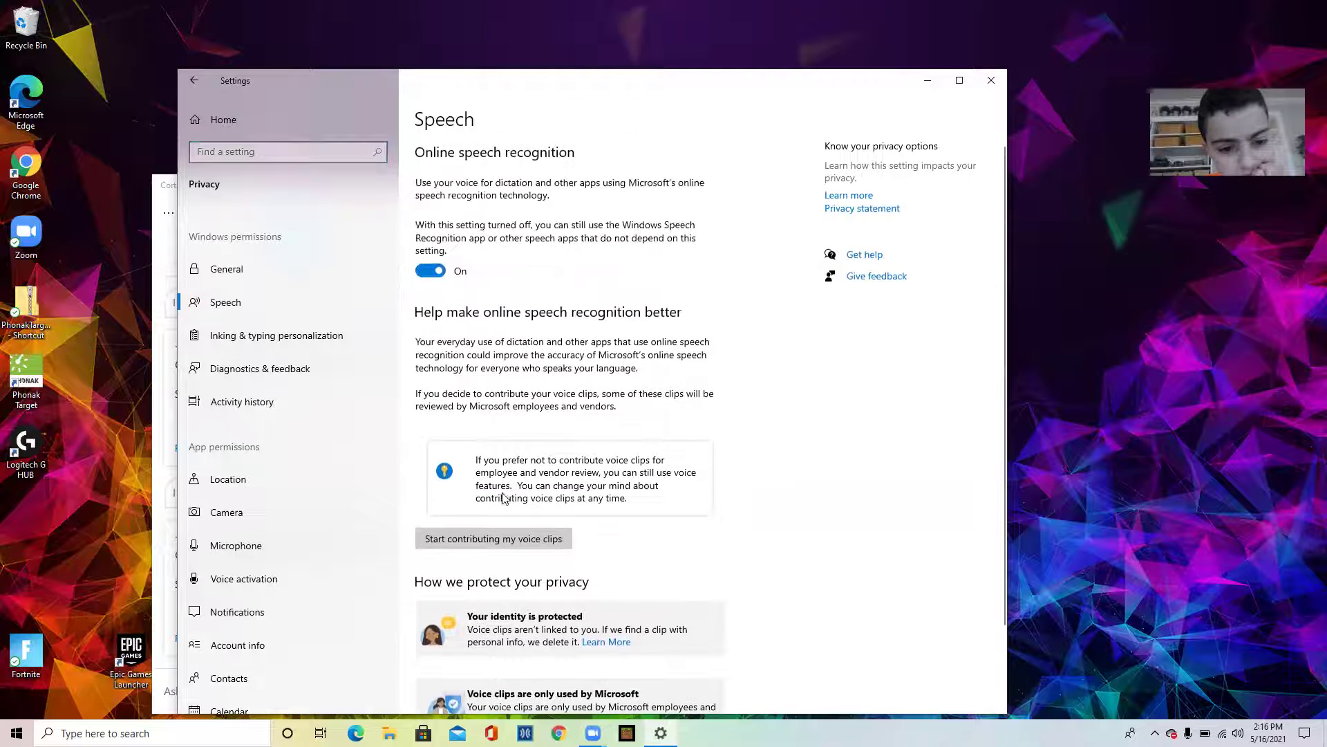
Agree to start contributing voice clips to online speech recognition and look over the privacy protection notes.
click(503, 539)
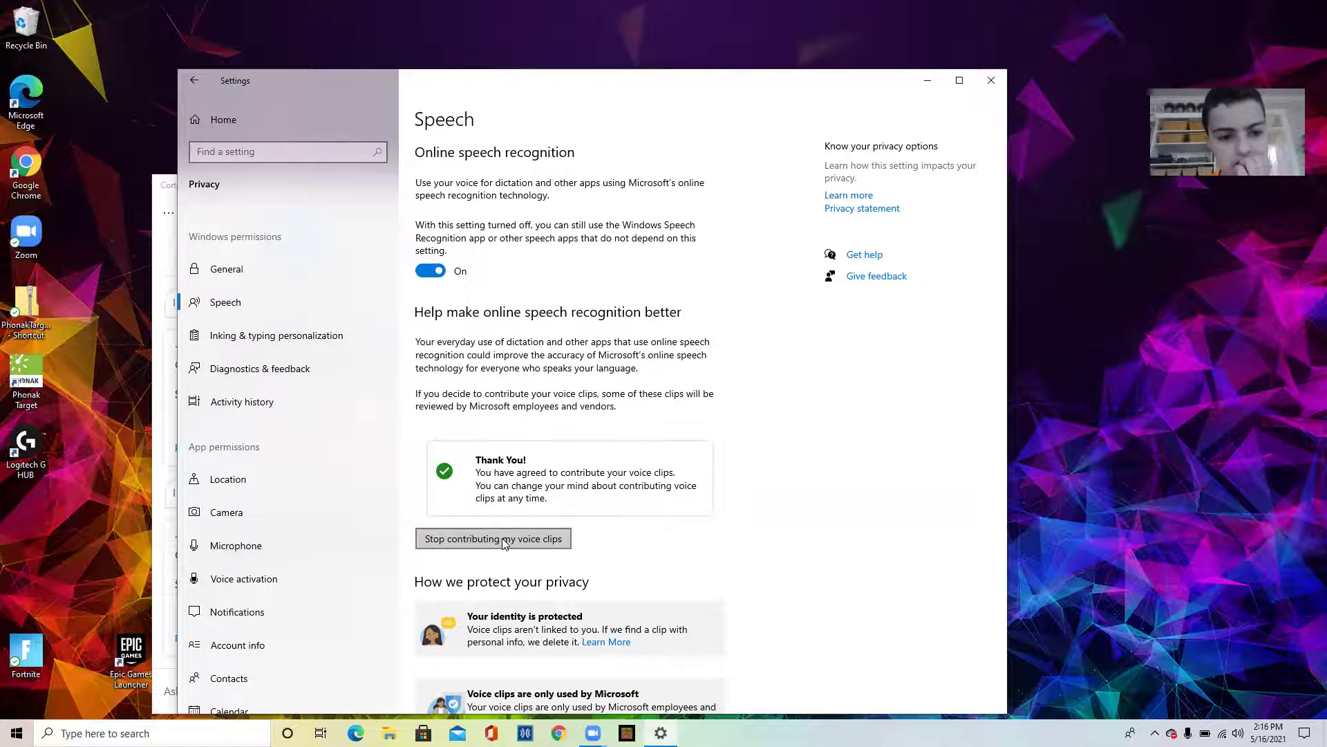
scroll(502, 544, down, 2)
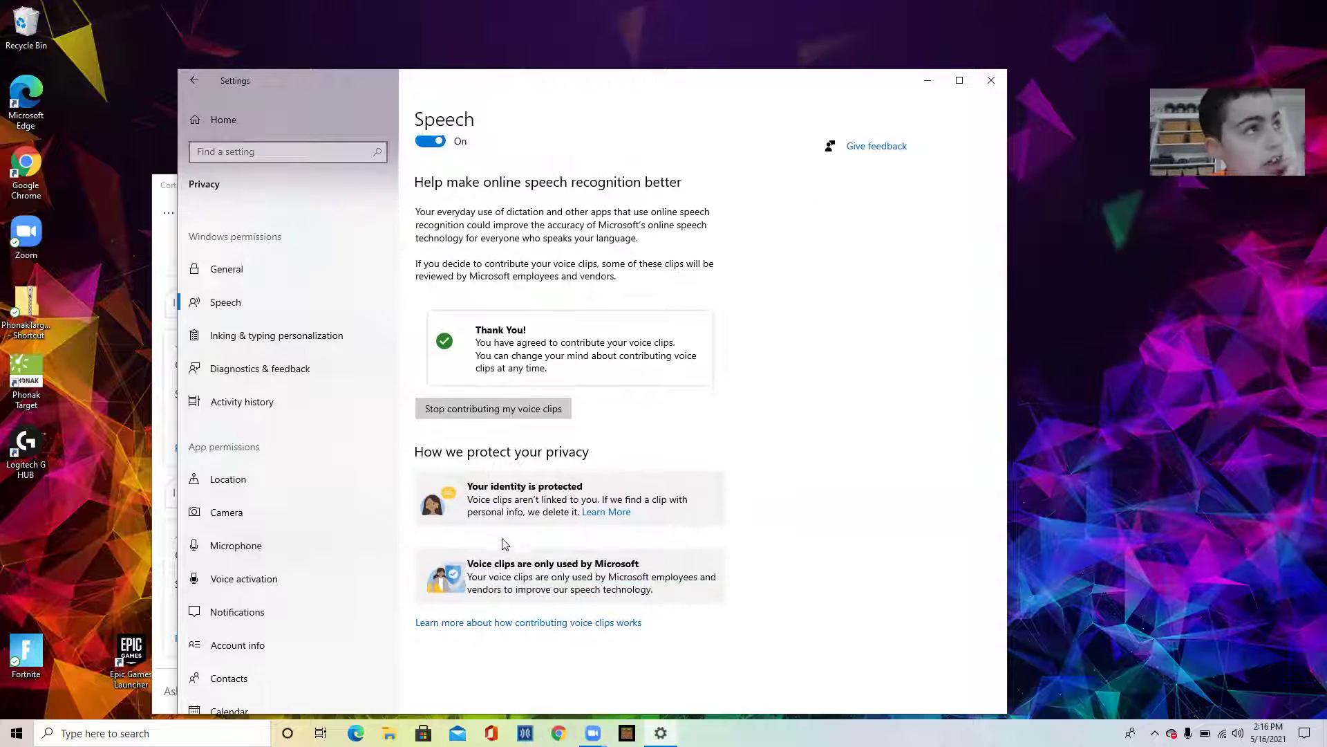
scroll(502, 544, down, 1)
scroll(502, 544, up, 2)
Run the suggested device setup from the Settings home, skipping the phone link and declining the Microsoft 365 offer.
click(271, 119)
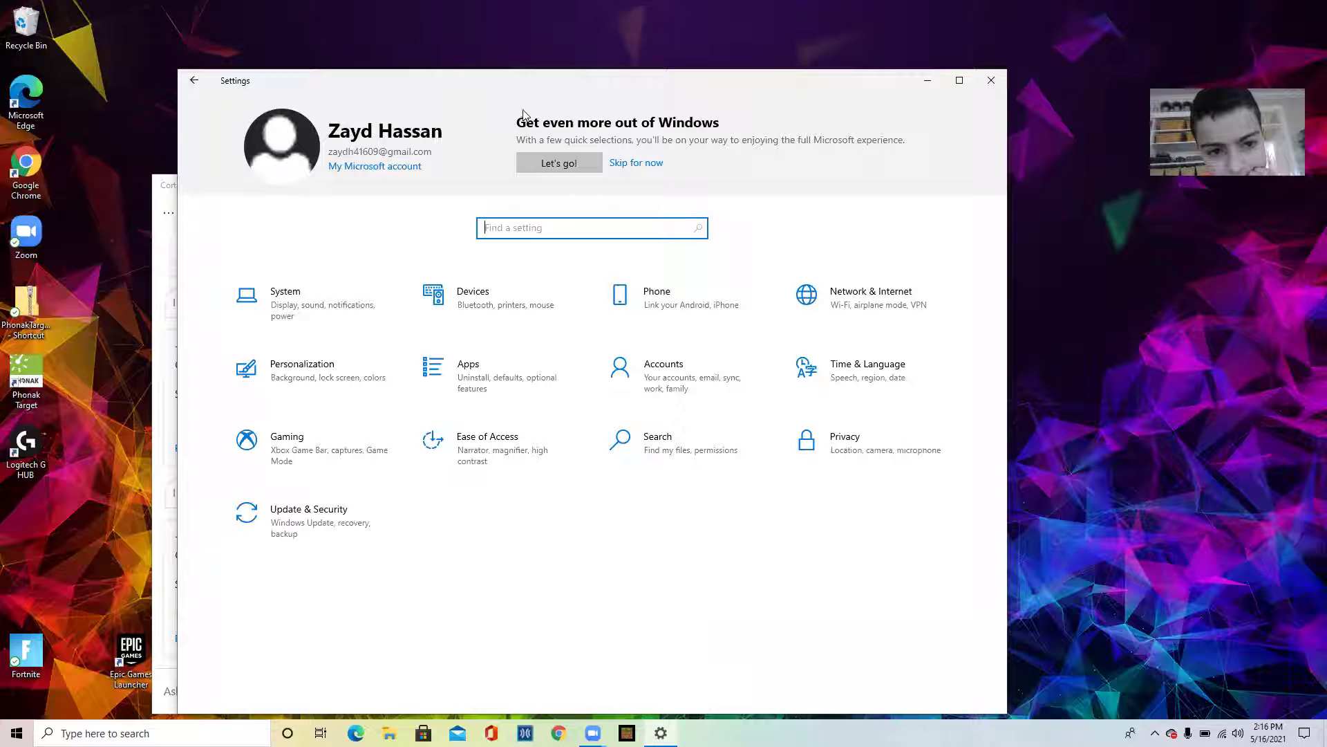
click(560, 166)
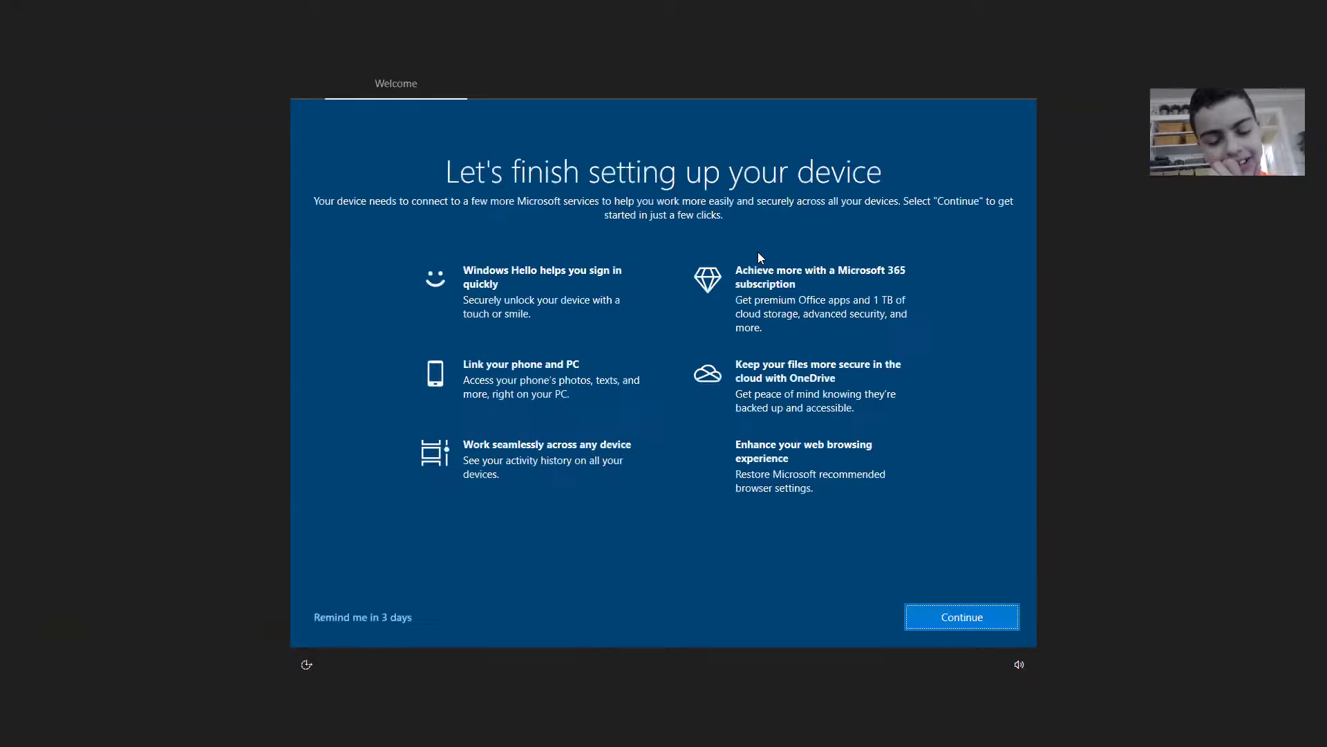
click(977, 620)
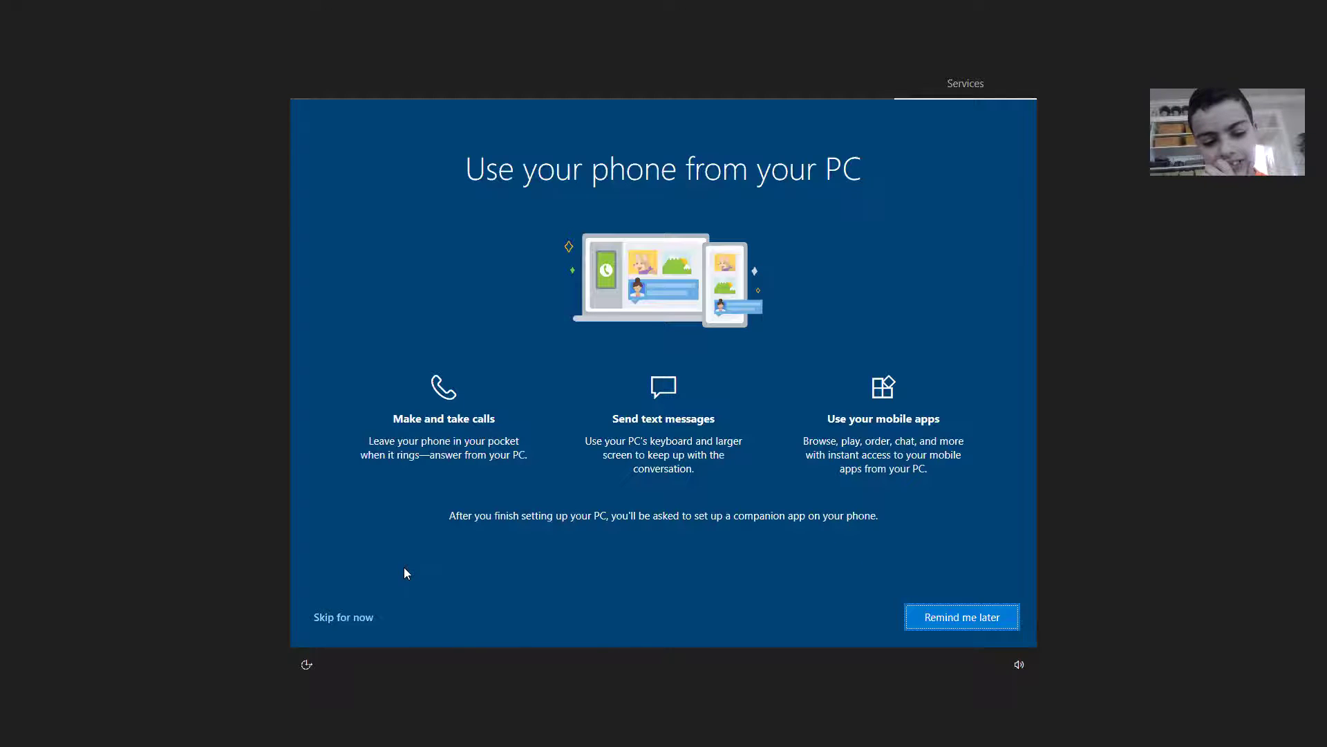
click(334, 624)
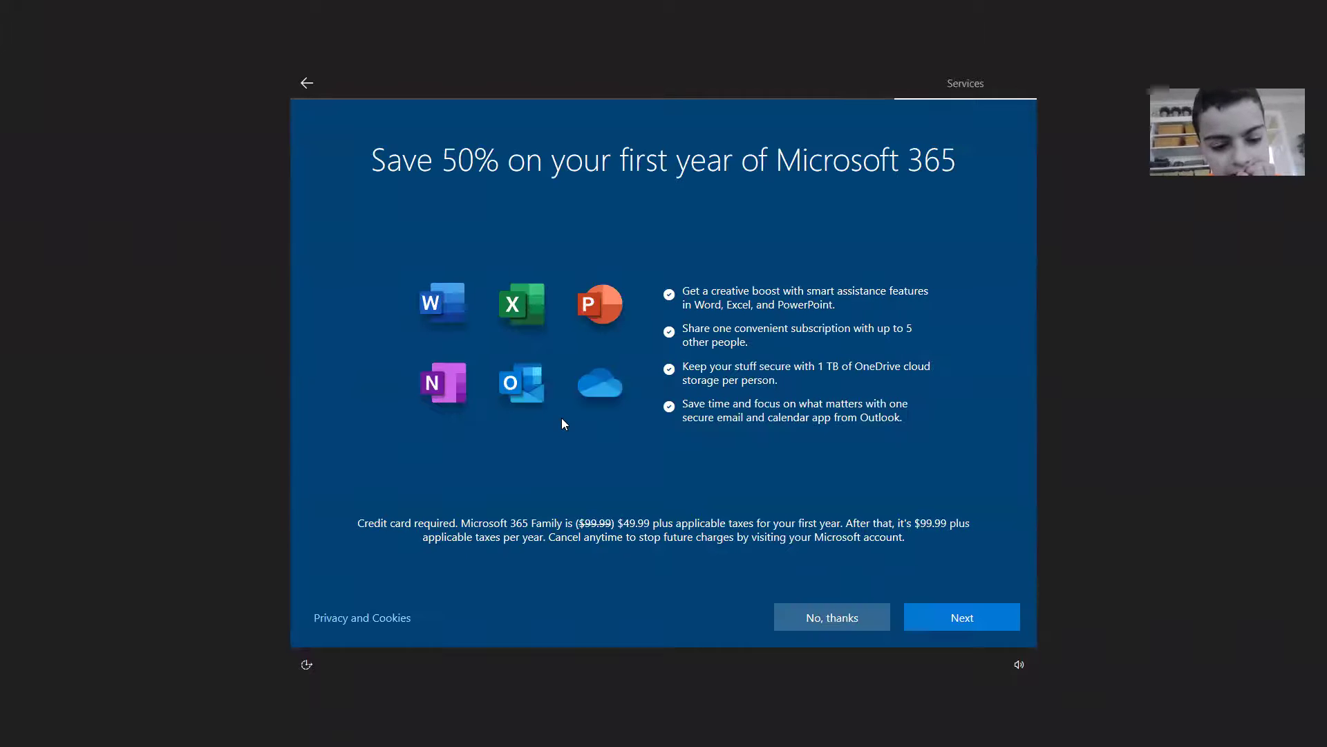
click(825, 621)
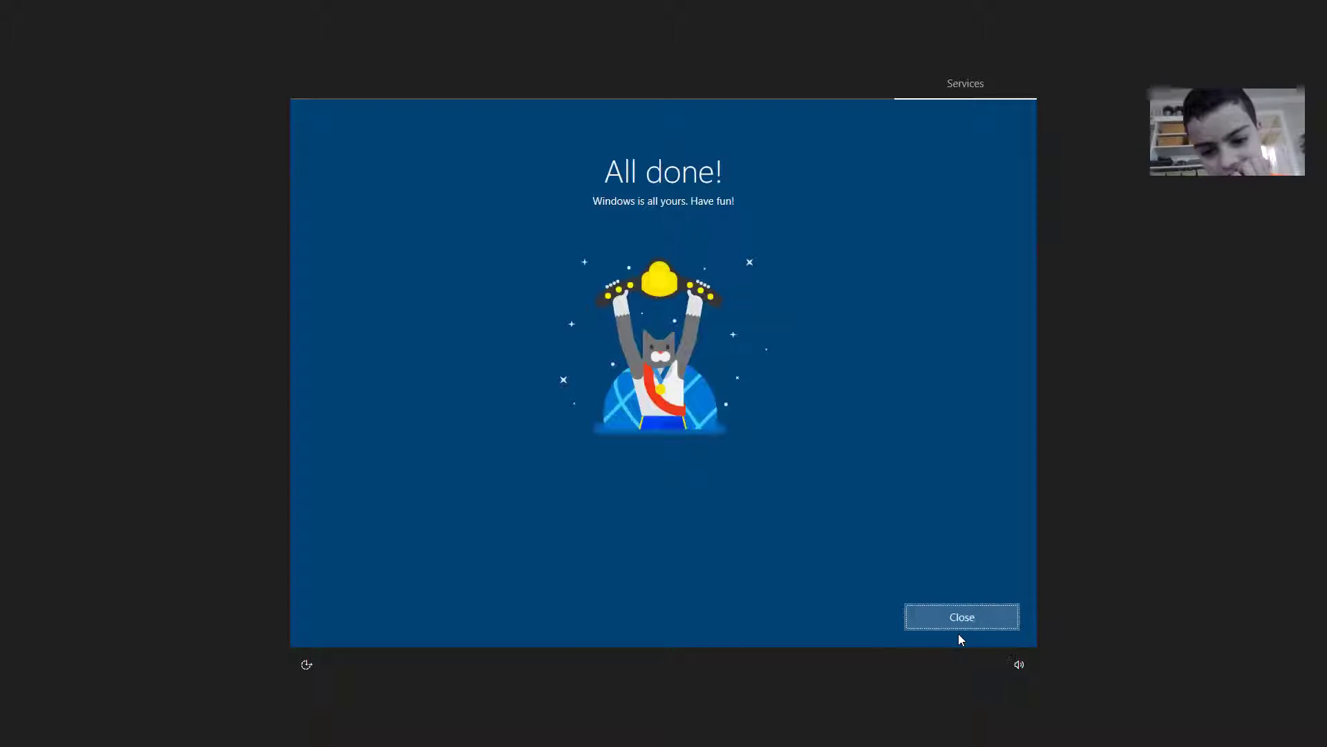
click(943, 615)
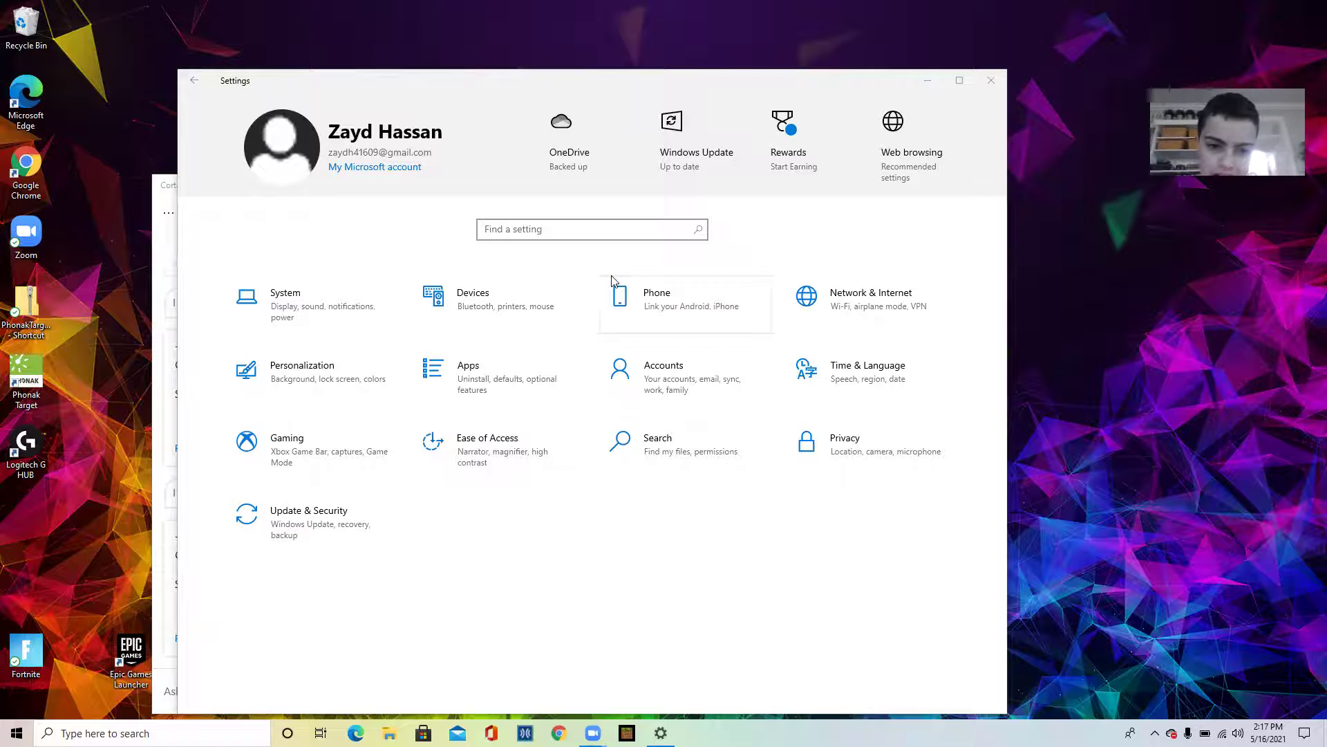
Open the Microsoft Rewards web page from the Settings home.
click(790, 130)
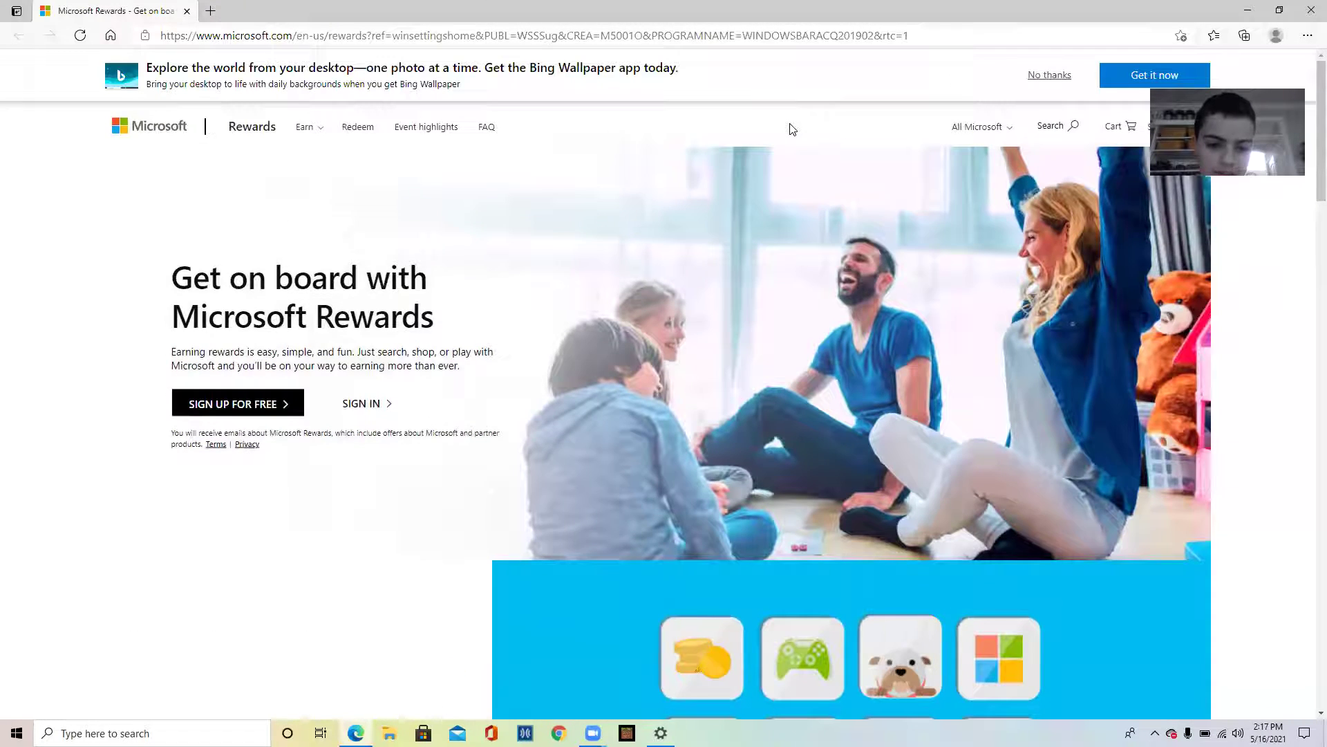
Look through the Microsoft Rewards page down to its footer, return to its beginning and reload it.
scroll(792, 130, down, 6)
scroll(789, 123, down, 20)
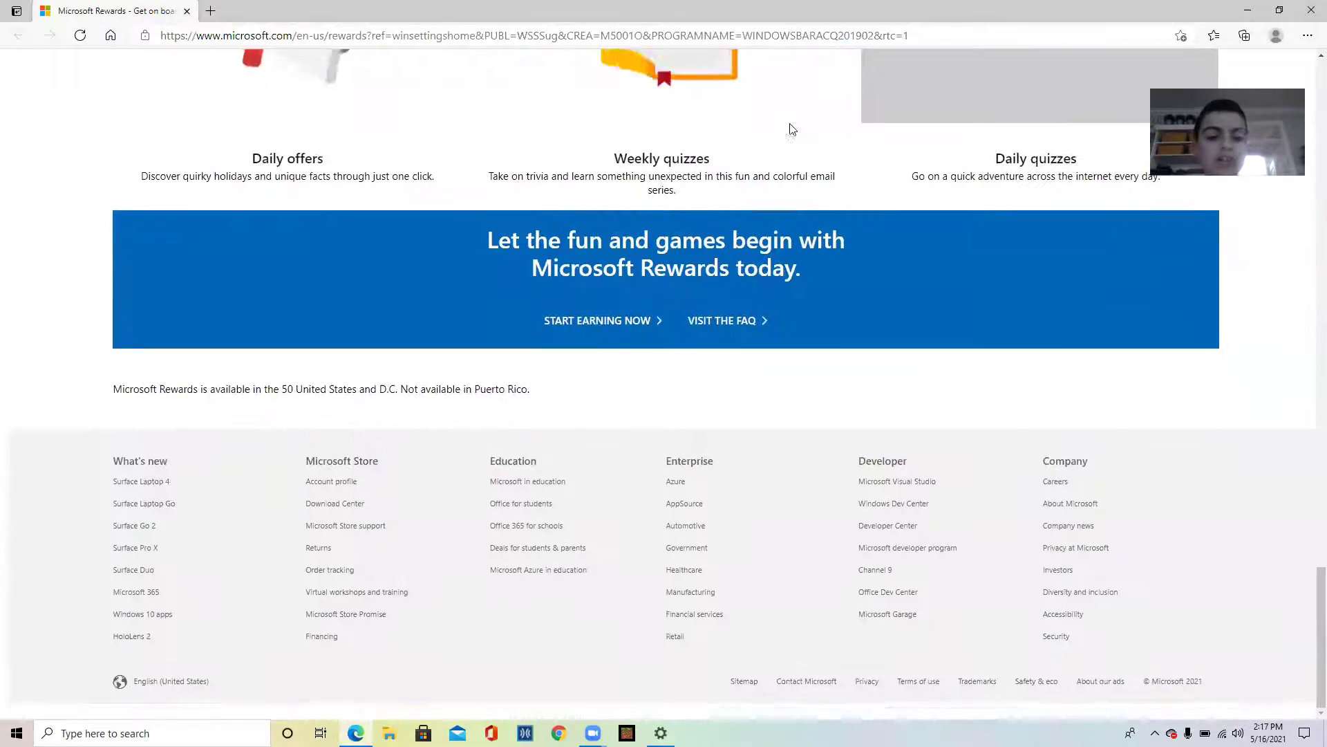
scroll(790, 123, up, 10)
key(F5)
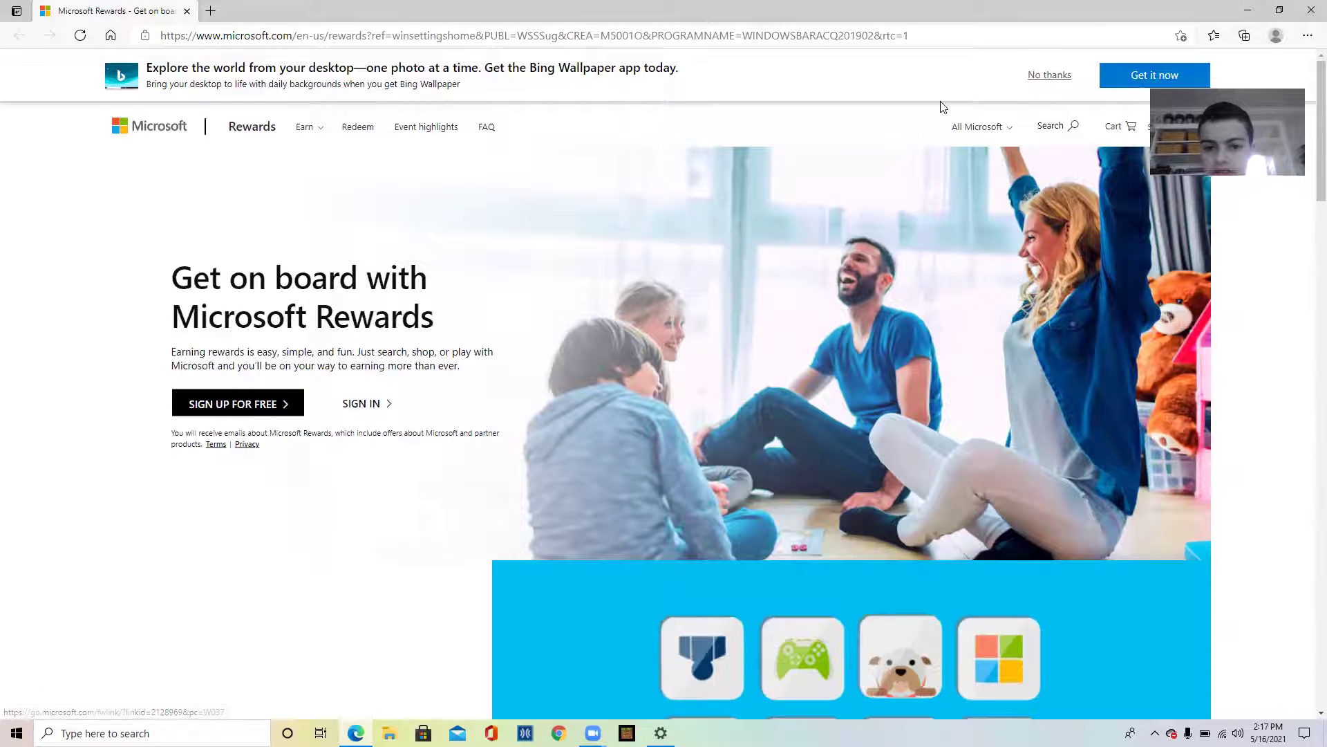
Search the web for "cortana settings" using the matching search suggestion.
click(910, 36)
text(c)
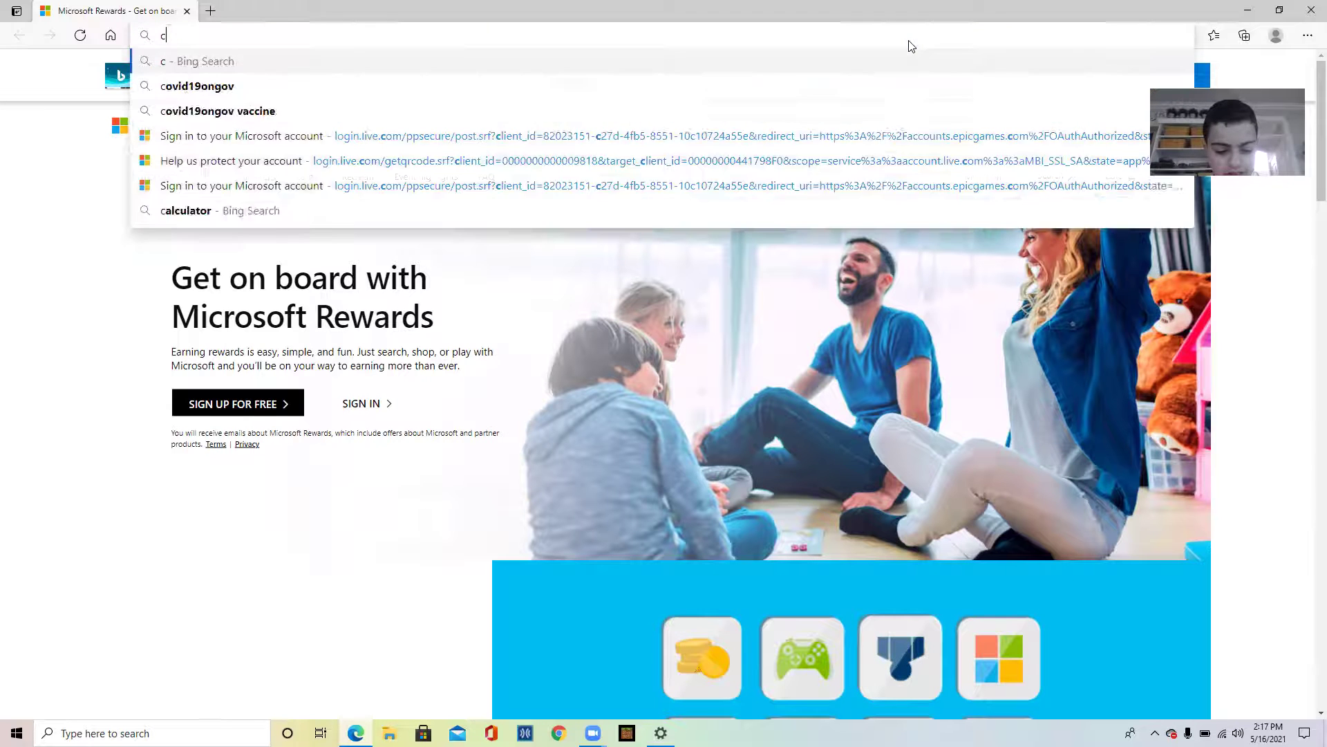
text(otana)
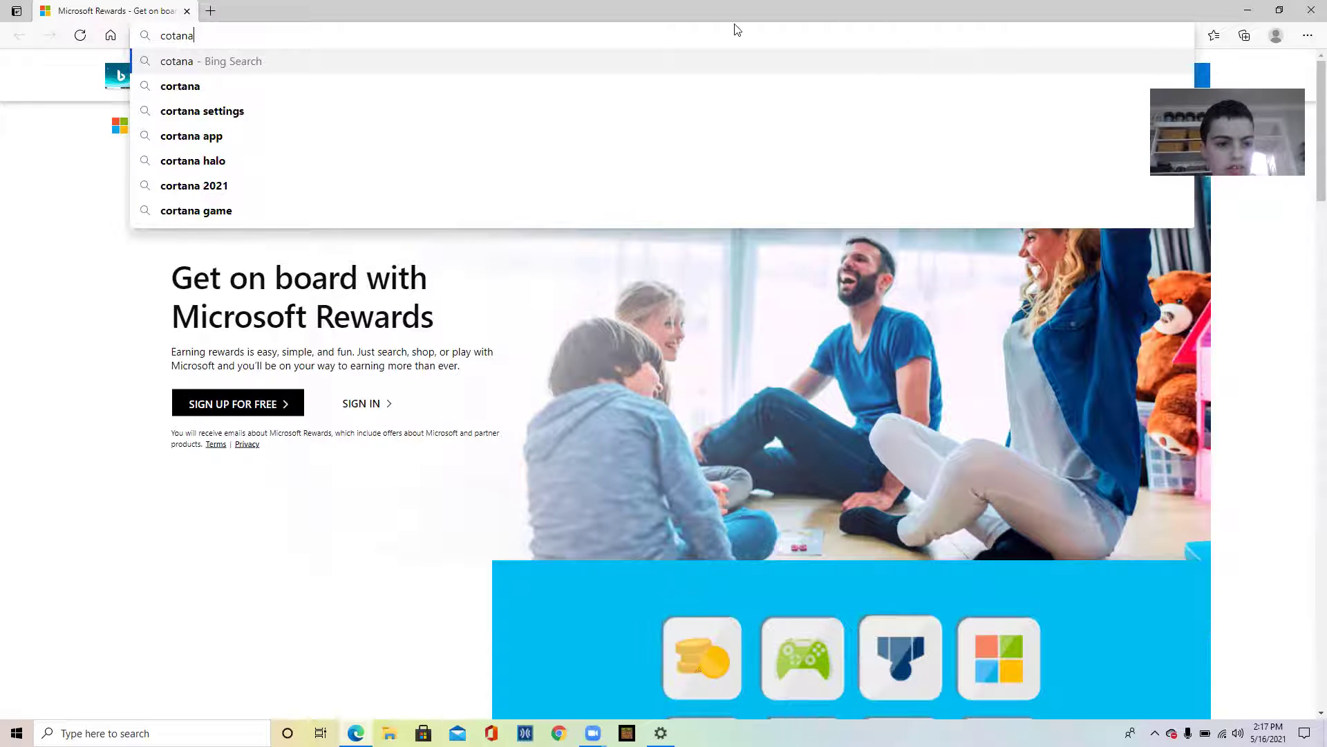
click(652, 112)
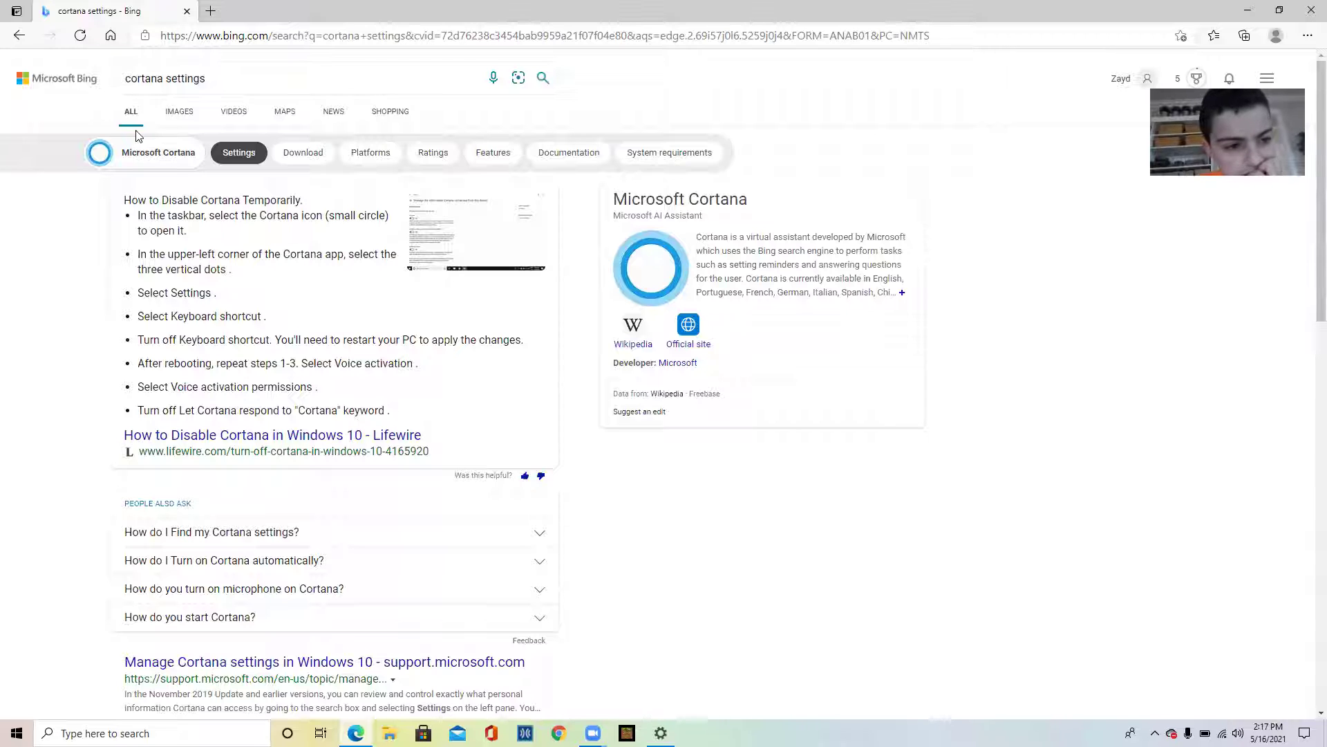
Look over the Microsoft Cortana search results and close the browser.
click(140, 158)
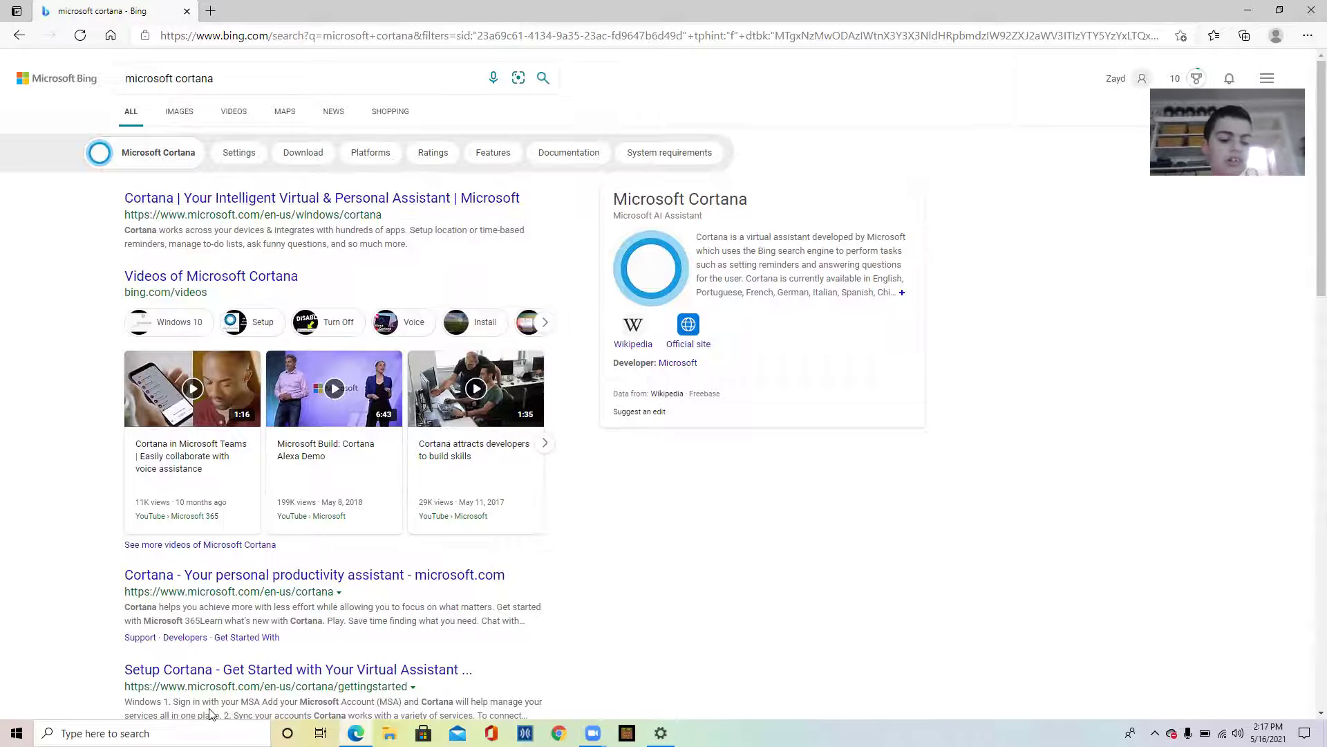
mouse_move(320, 485)
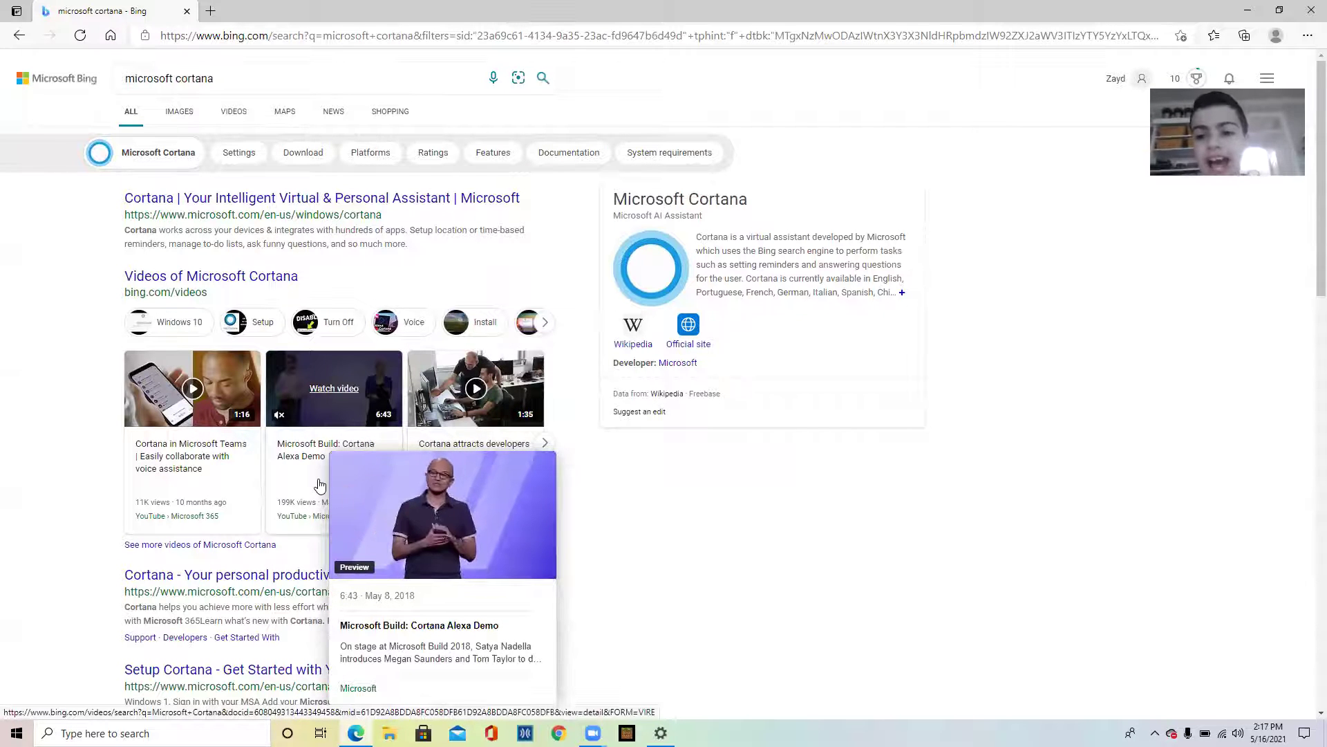
click(1307, 34)
click(1312, 9)
click(1312, 9)
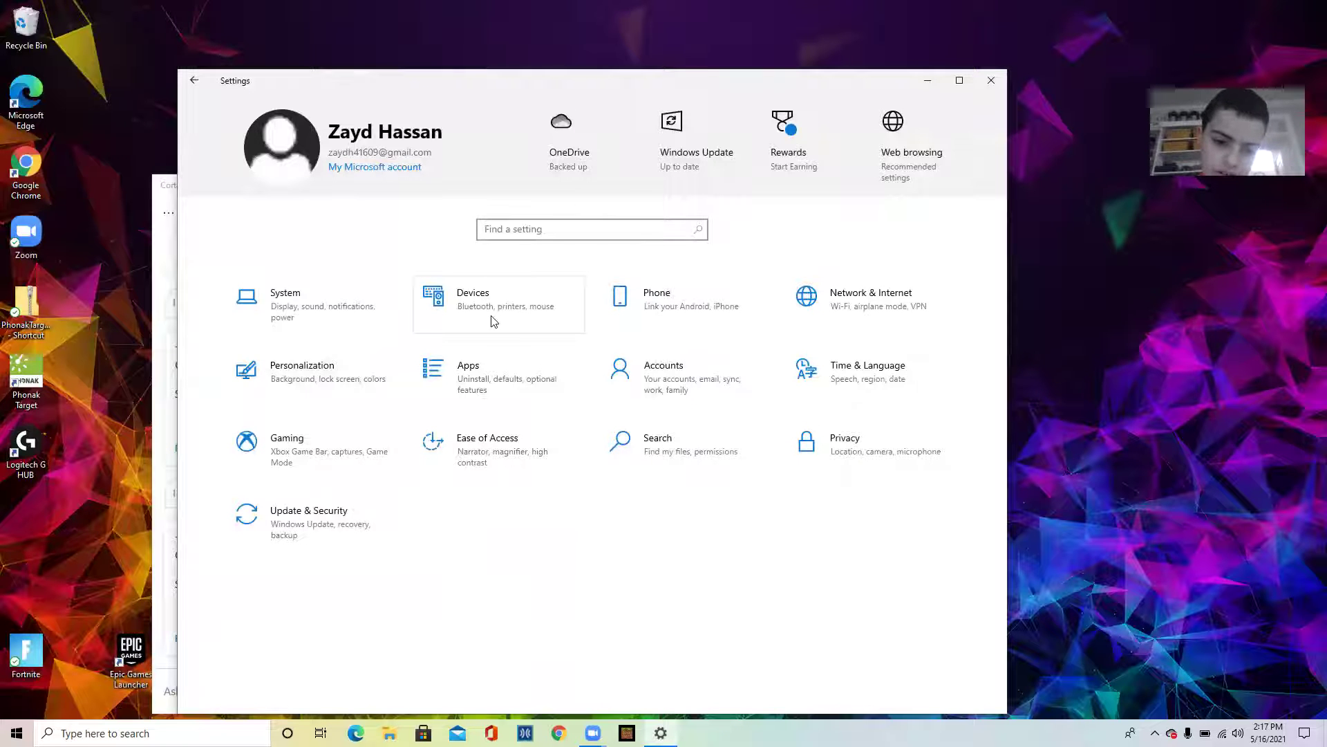
Look through the installed apps list in Apps & features and return to the Settings home.
click(505, 400)
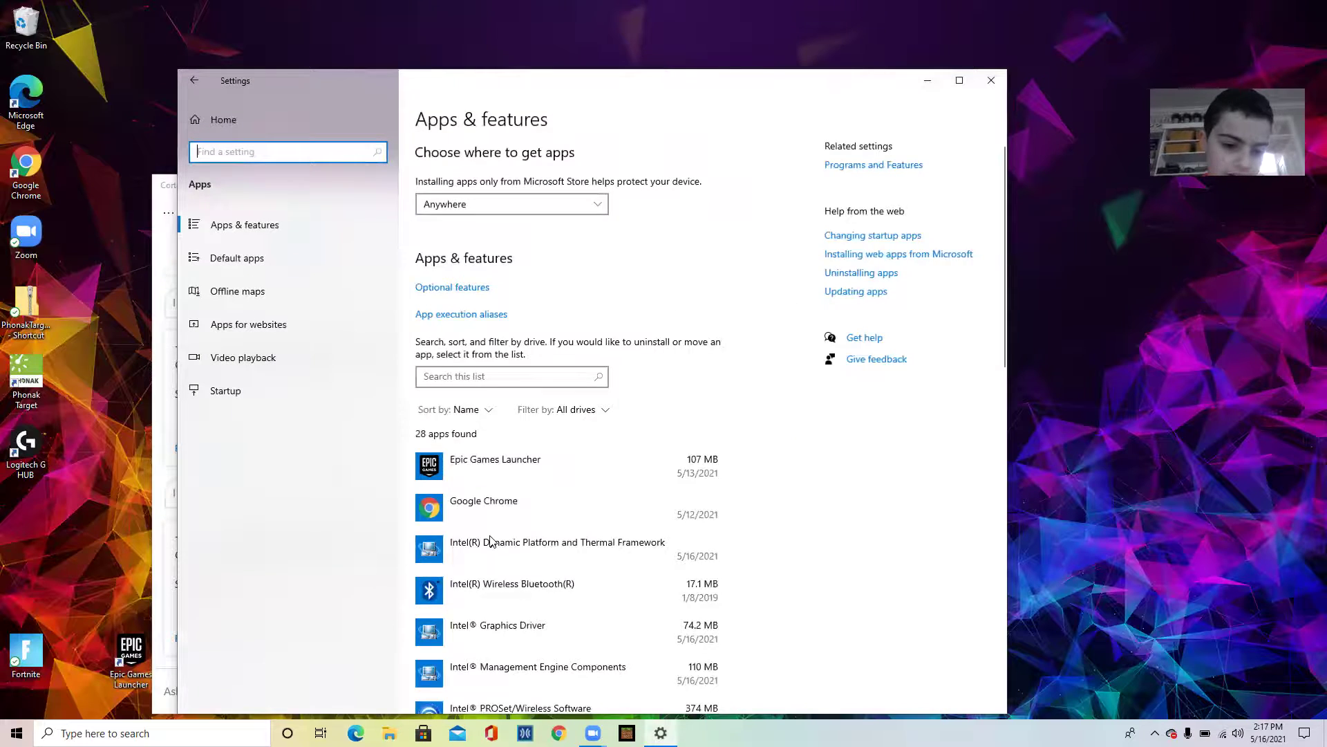
scroll(490, 542, down, 12)
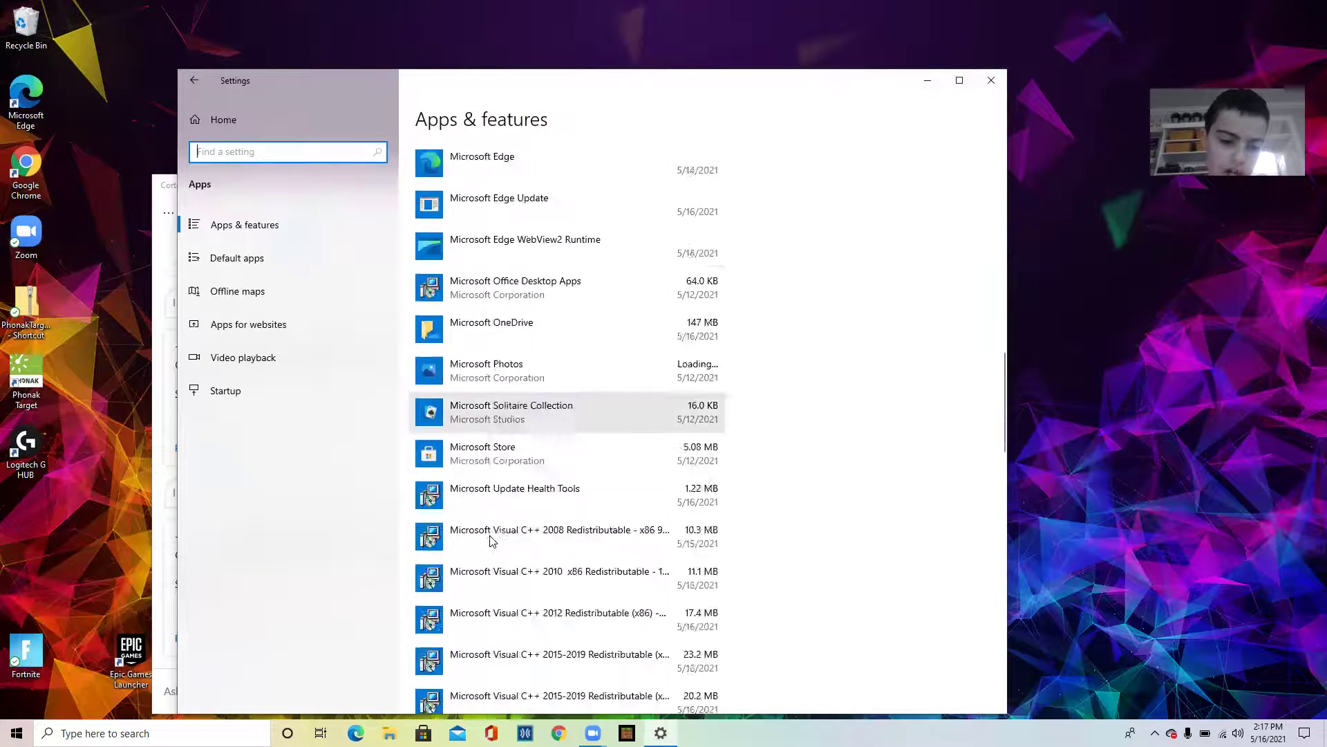
scroll(490, 542, down, 15)
scroll(490, 538, down, 6)
scroll(489, 539, up, 20)
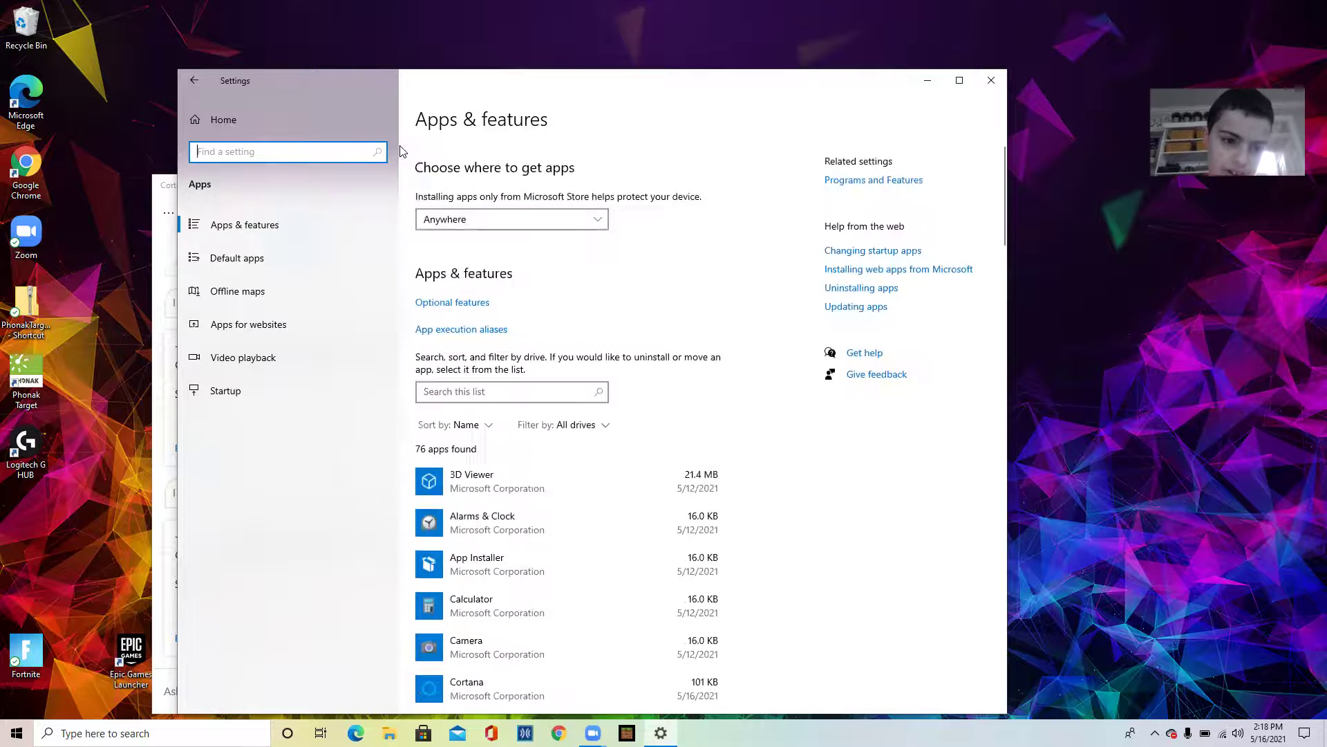
click(195, 89)
Go to the Speech privacy settings from Cortana's latest permission request and stop contributing voice clips.
click(287, 733)
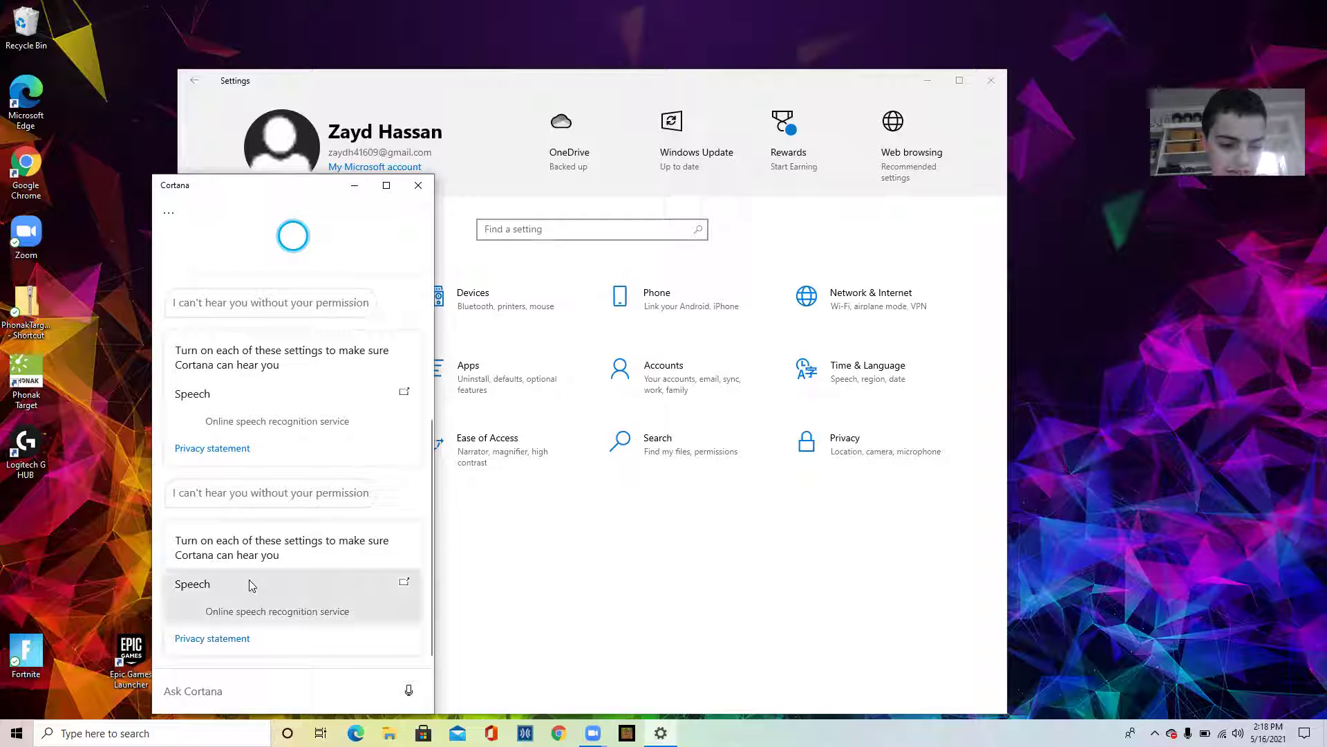
click(270, 599)
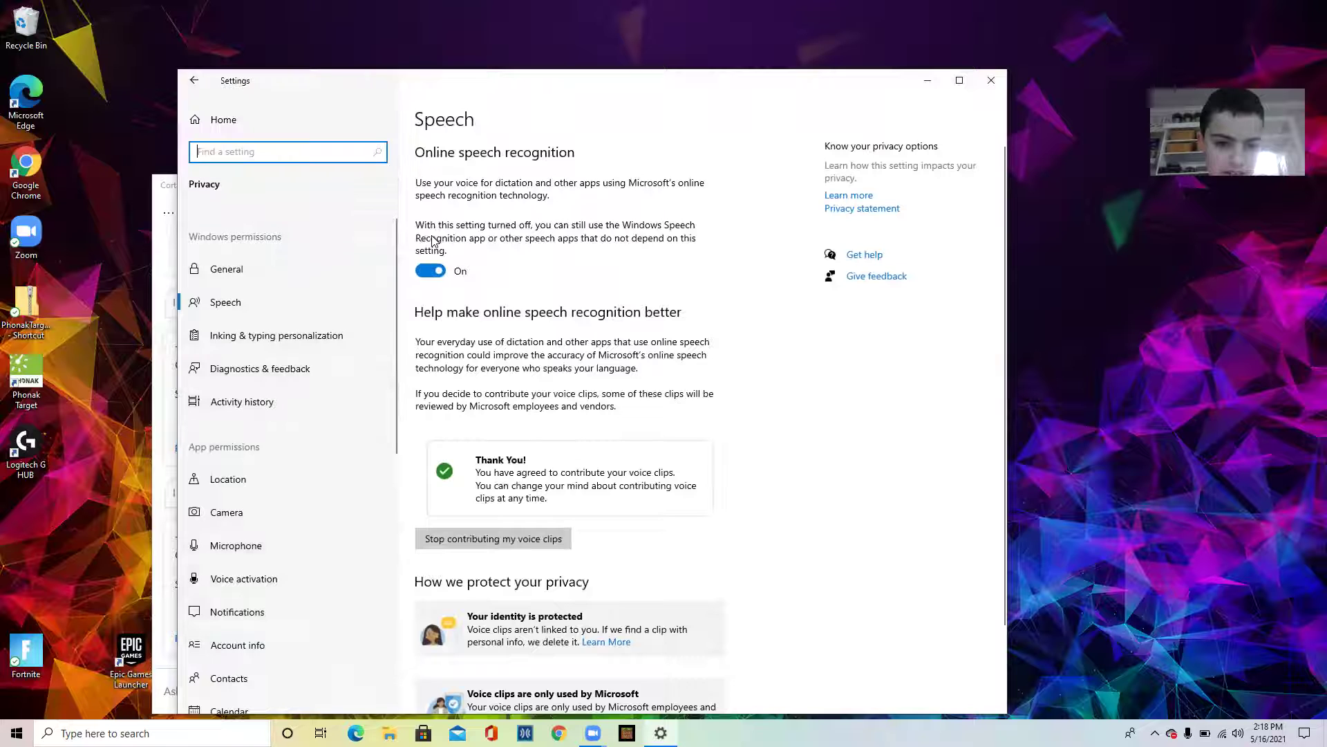
scroll(534, 298, down, 3)
scroll(532, 304, up, 3)
scroll(531, 308, down, 3)
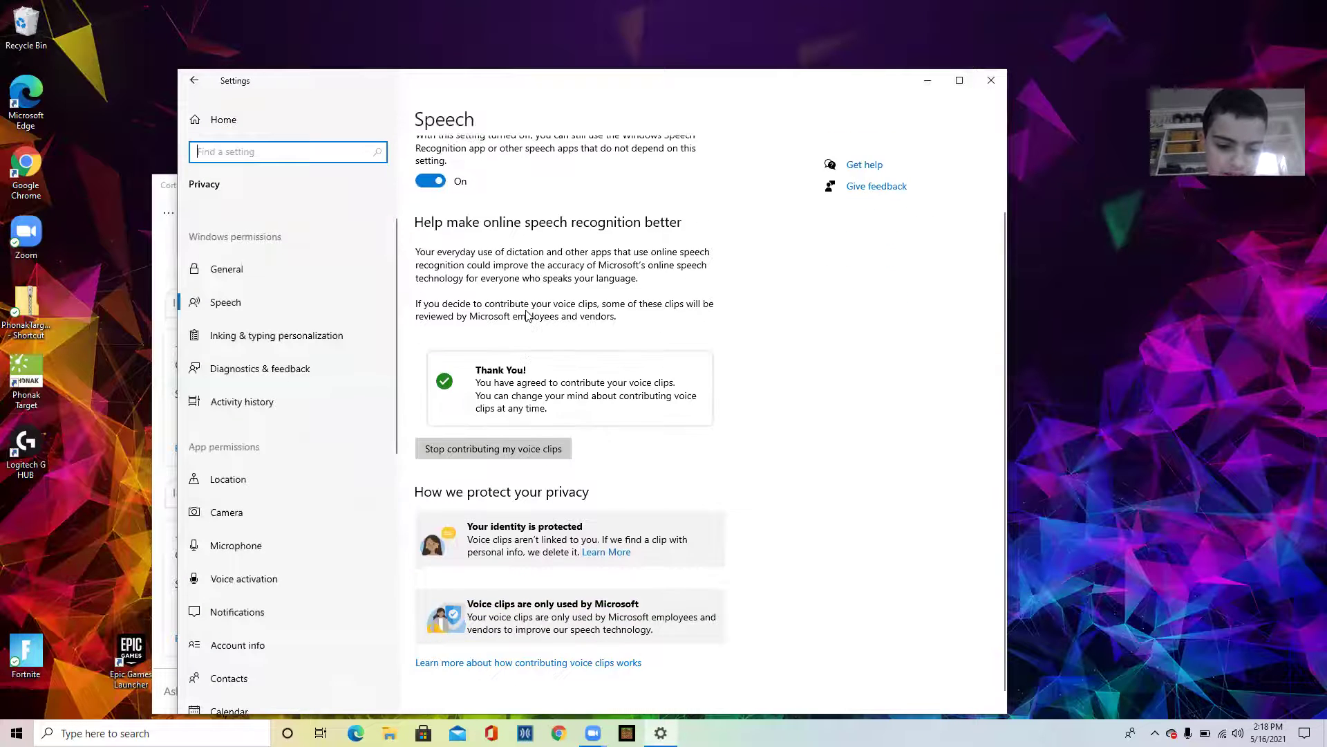
scroll(527, 316, up, 1)
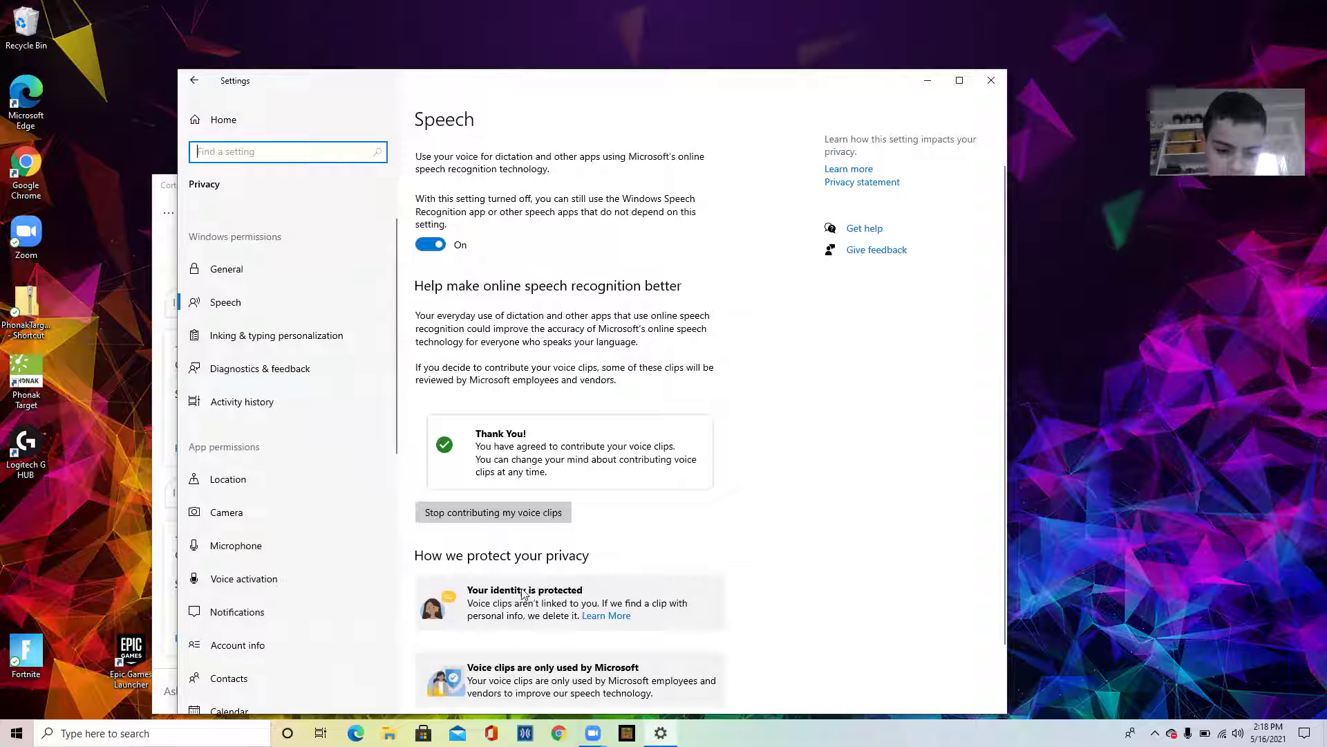
click(520, 516)
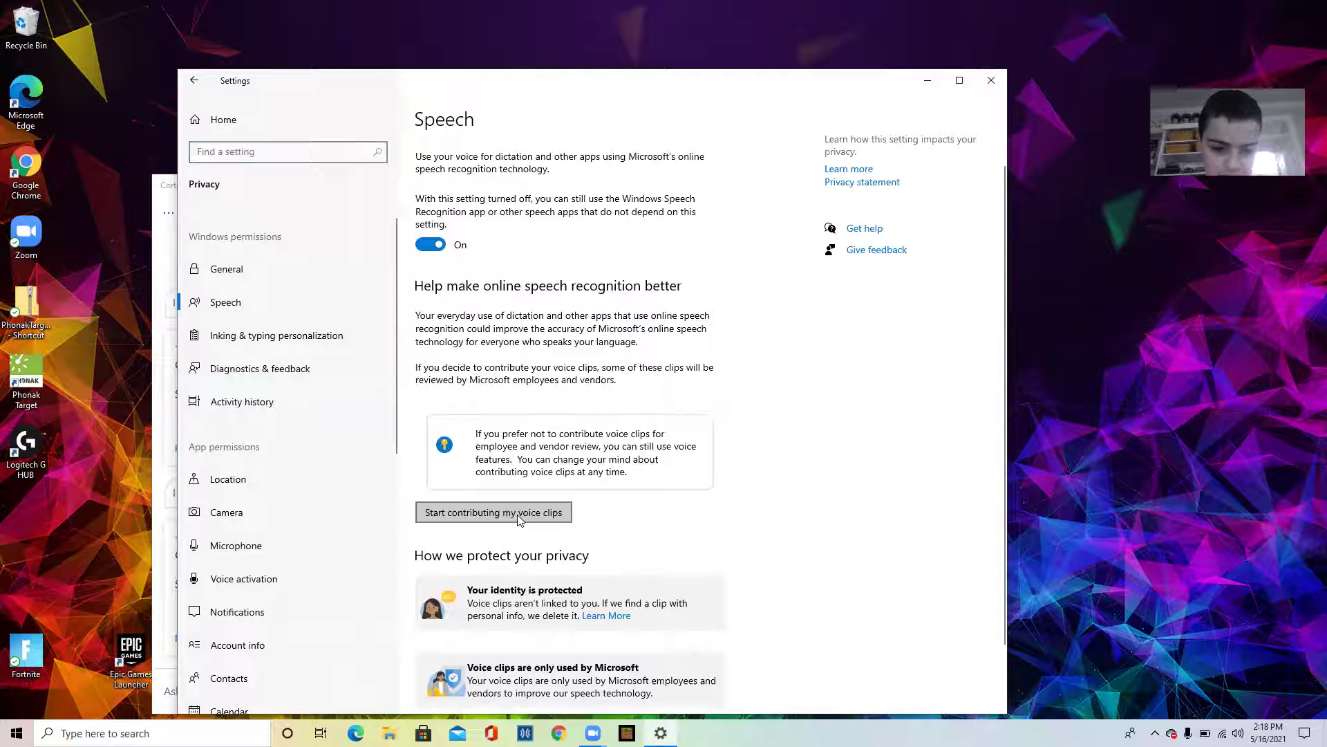
Try voice input in Cortana again and return to the Speech privacy settings from its permission request.
click(288, 733)
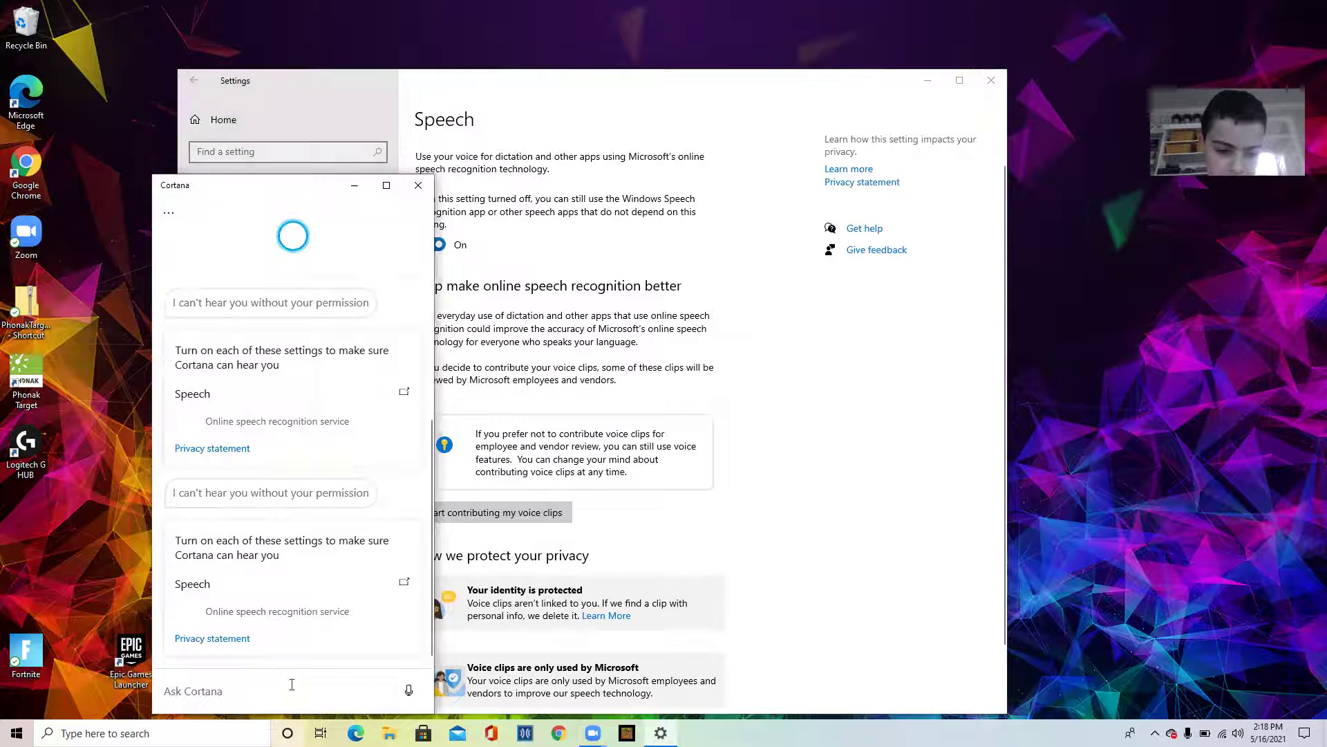
click(409, 691)
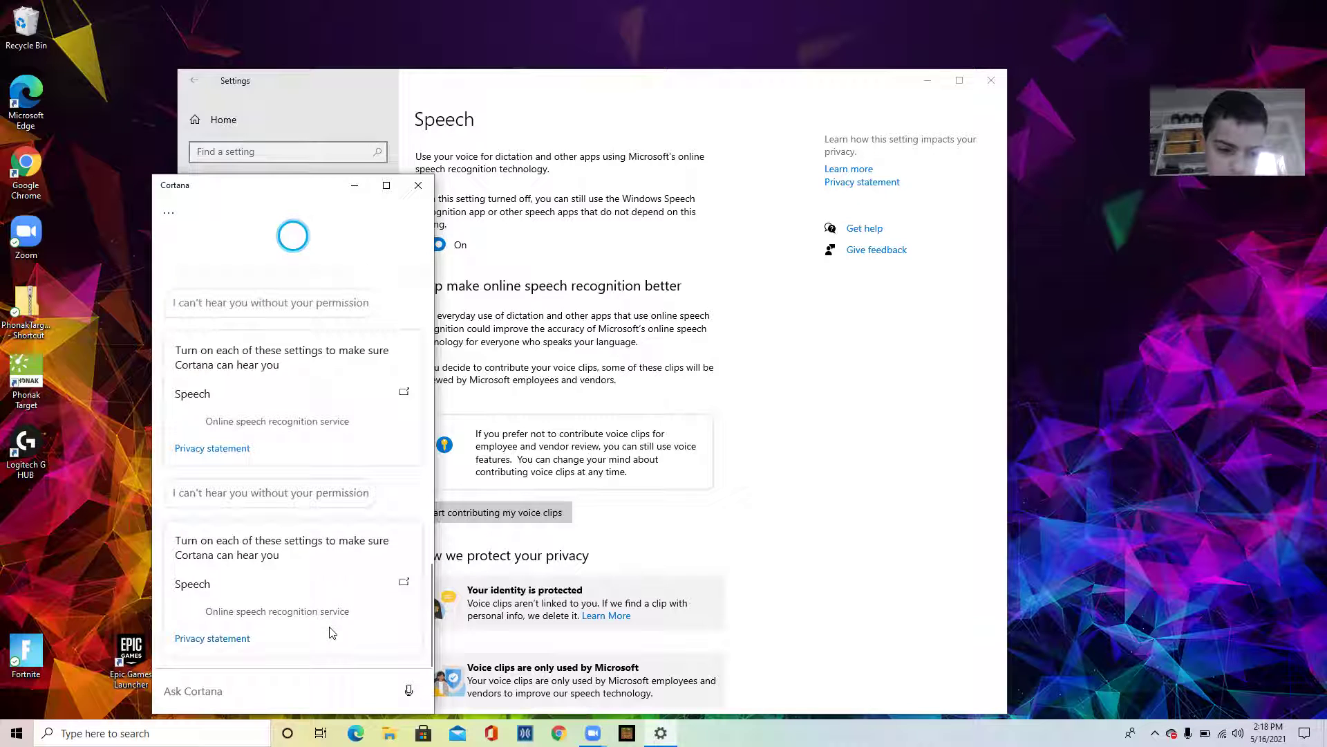
click(403, 585)
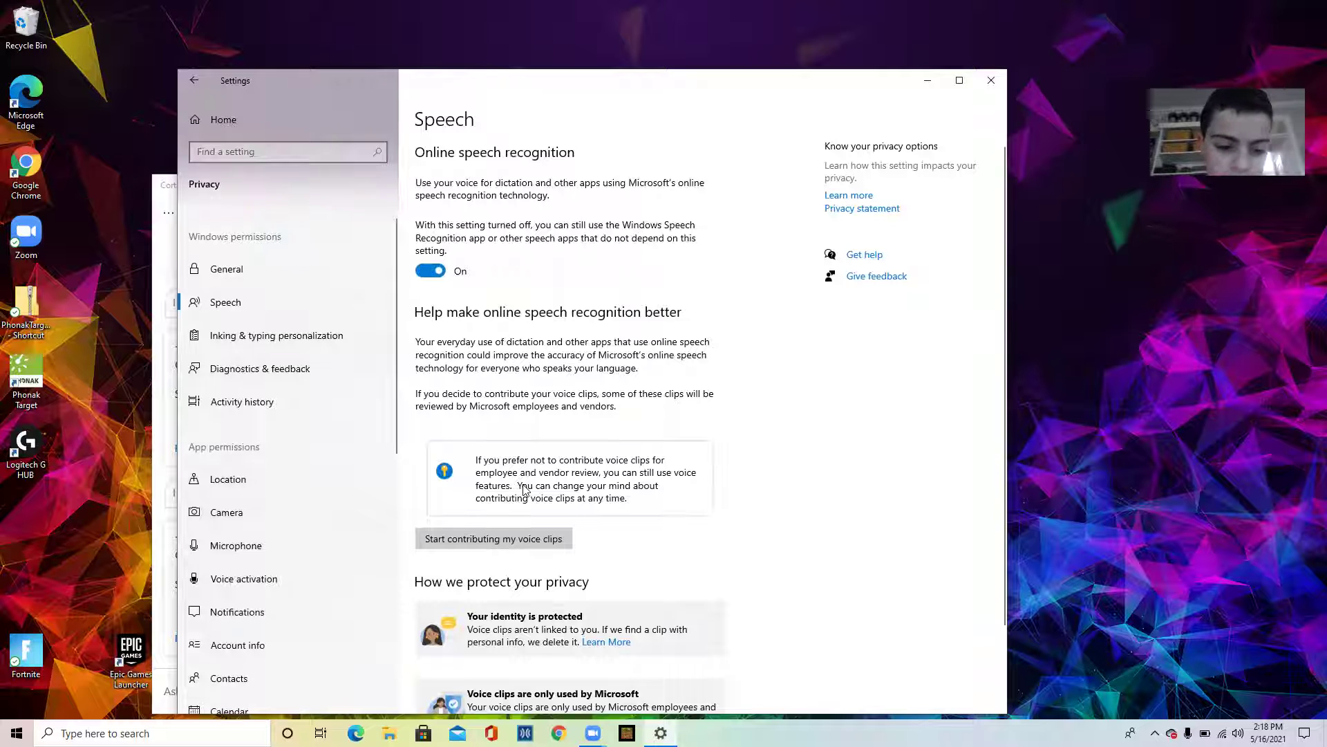
Open the support article on how contributing voice clips works and skim down to its voice assistant section.
scroll(525, 491, down, 3)
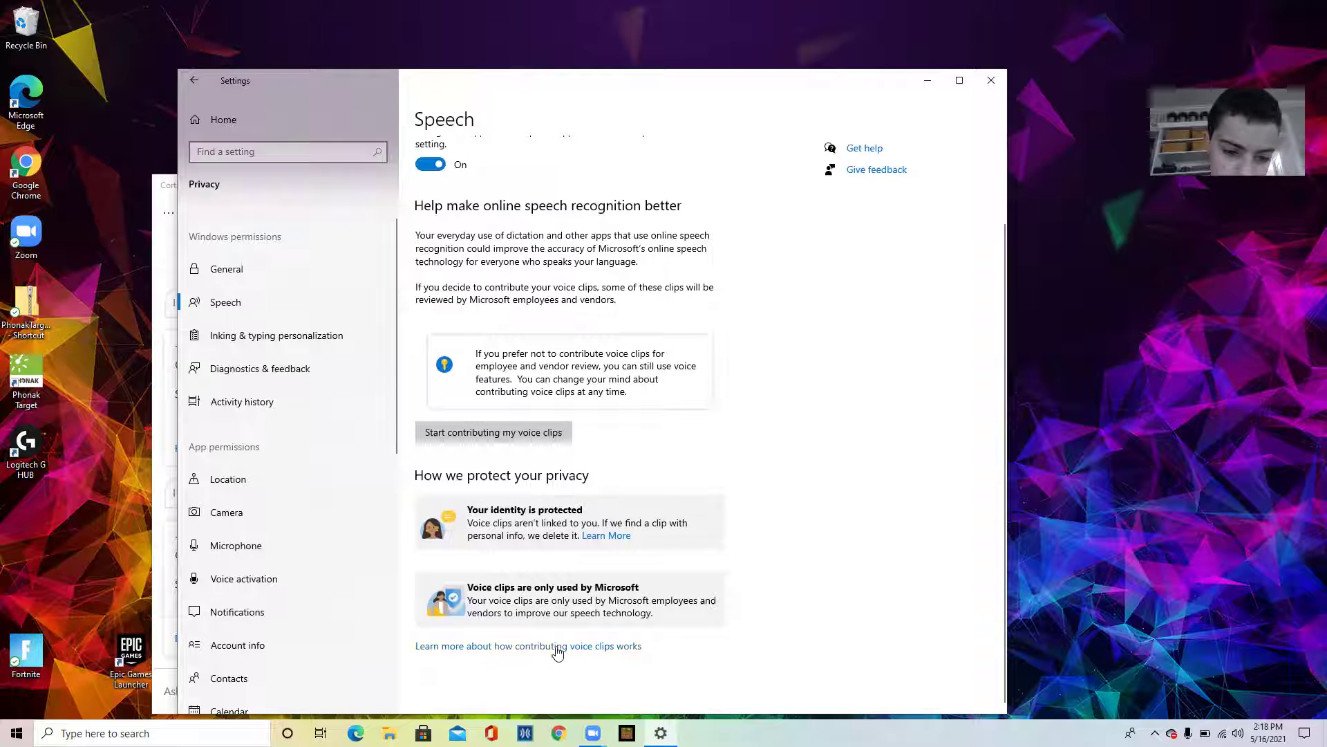
click(561, 646)
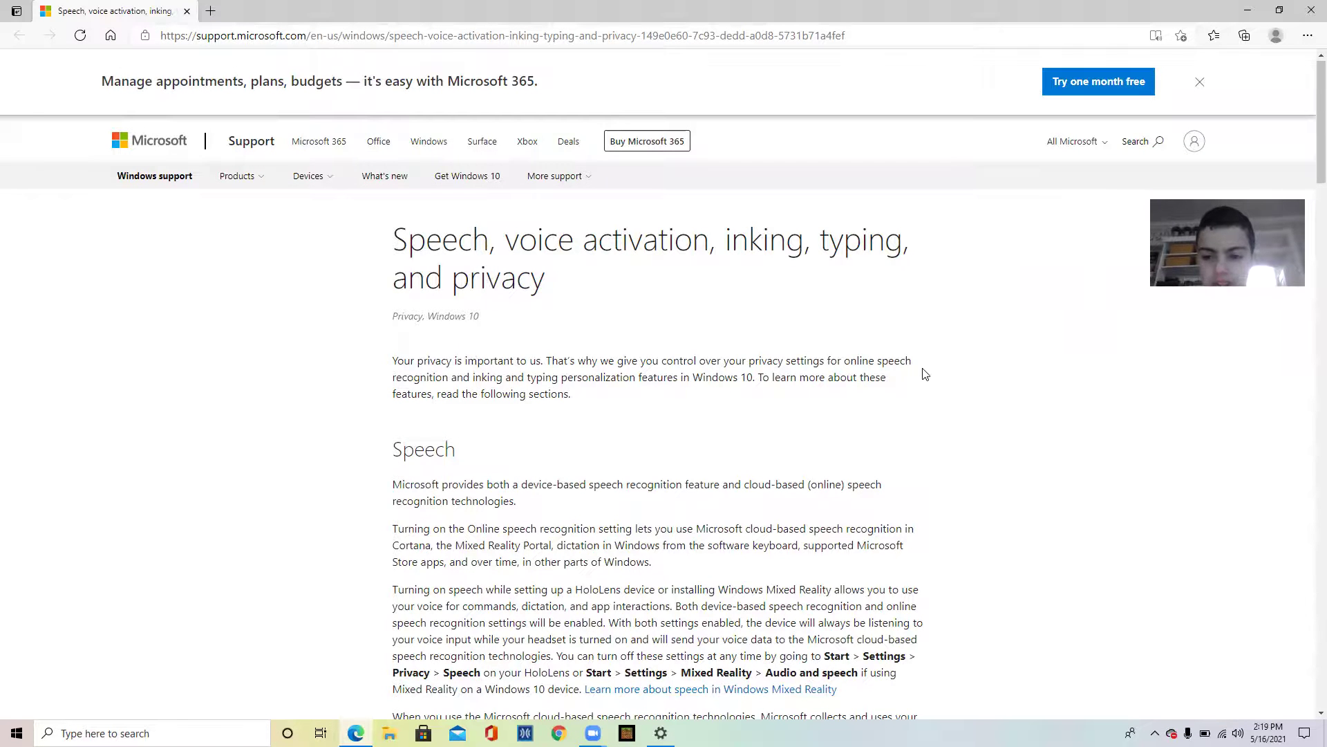
scroll(924, 373, down, 12)
scroll(916, 381, down, 6)
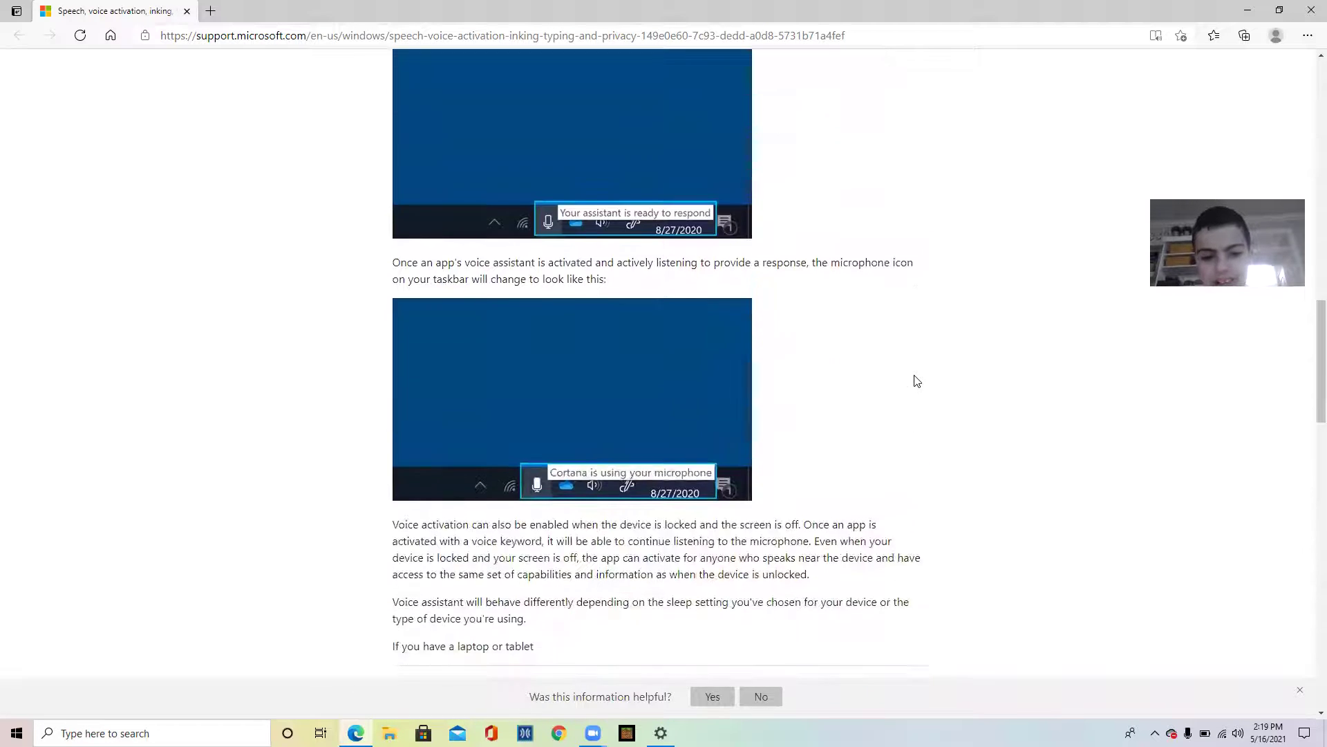
In the Microphone privacy settings, allow microphone access for Voice Recorder, OneNote for Windows 10 and Microsoft Store.
click(1187, 733)
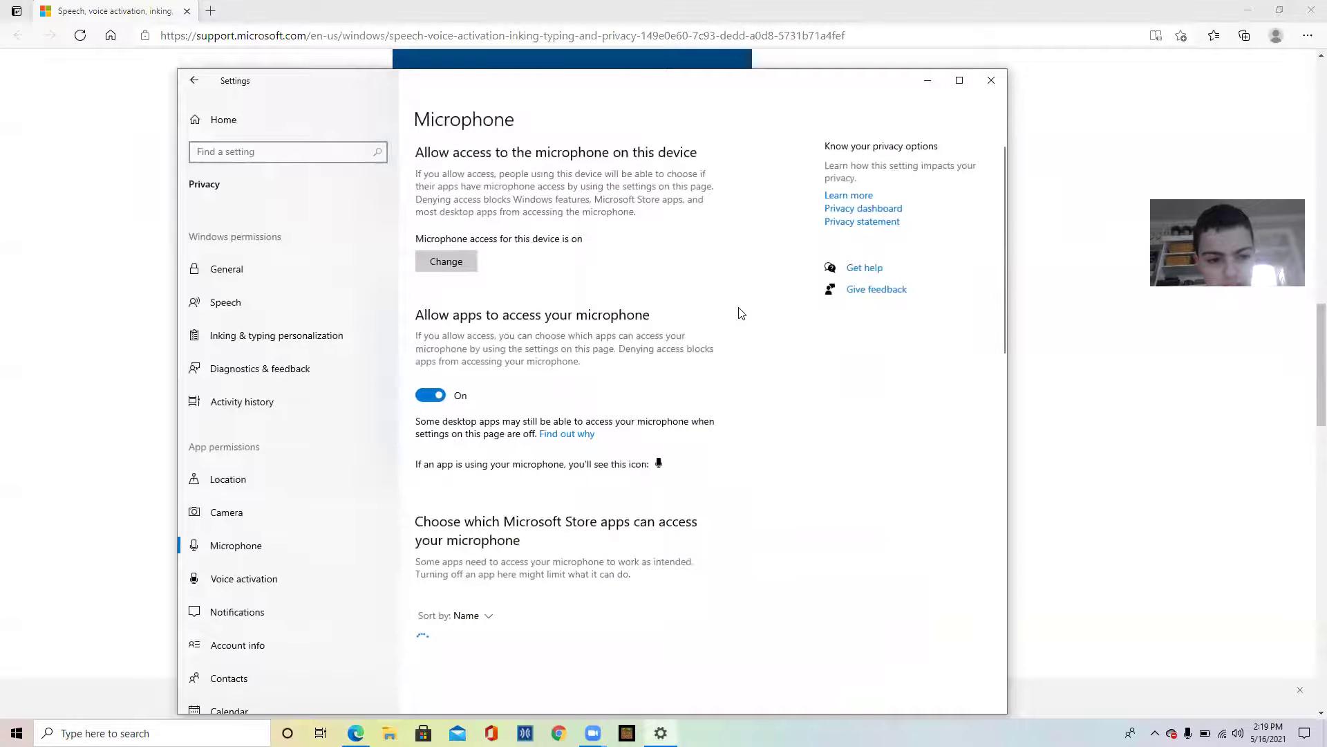
scroll(608, 484, down, 8)
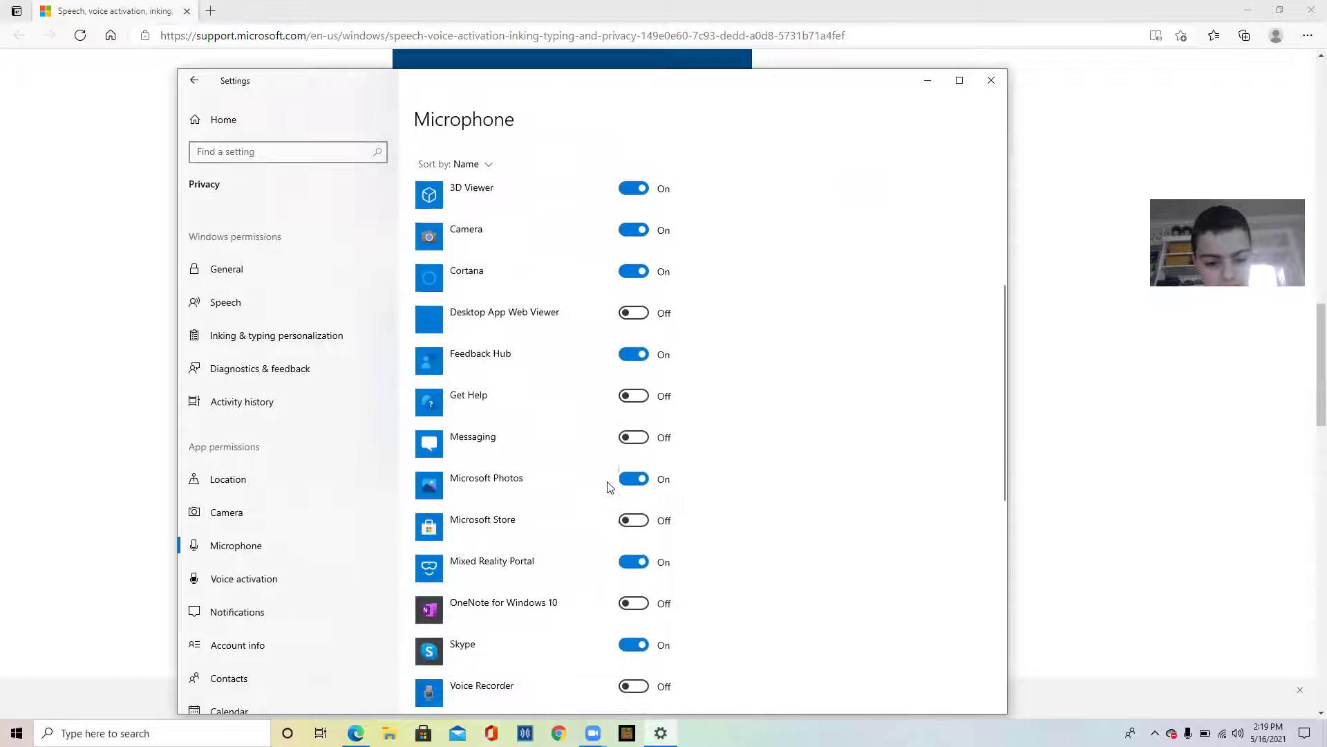
scroll(609, 486, down, 2)
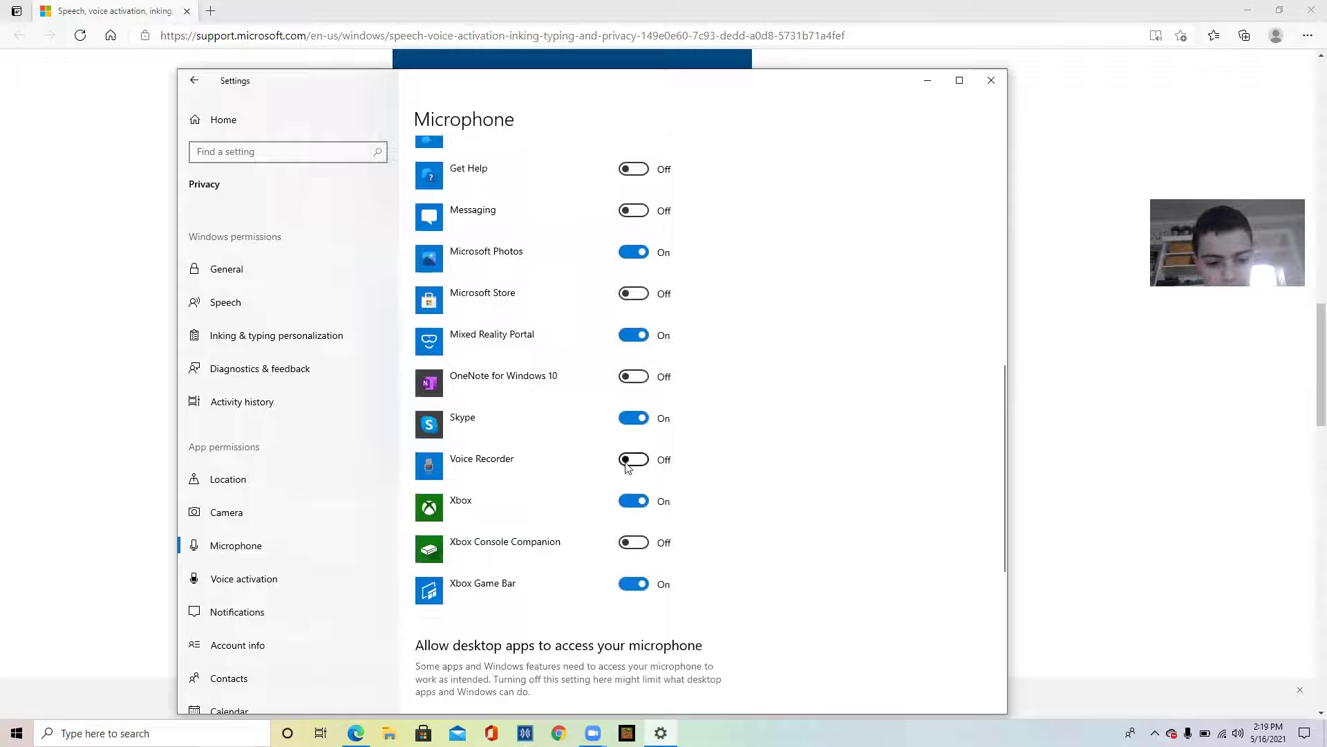
click(630, 460)
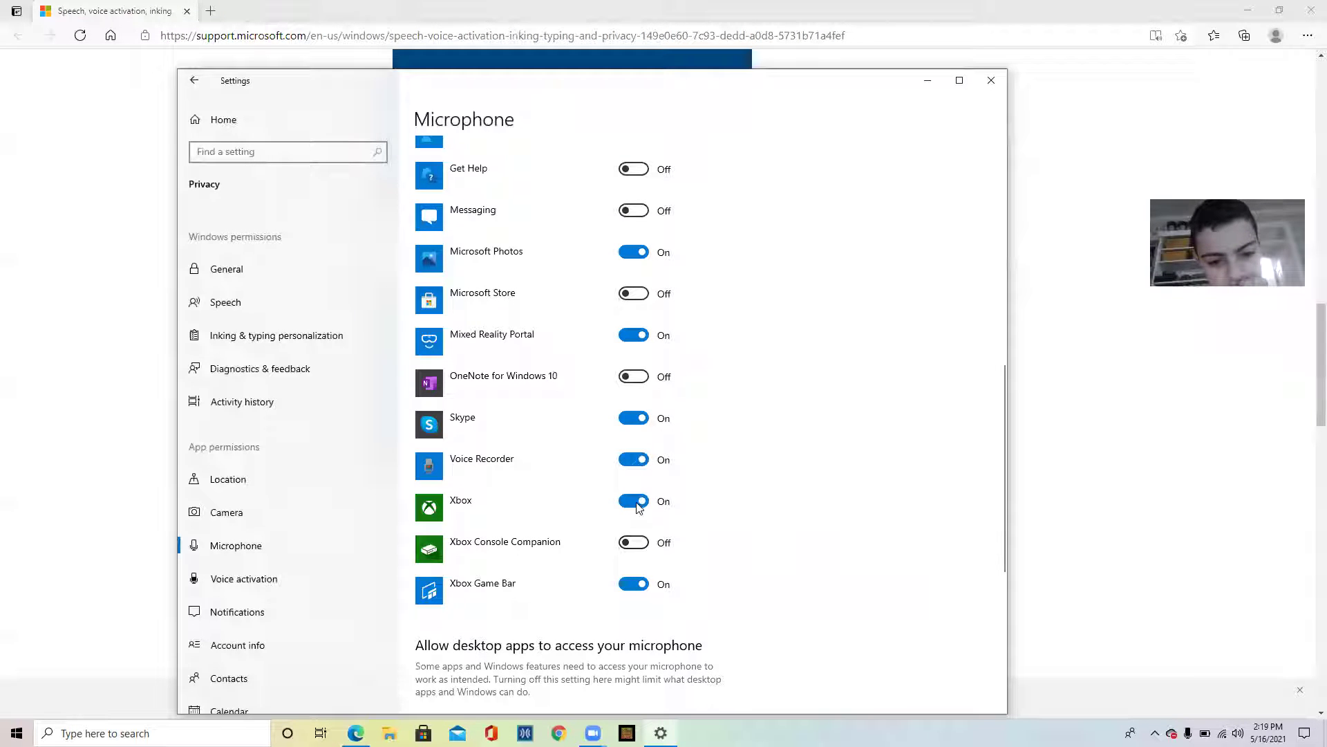
click(631, 377)
click(631, 291)
scroll(642, 219, up, 2)
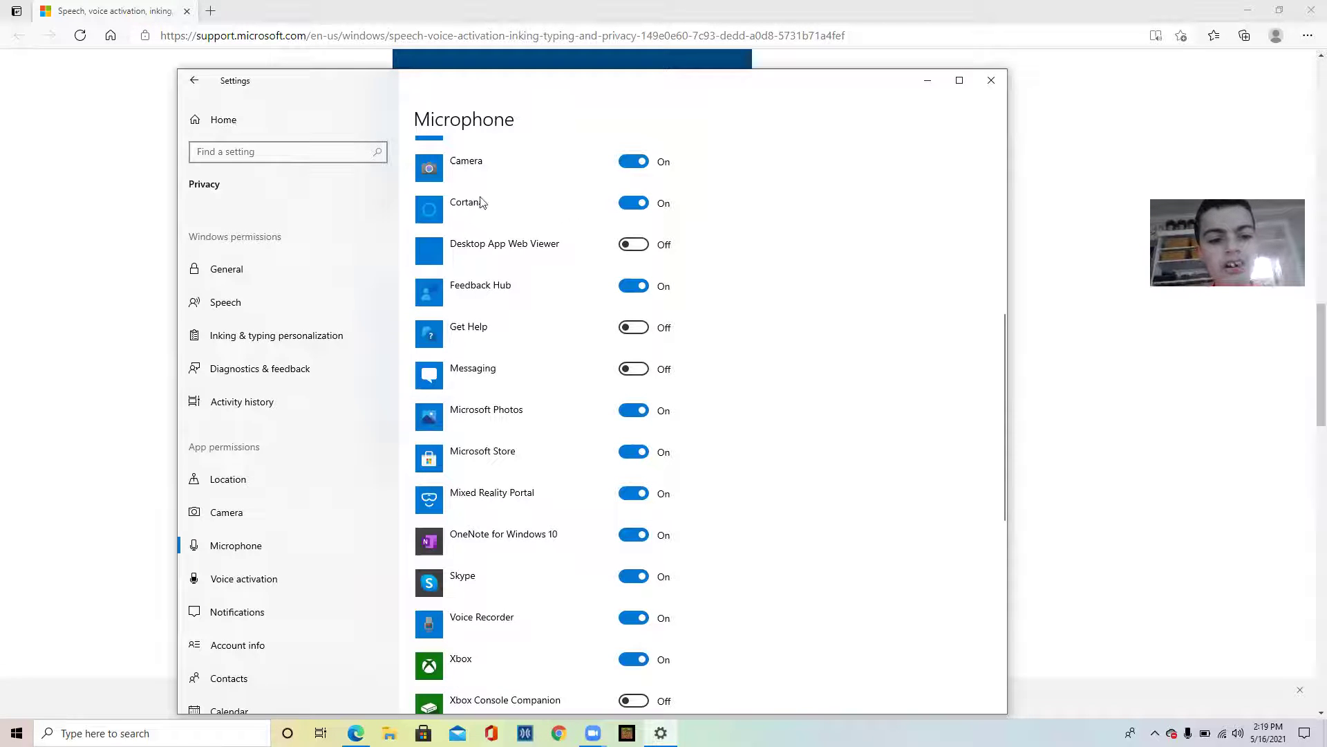
scroll(511, 324, up, 2)
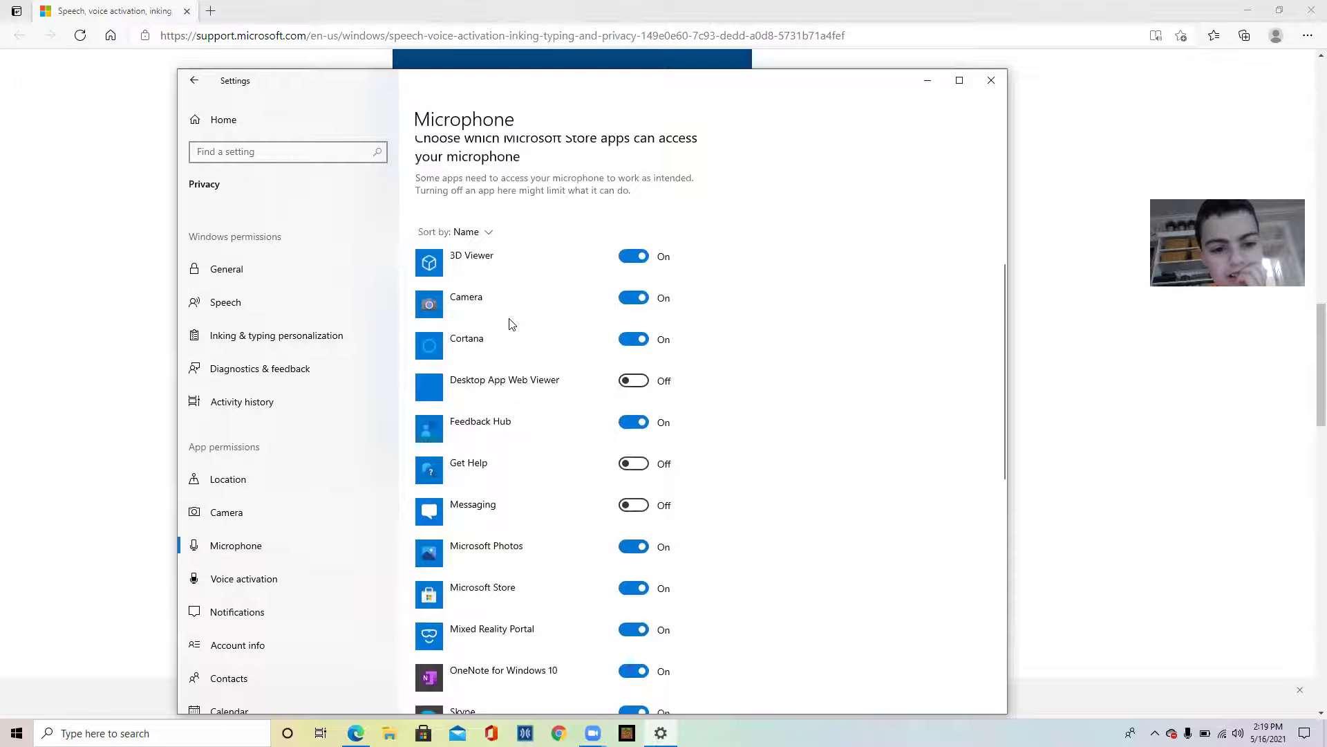
scroll(511, 324, up, 2)
scroll(511, 324, up, 3)
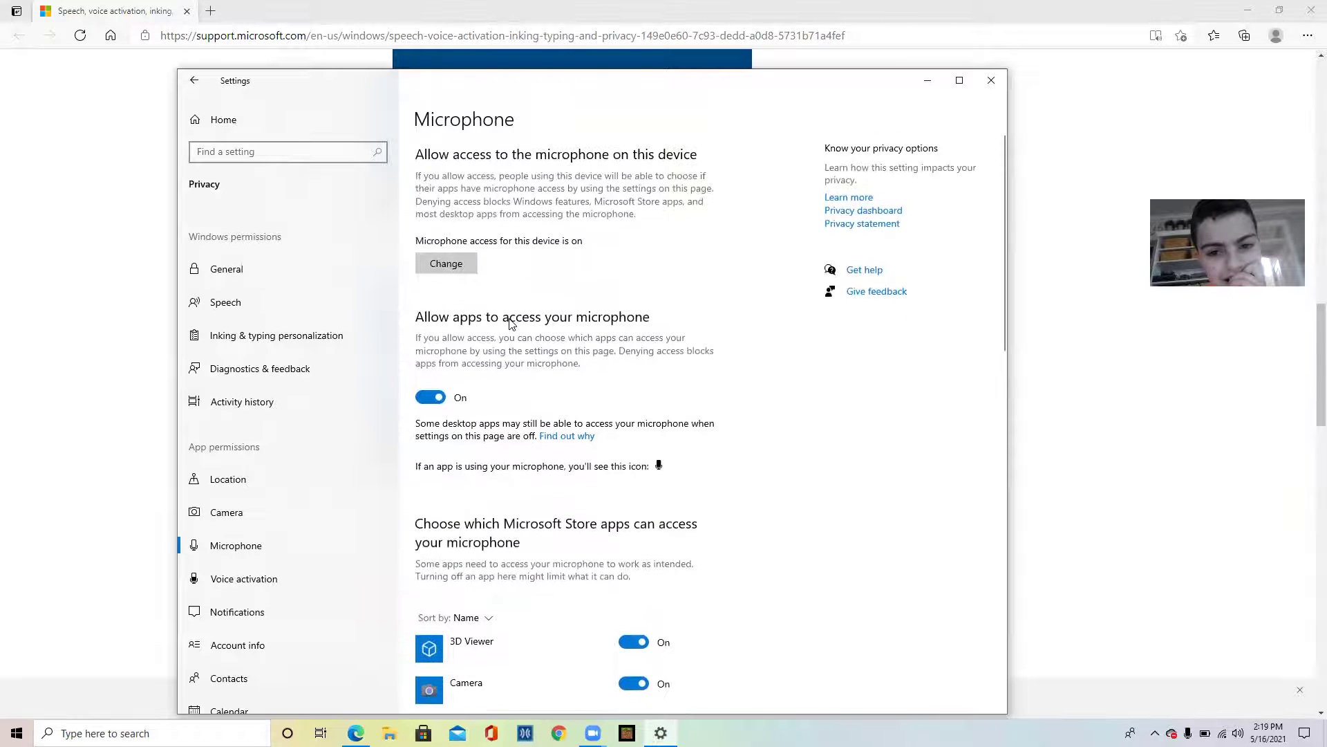
Review the Voice activation privacy settings, including Cortana's keyword and locked-device options, and close Settings.
click(330, 565)
scroll(649, 414, down, 5)
scroll(649, 413, up, 5)
scroll(649, 413, down, 5)
scroll(646, 412, up, 1)
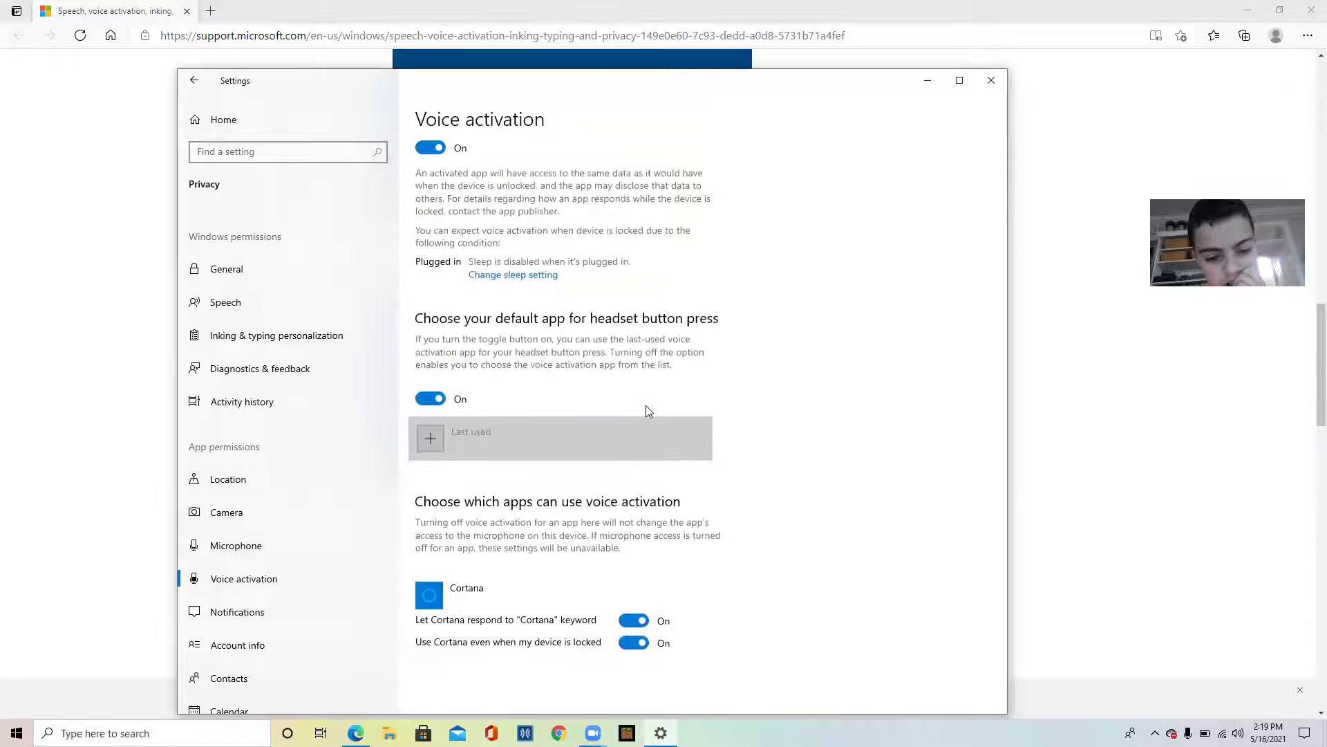
click(992, 81)
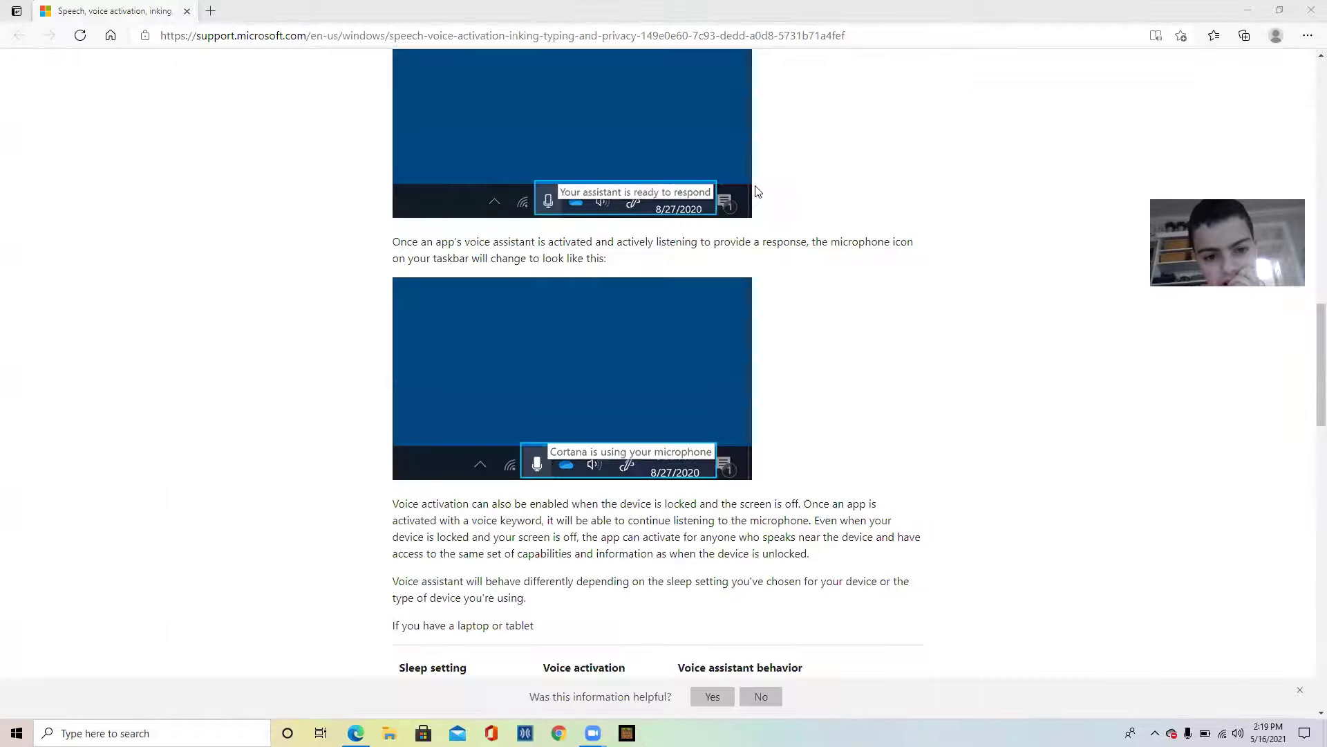
Look over the support article's section on microphone icons and voice assistant behavior.
scroll(757, 192, up, 1)
scroll(757, 192, up, 3)
scroll(743, 247, down, 5)
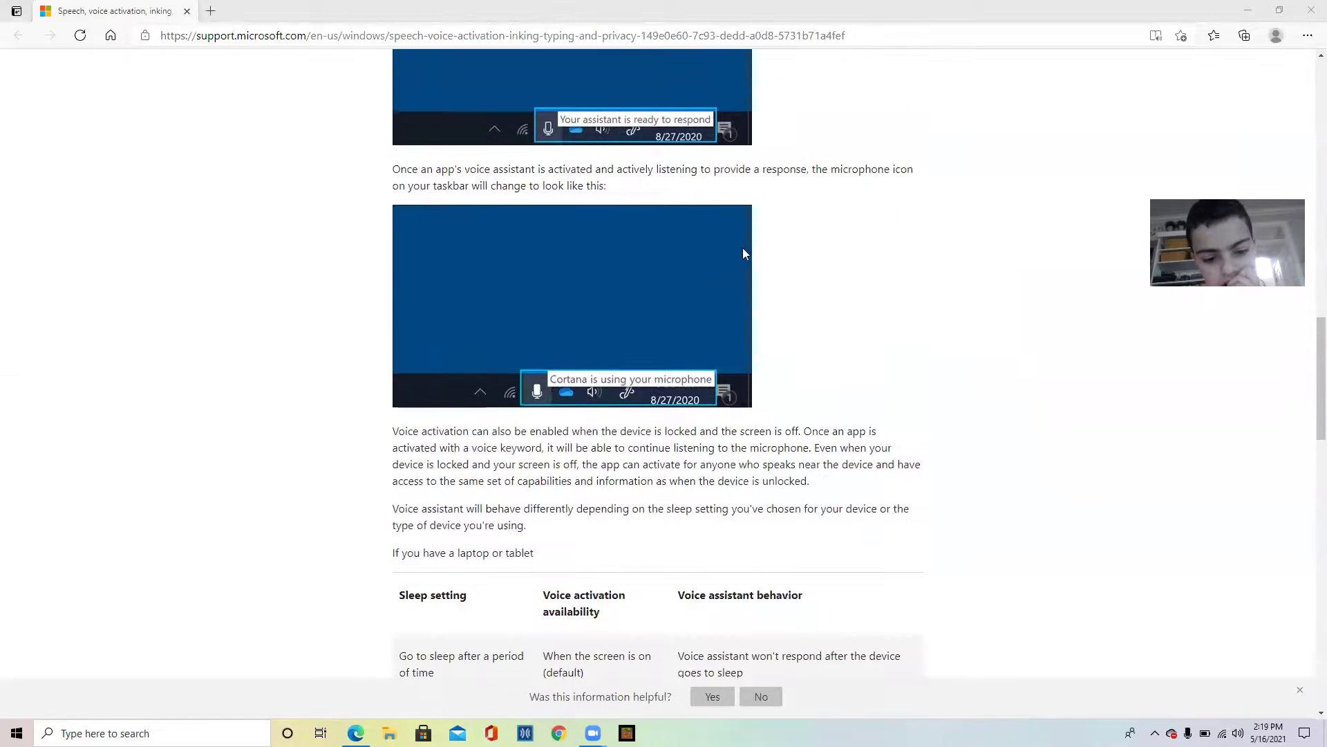